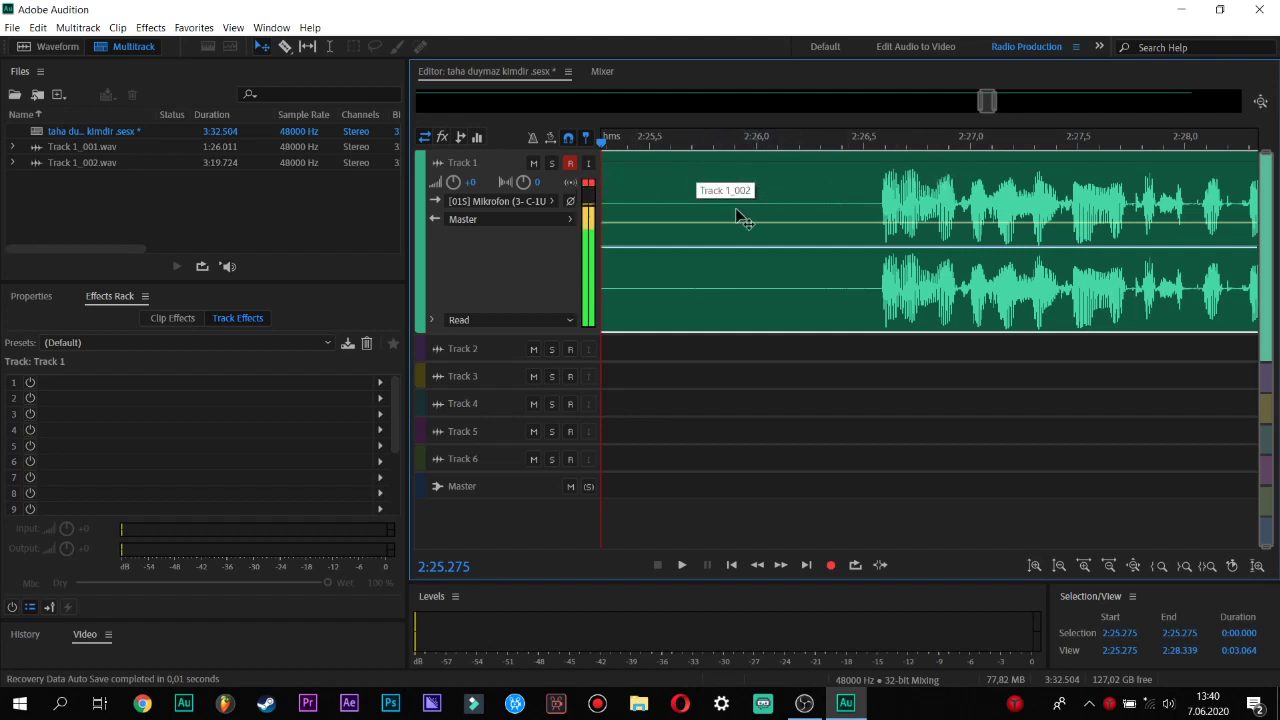
Disarm Track 1 for recording and set its input to None.
{"action": "left_click", "coordinate": [569, 164]}
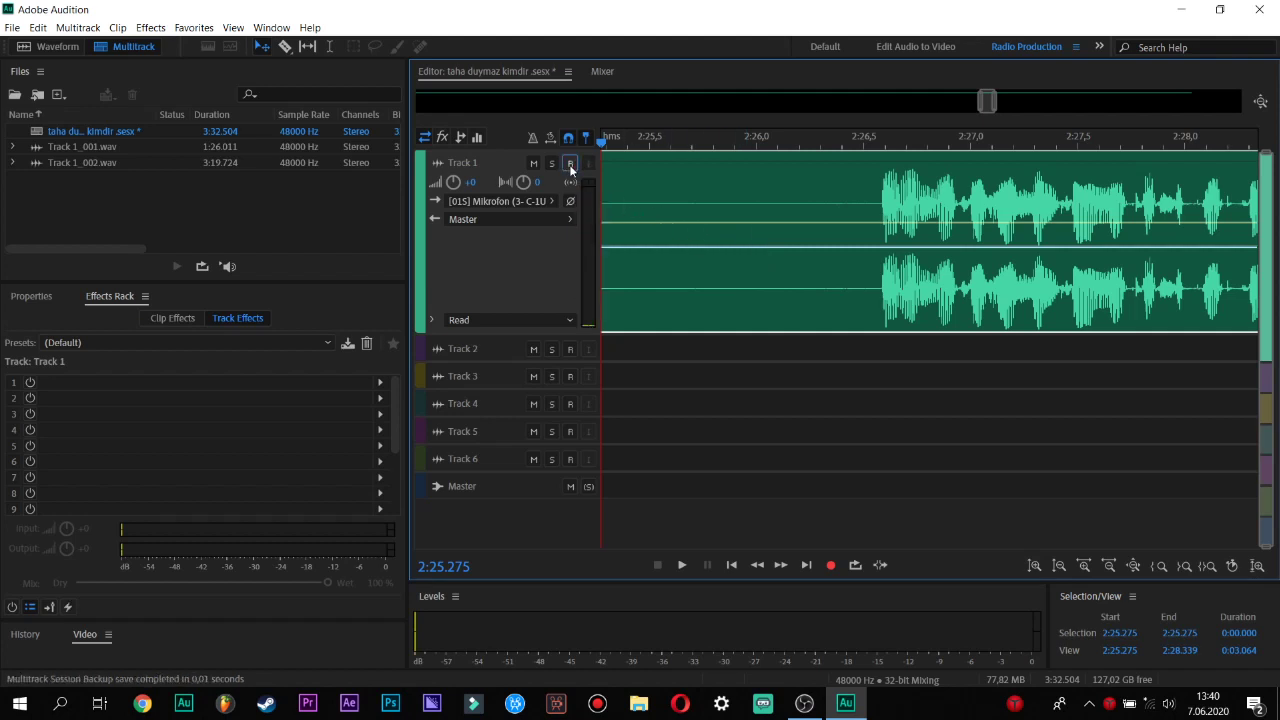
{"action": "left_click", "coordinate": [552, 201]}
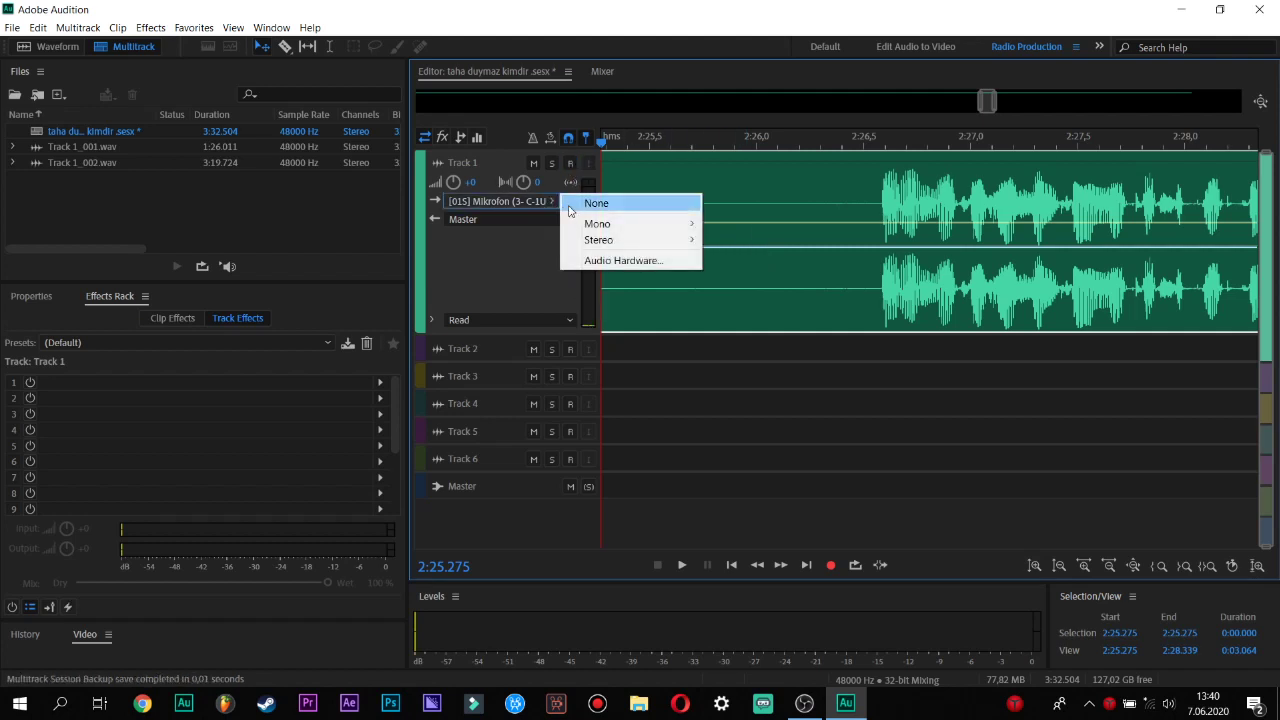
{"action": "left_click", "coordinate": [584, 204]}
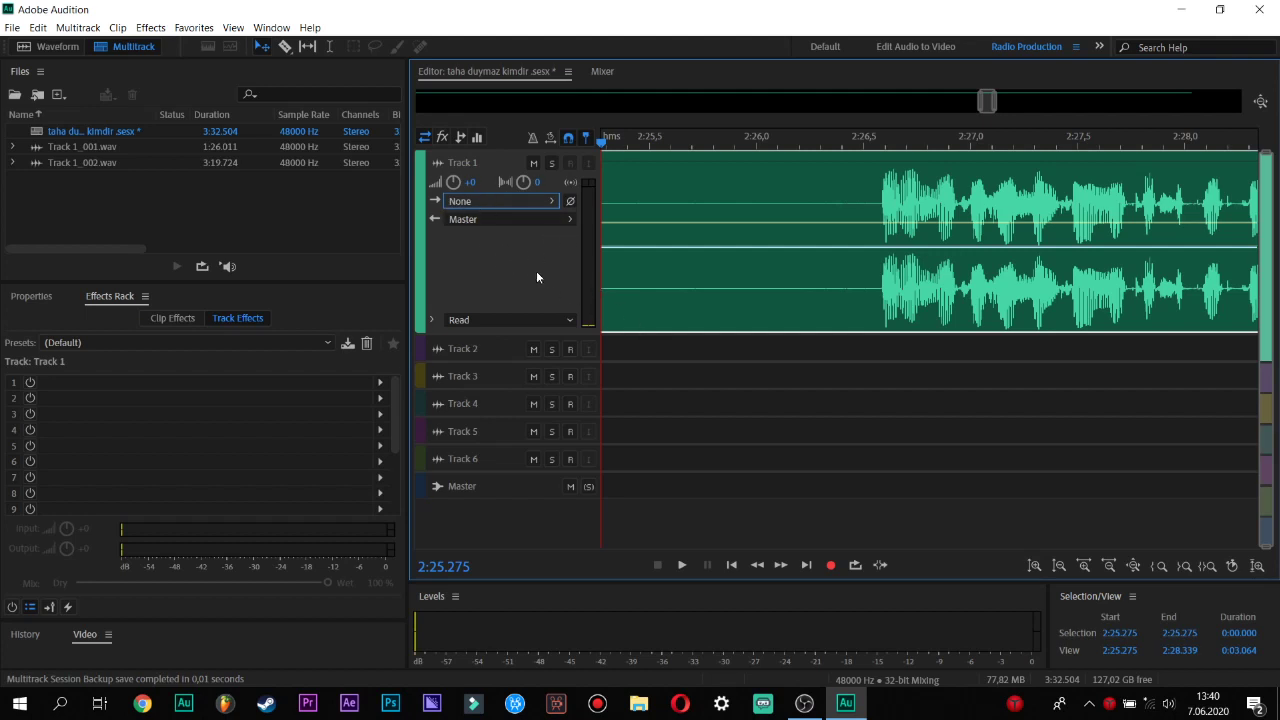
Set Track 1's input to the stereo source [01S] Mikrofon (3- C-1U) 1 and arm the track for recording.
{"action": "left_click", "coordinate": [540, 203]}
{"action": "mouse_move", "coordinate": [620, 248]}
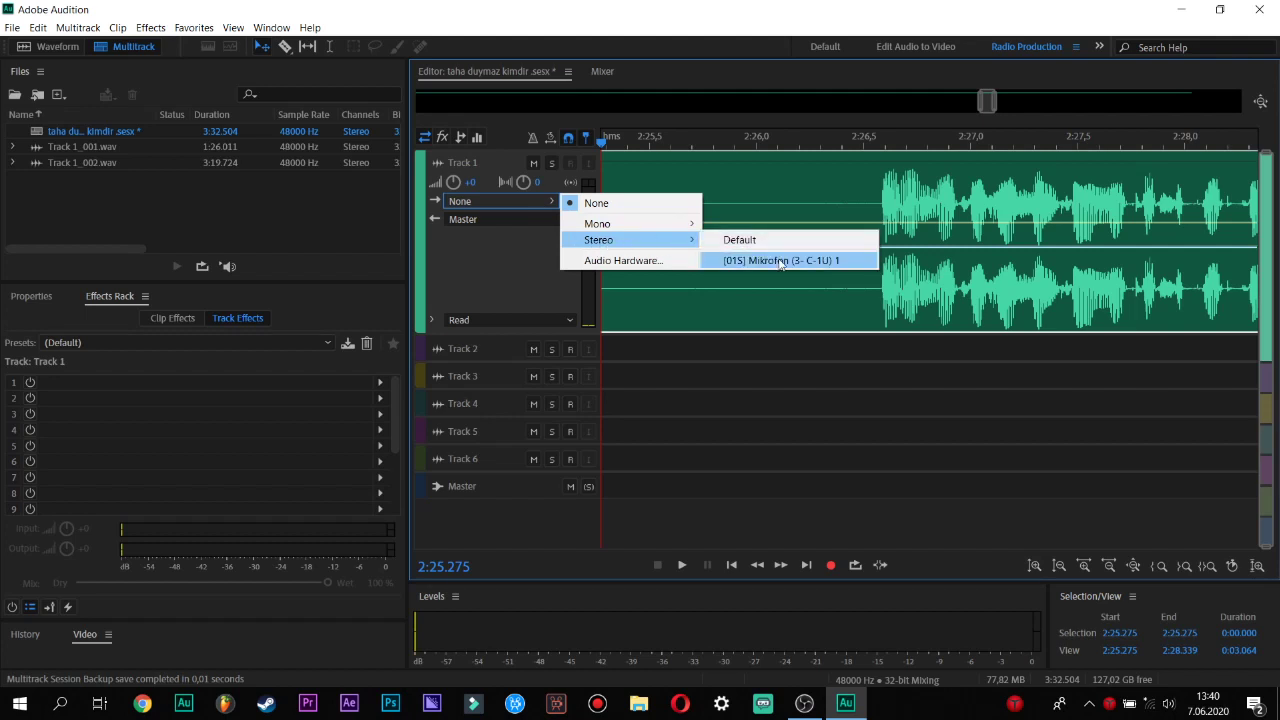
{"action": "left_click", "coordinate": [745, 259]}
{"action": "left_click", "coordinate": [570, 163]}
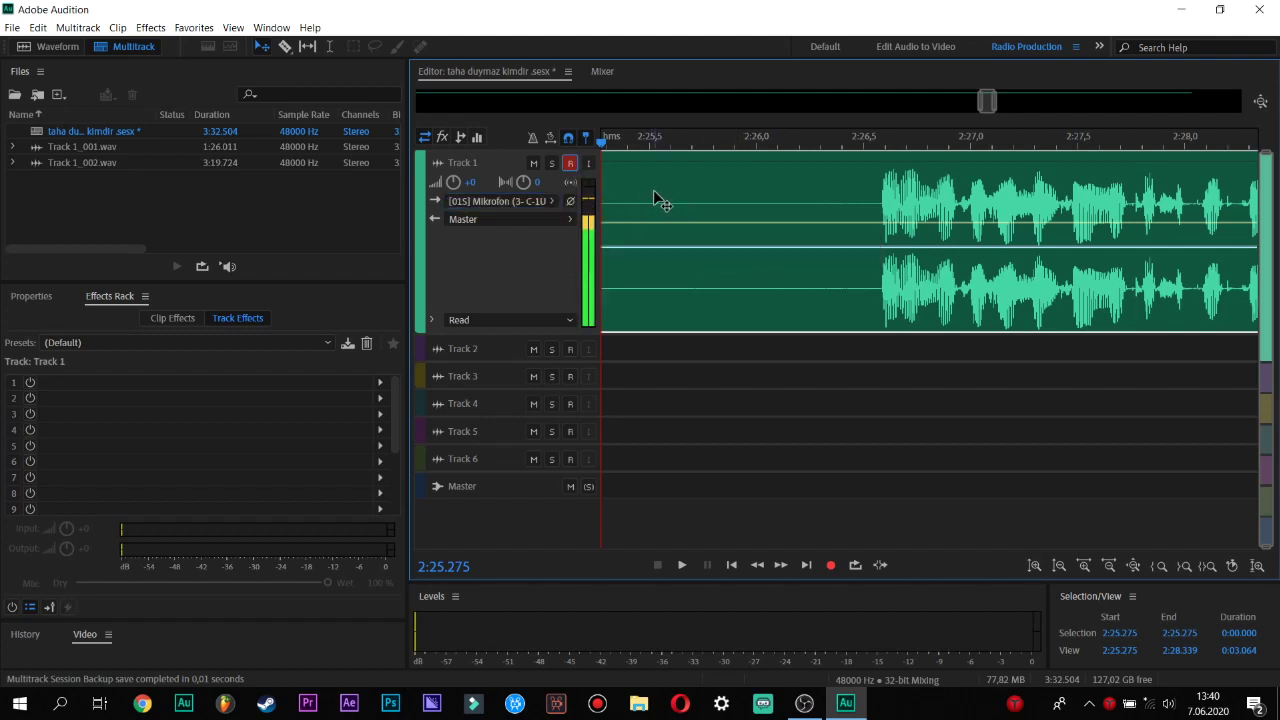
Open the Track 1_002 clip from Track 1 in the waveform editor.
{"action": "scroll", "coordinate": [880, 391], "scroll_direction": "down", "scroll_amount": 6}
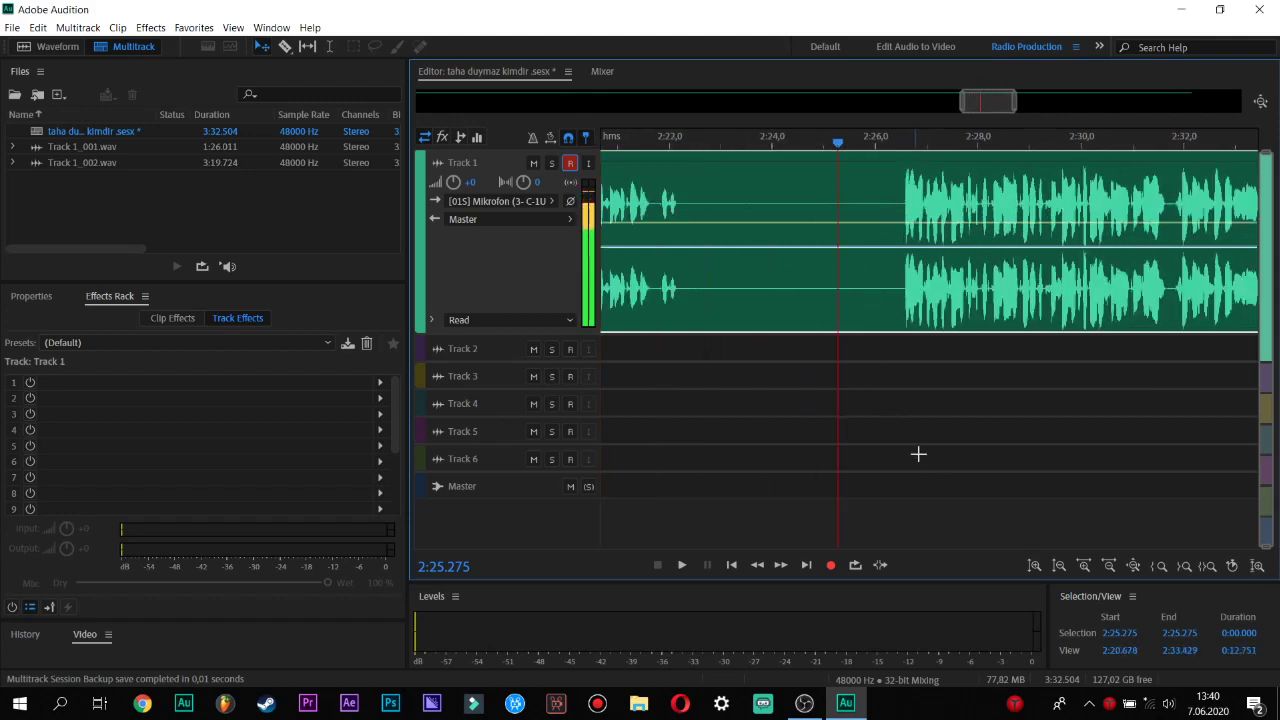
{"action": "scroll", "coordinate": [855, 163], "scroll_direction": "down", "scroll_amount": 1}
{"action": "left_click_drag", "start_coordinate": [995, 101], "coordinate": [622, 101]}
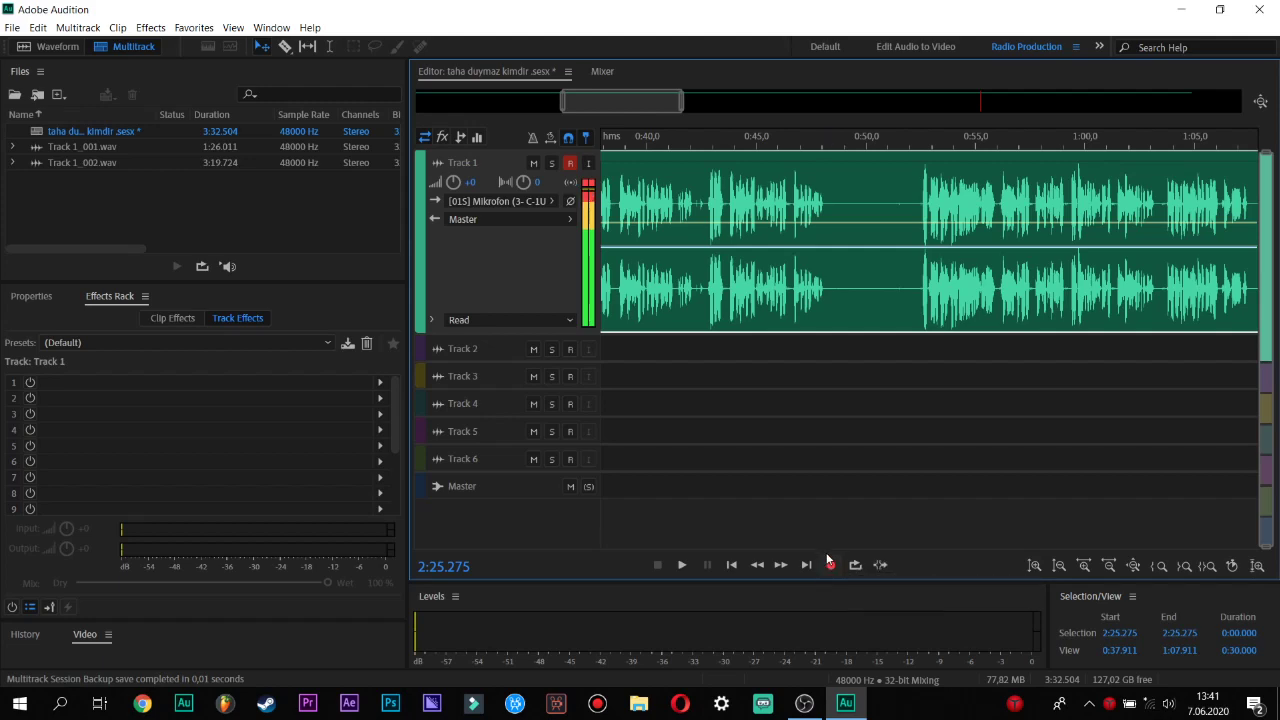
{"action": "scroll", "coordinate": [714, 417], "scroll_direction": "down", "scroll_amount": 5}
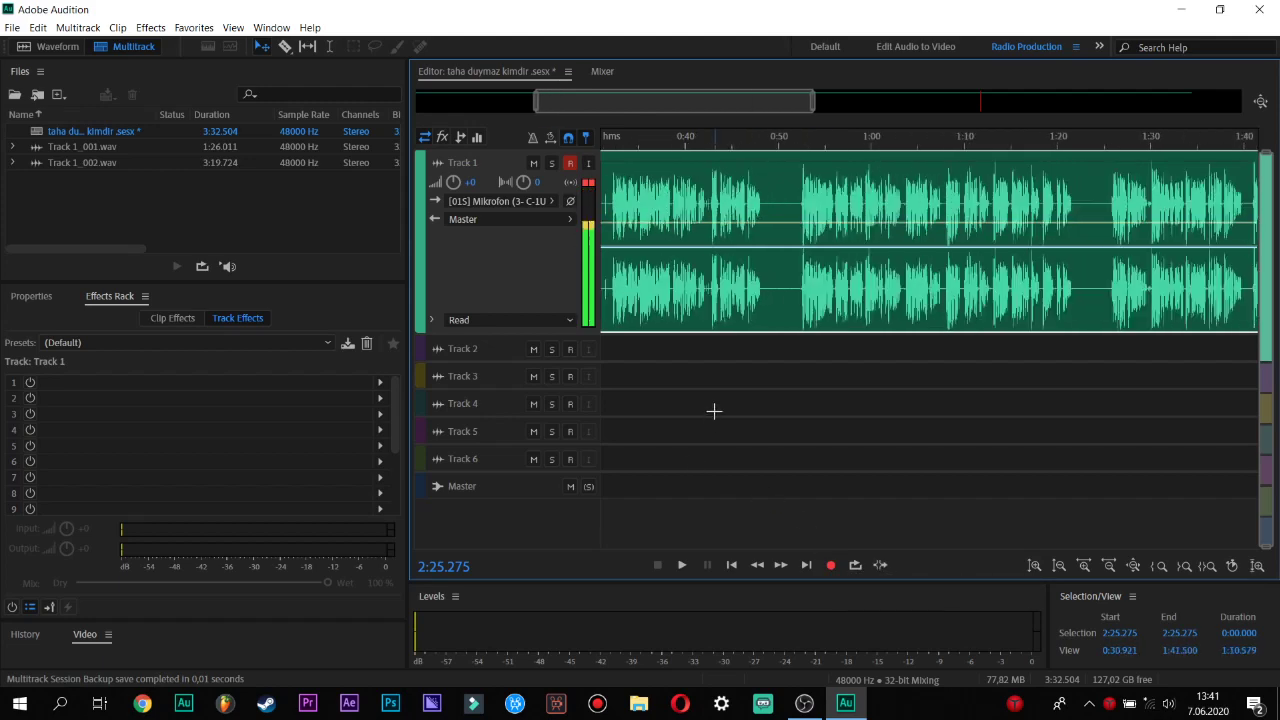
{"action": "left_click_drag", "start_coordinate": [771, 107], "coordinate": [574, 111]}
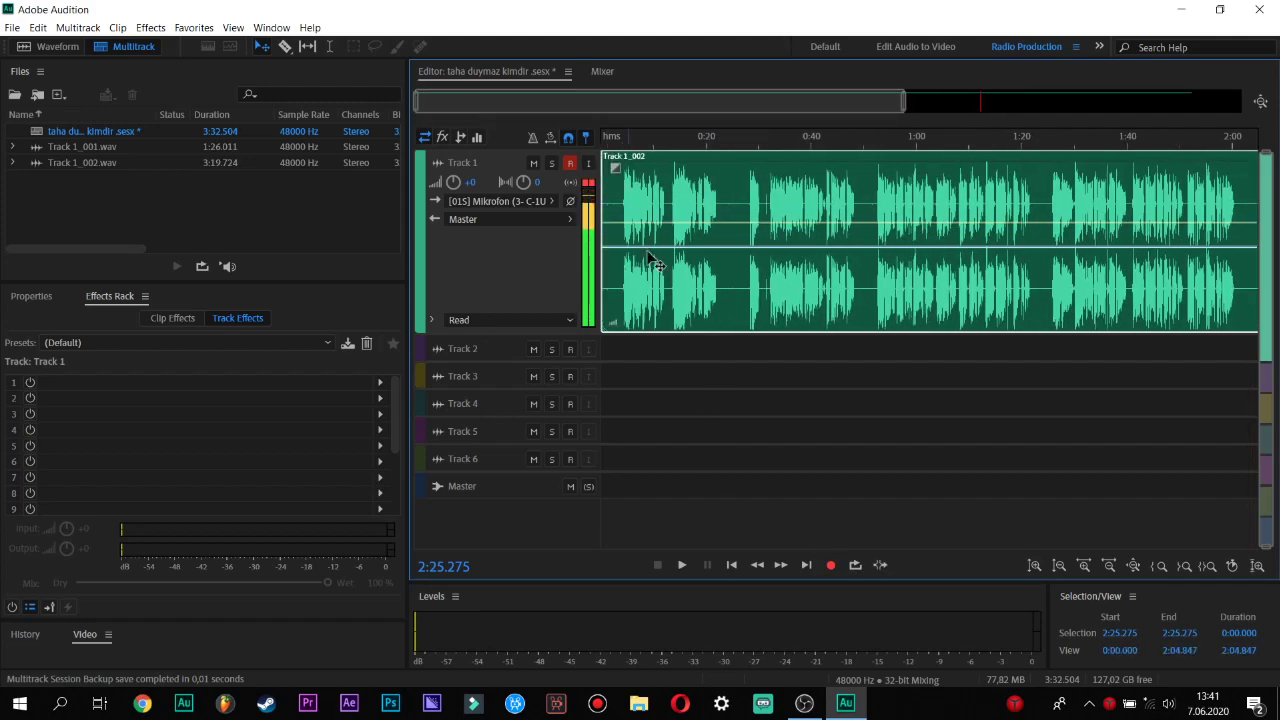
{"action": "double_click", "coordinate": [662, 183]}
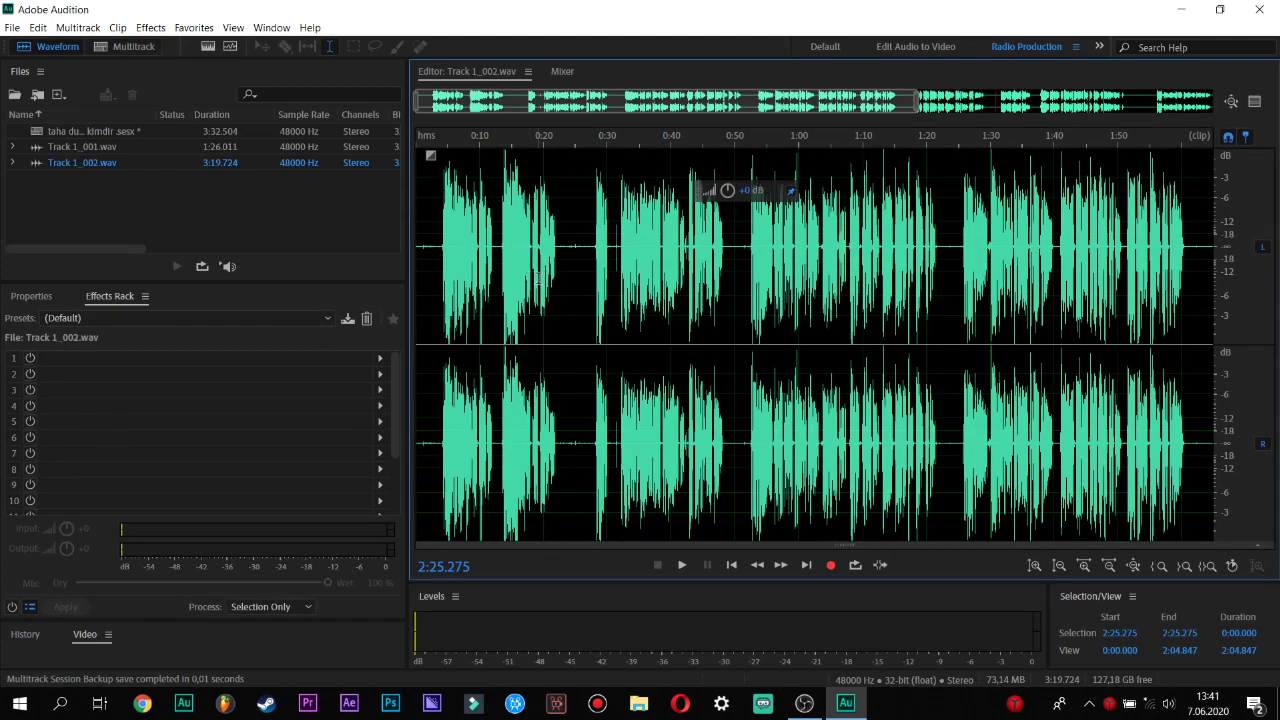
Move the playhead back to the beginning of Track 1_002.wav and briefly play the silent opening.
{"action": "scroll", "coordinate": [538, 280], "scroll_direction": "up", "scroll_amount": 6}
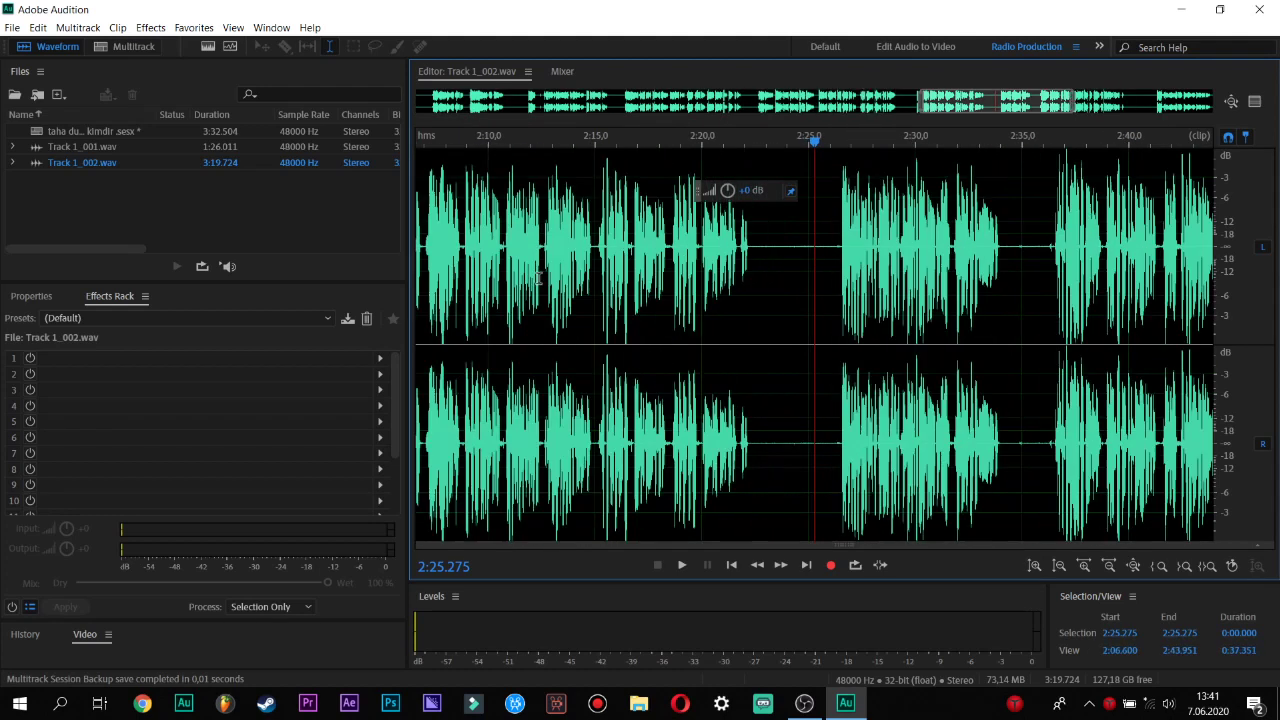
{"action": "left_click_drag", "start_coordinate": [815, 142], "coordinate": [697, 172]}
{"action": "scroll", "coordinate": [815, 150], "scroll_direction": "down", "scroll_amount": 4}
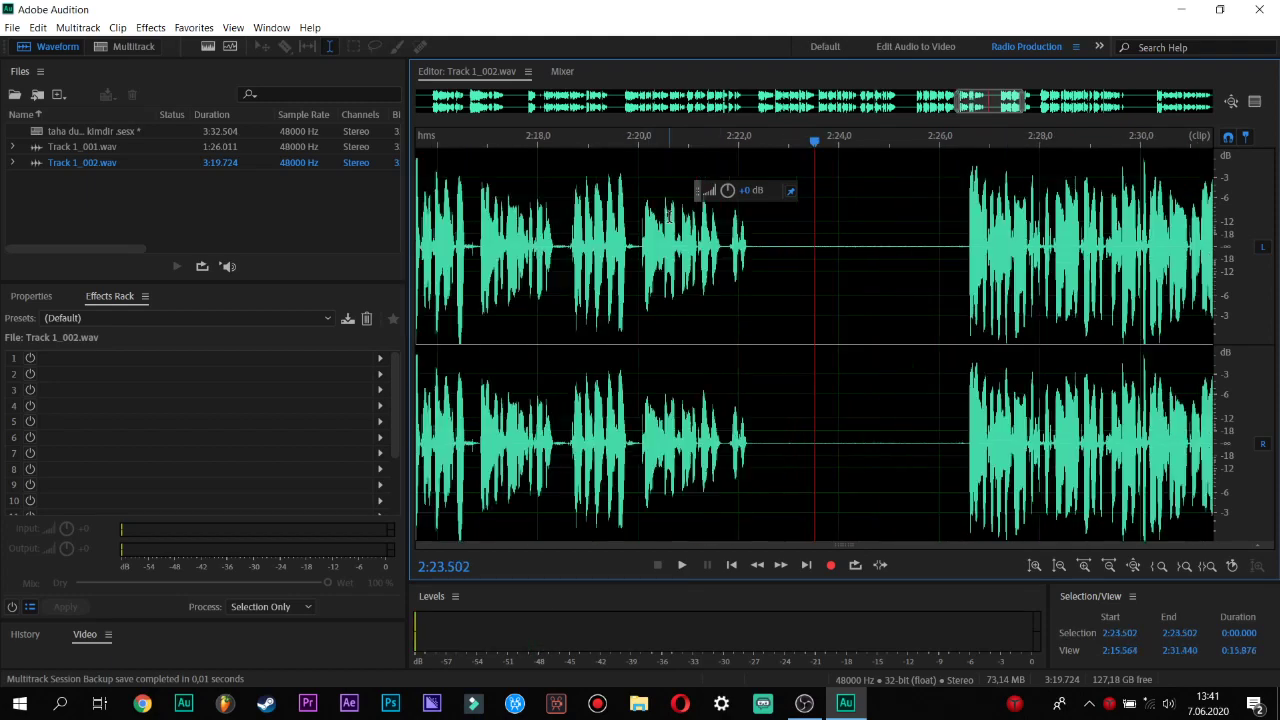
{"action": "left_click_drag", "start_coordinate": [815, 142], "coordinate": [340, 134]}
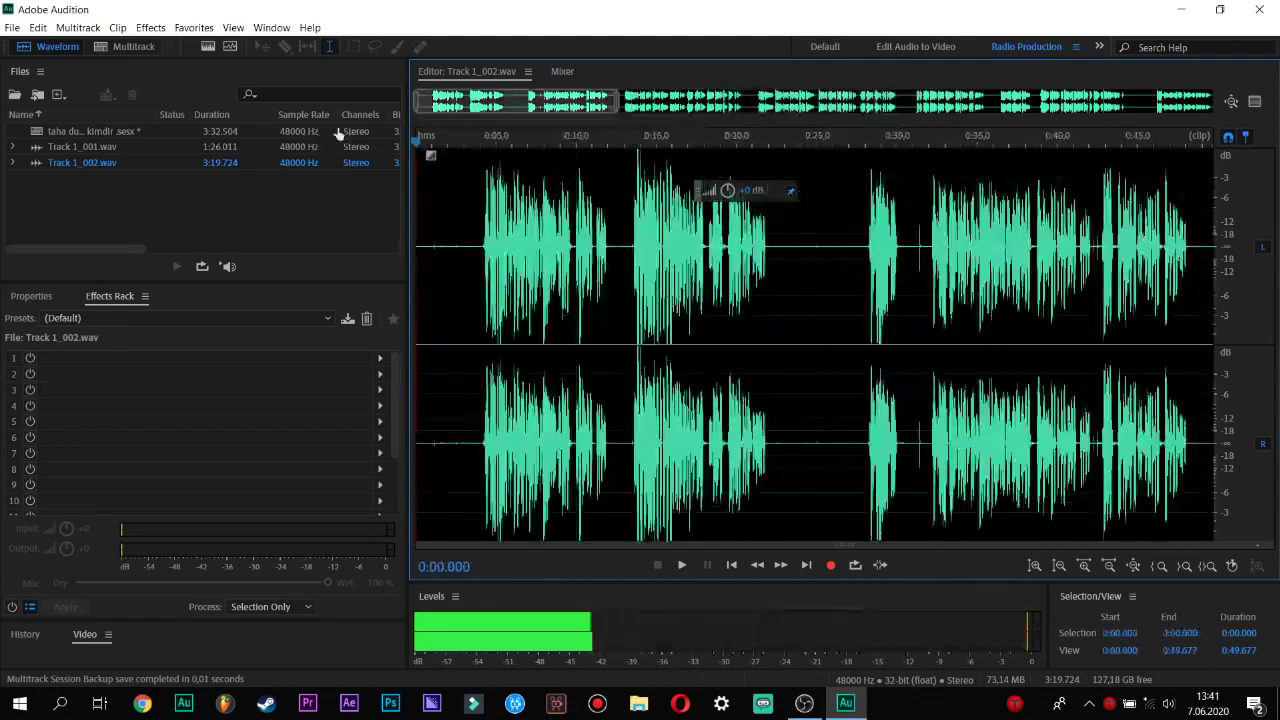
{"action": "scroll", "coordinate": [461, 212], "scroll_direction": "up", "scroll_amount": 2}
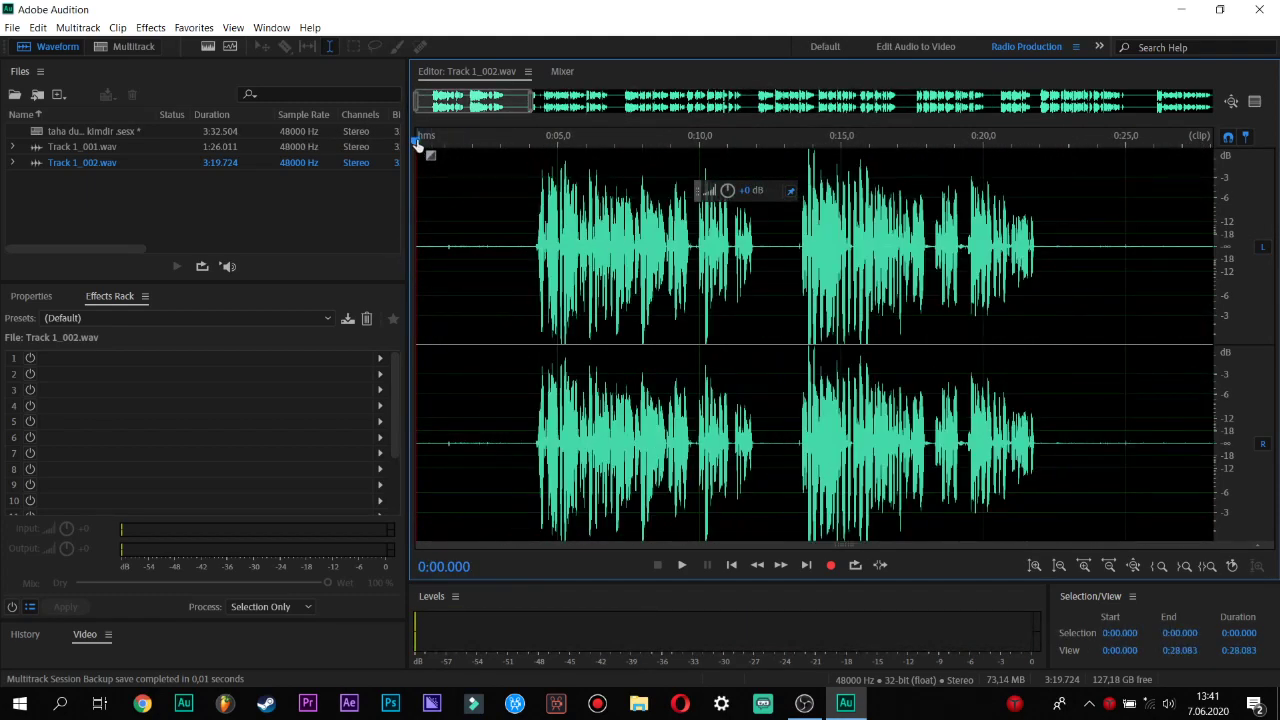
{"action": "left_click", "coordinate": [427, 148]}
{"action": "key", "text": "space"}
{"action": "left_click", "coordinate": [436, 150]}
{"action": "scroll", "coordinate": [440, 155], "scroll_direction": "down", "scroll_amount": 5}
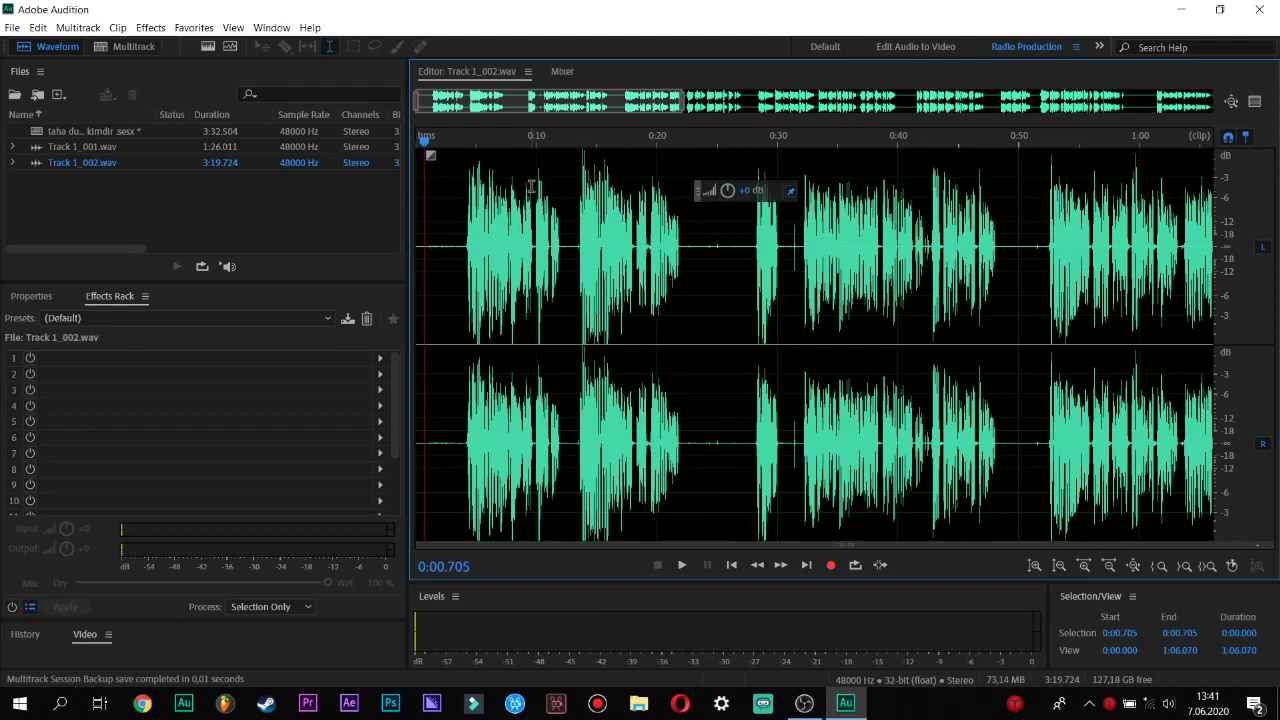
{"action": "scroll", "coordinate": [942, 212], "scroll_direction": "up", "scroll_amount": 4}
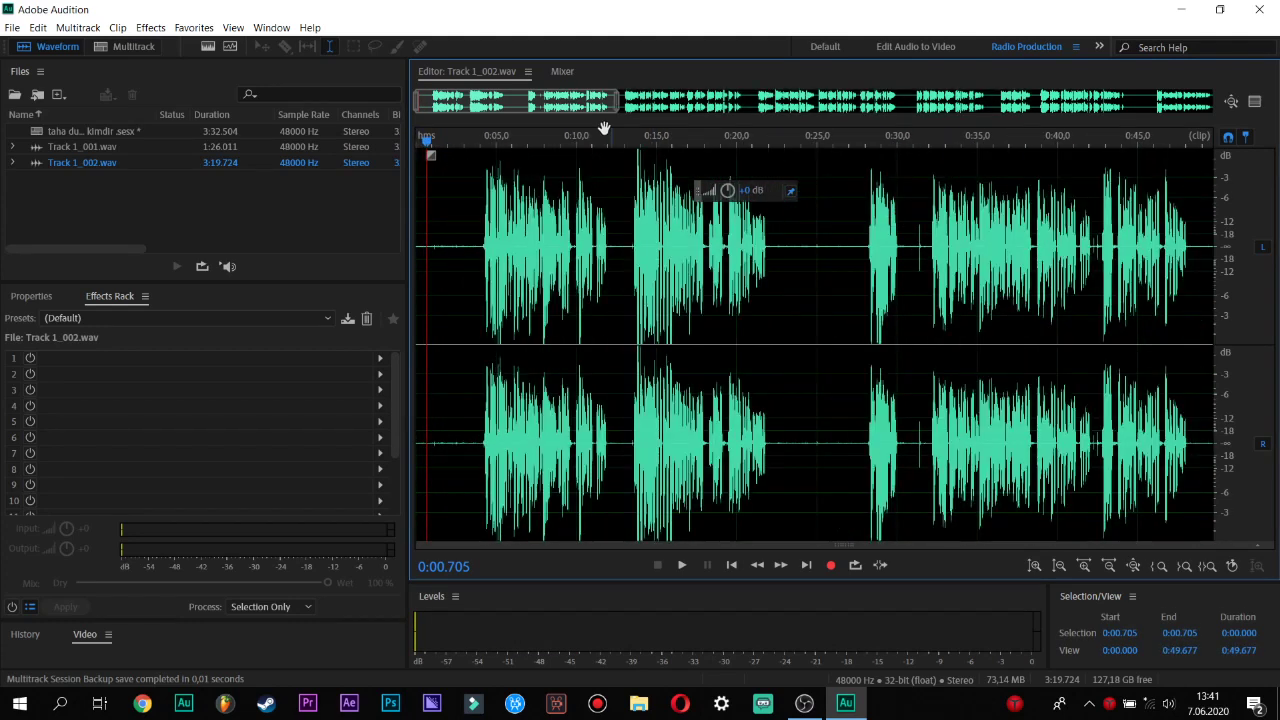
Select about one second of the silent gap between spoken passages, from 0:48.793 to 0:49.854.
{"action": "left_click_drag", "start_coordinate": [428, 147], "coordinate": [1205, 160]}
{"action": "scroll", "coordinate": [950, 212], "scroll_direction": "up", "scroll_amount": 3}
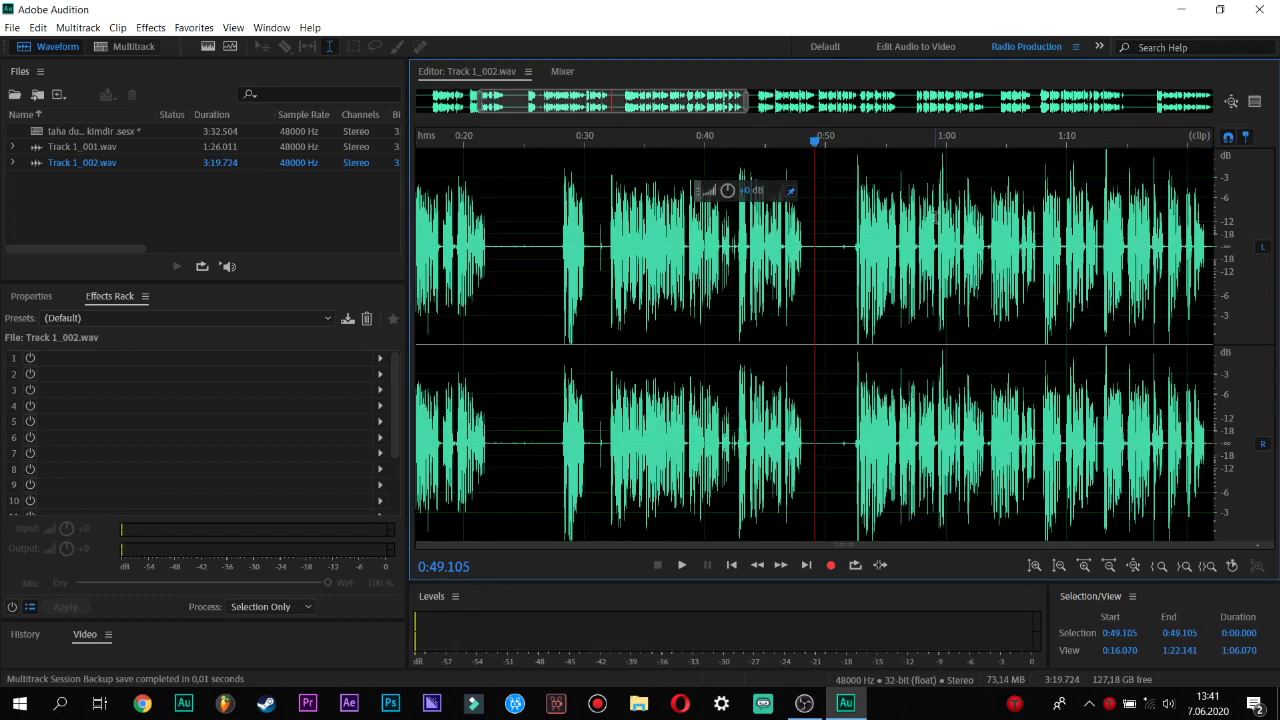
{"action": "scroll", "coordinate": [899, 217], "scroll_direction": "up", "scroll_amount": 3}
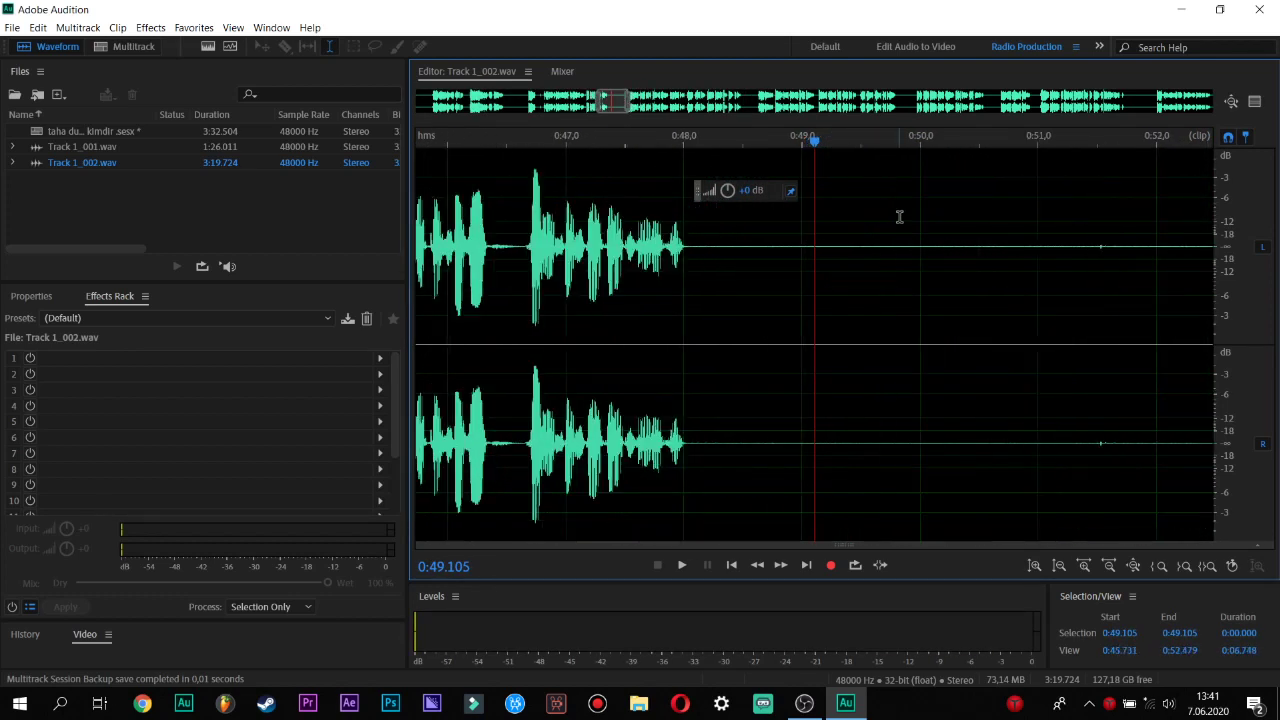
{"action": "scroll", "coordinate": [799, 163], "scroll_direction": "down", "scroll_amount": 1}
{"action": "left_click_drag", "start_coordinate": [815, 147], "coordinate": [834, 149]}
{"action": "right_click", "coordinate": [796, 238]}
{"action": "left_click", "coordinate": [792, 230]}
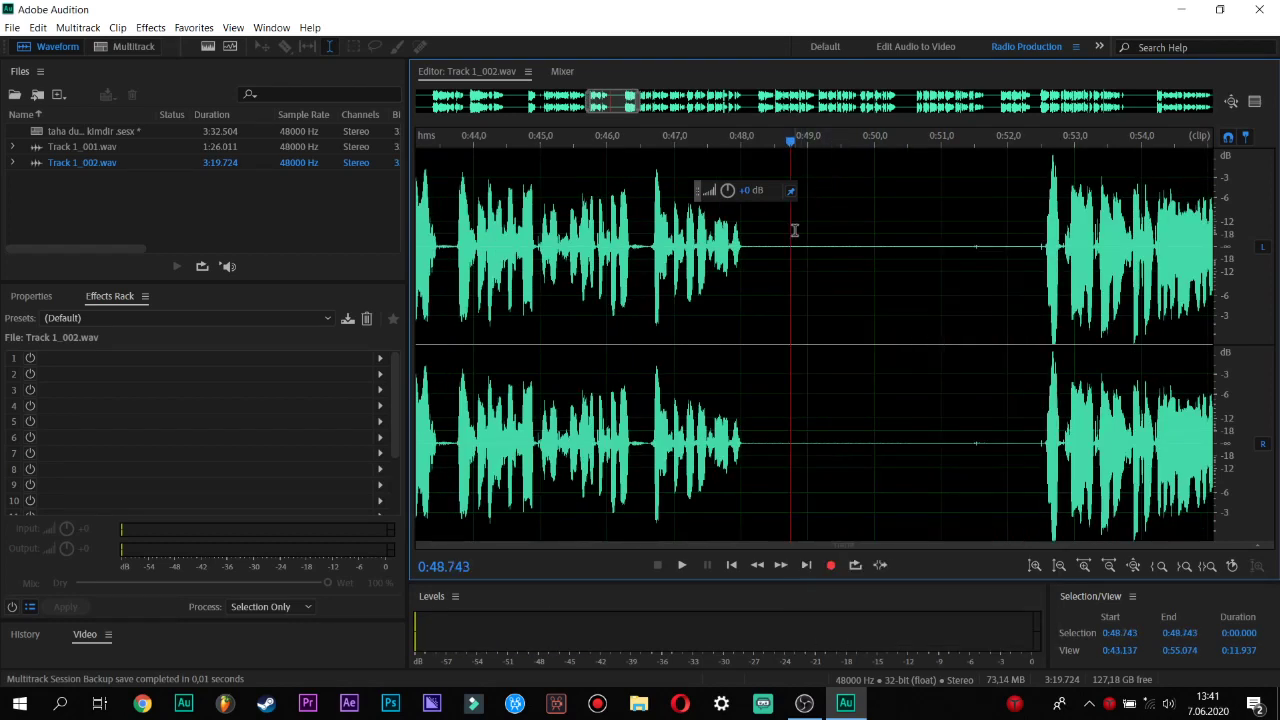
{"action": "left_click_drag", "start_coordinate": [795, 238], "coordinate": [864, 246]}
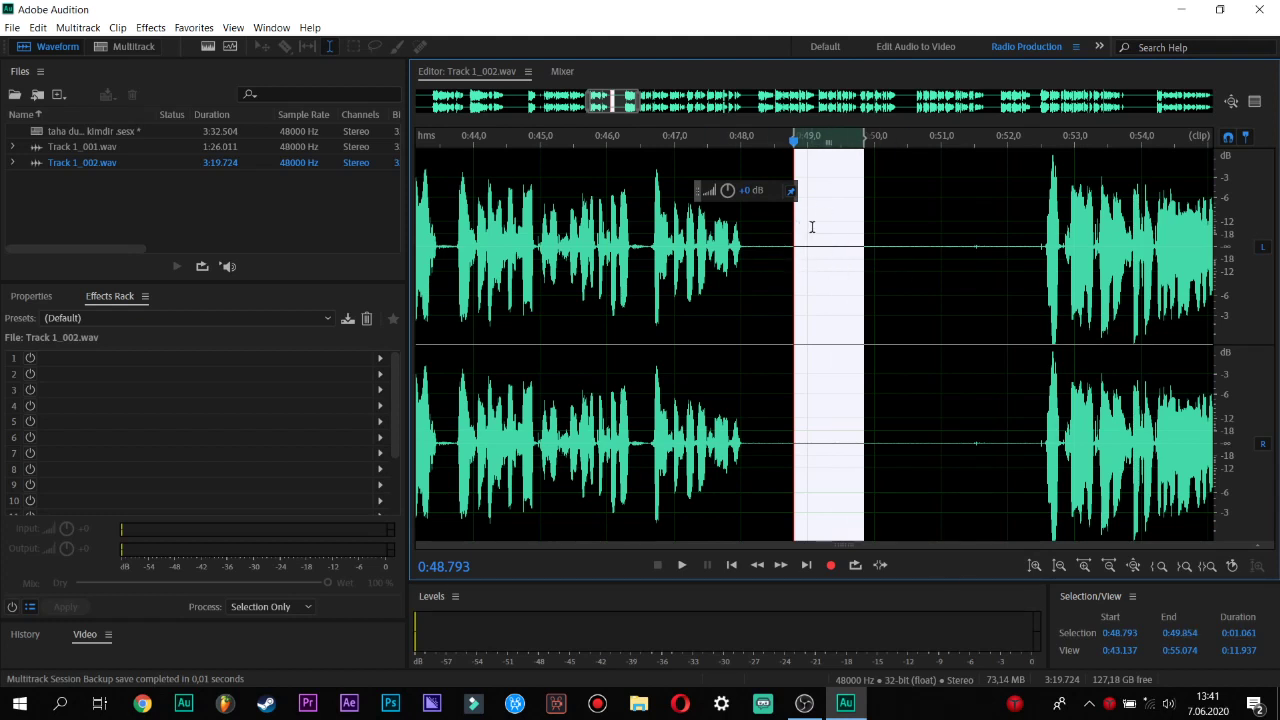
Open the Noise Reduction (process) effect and capture a noise print from the selected silence.
{"action": "left_click", "coordinate": [150, 27]}
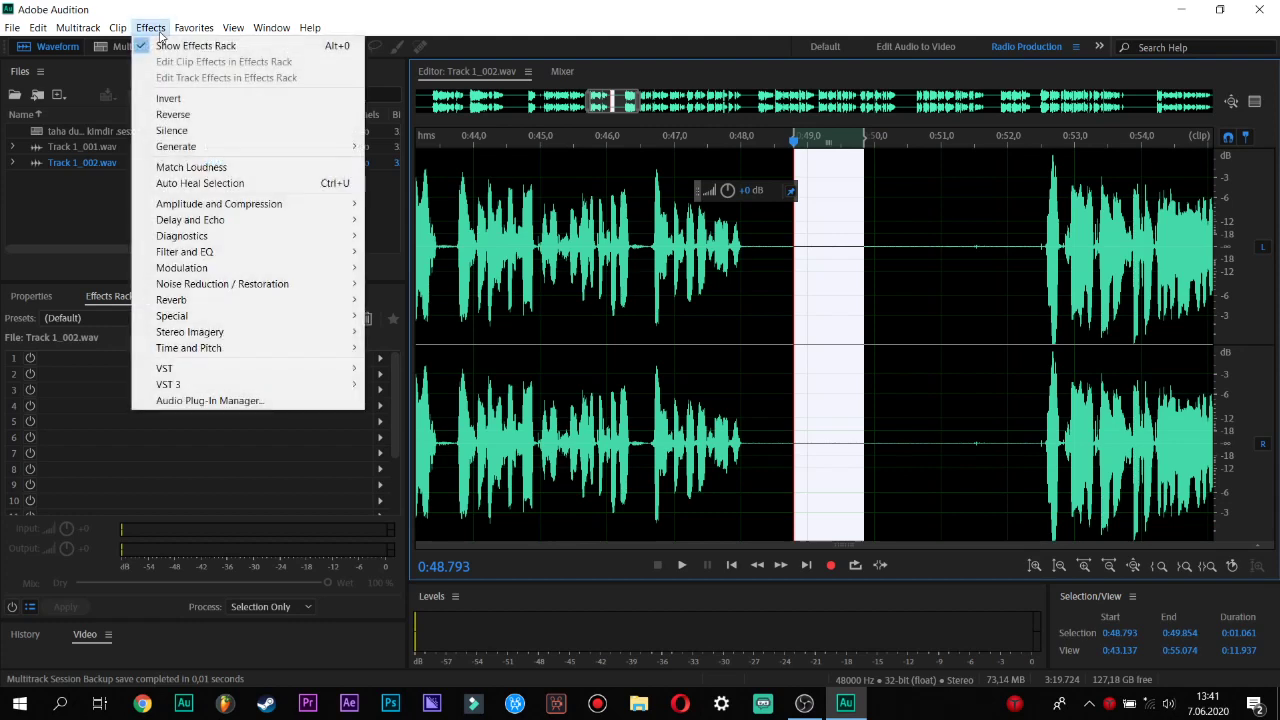
{"action": "mouse_move", "coordinate": [268, 290]}
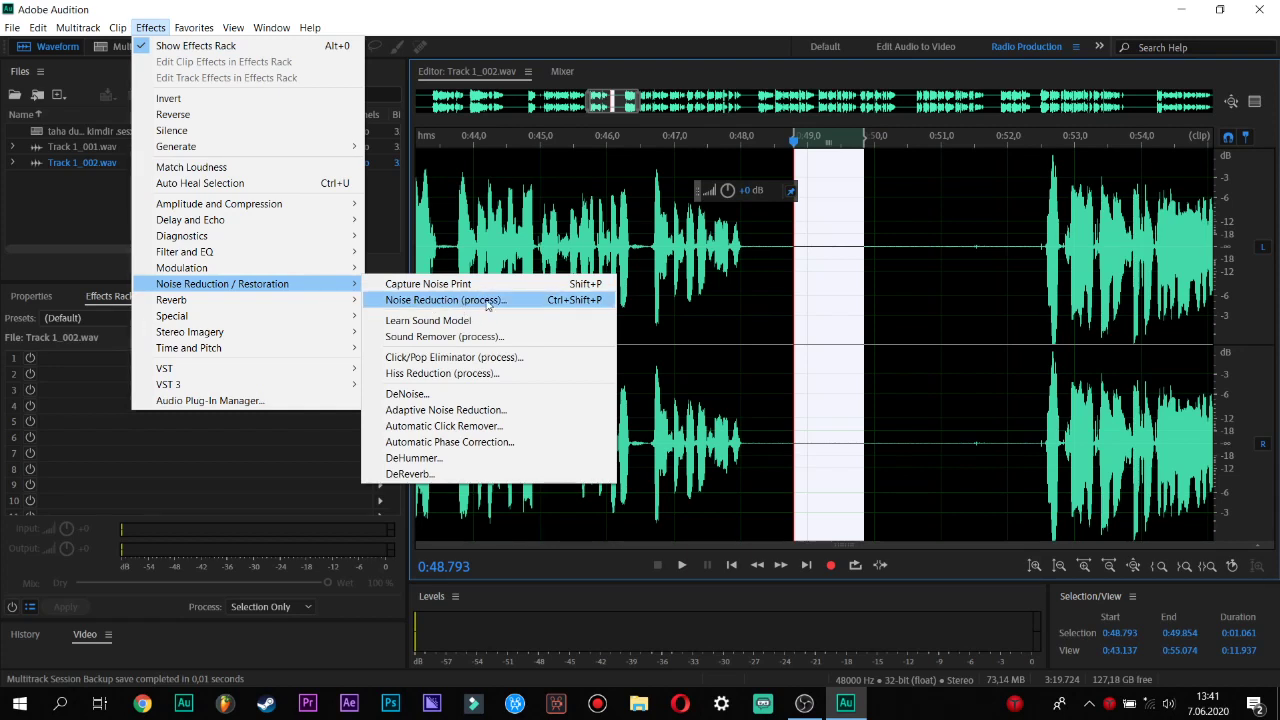
{"action": "left_click", "coordinate": [487, 302]}
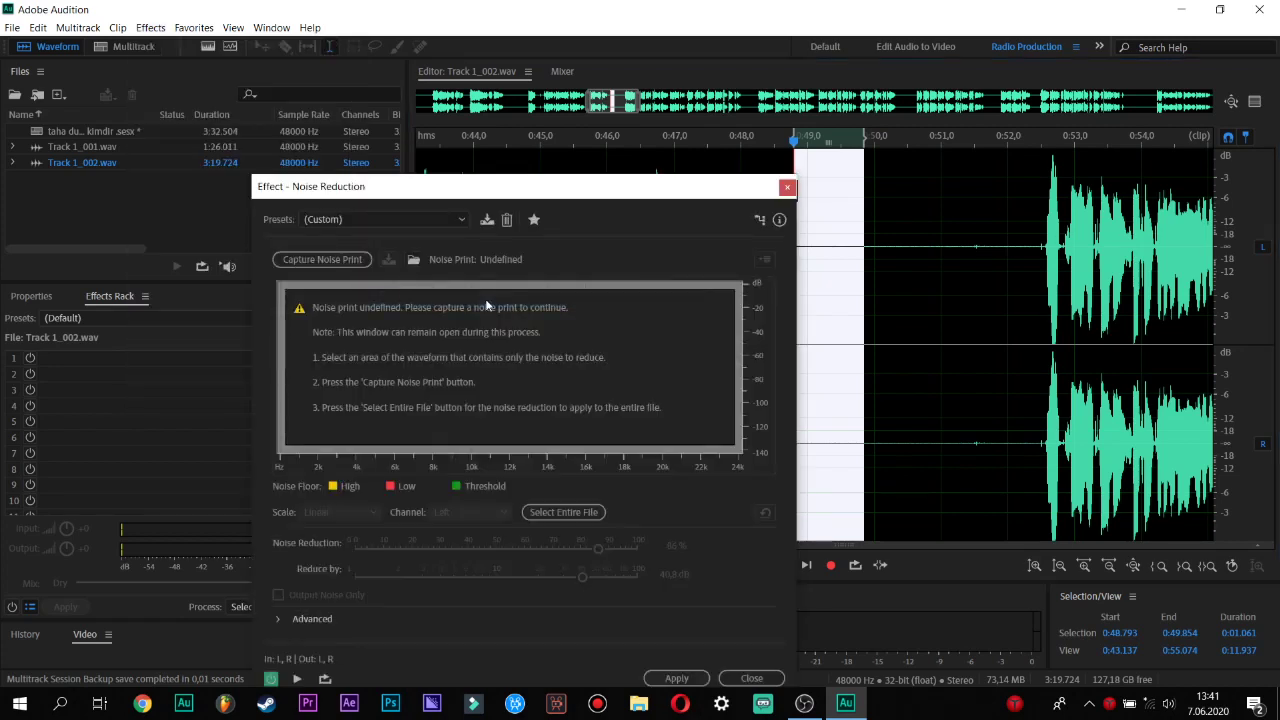
{"action": "left_click", "coordinate": [339, 263]}
Apply the noise reduction to the entire file with its current settings.
{"action": "left_click_drag", "start_coordinate": [544, 193], "coordinate": [423, 115]}
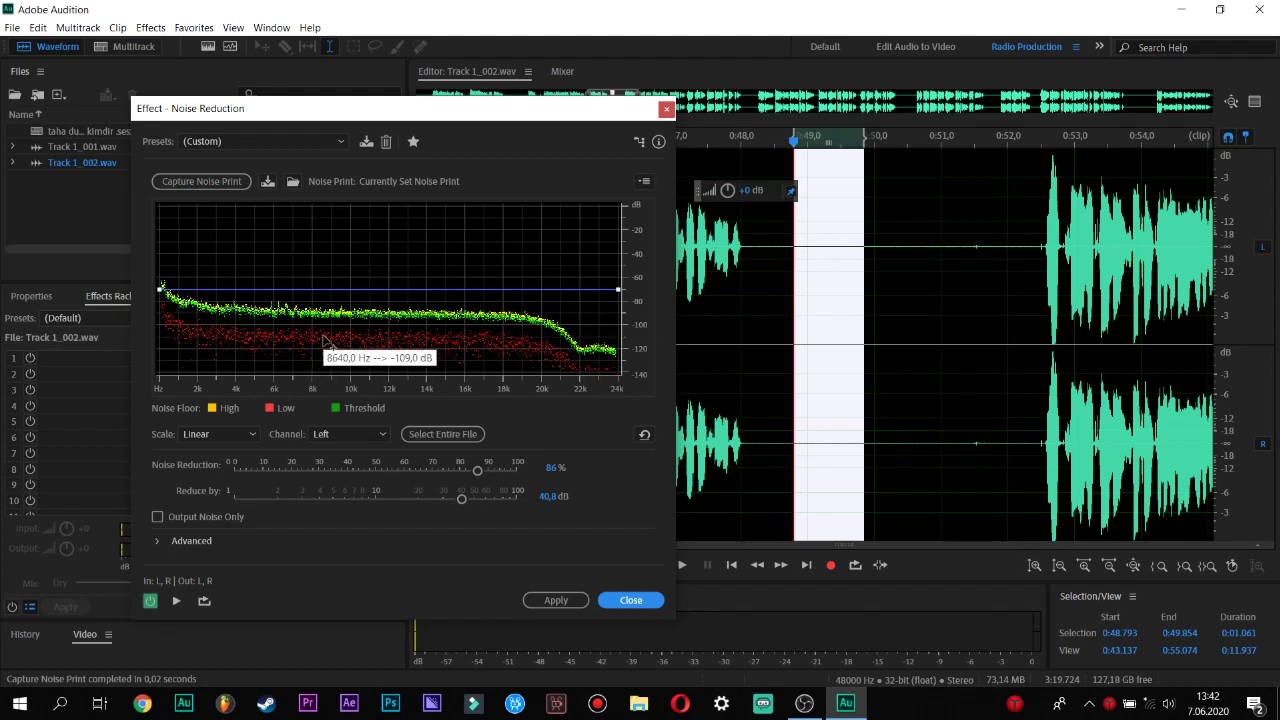
{"action": "left_click", "coordinate": [452, 433]}
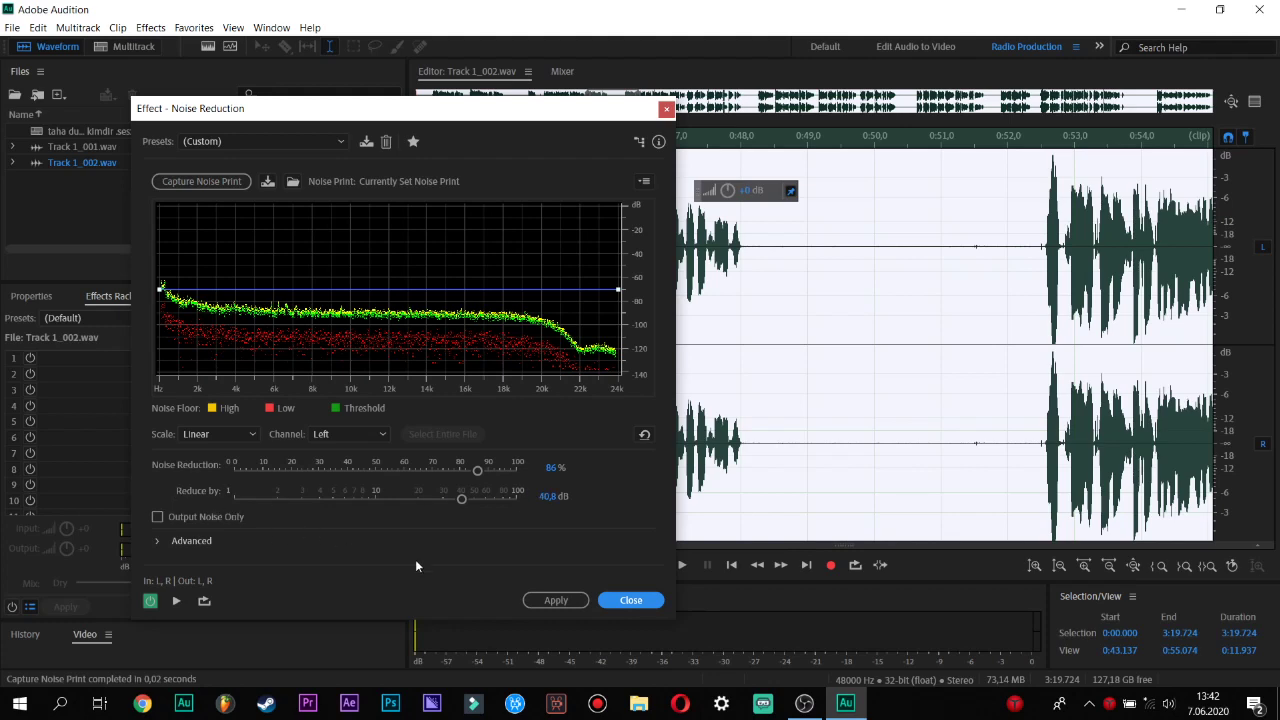
{"action": "left_click", "coordinate": [550, 601]}
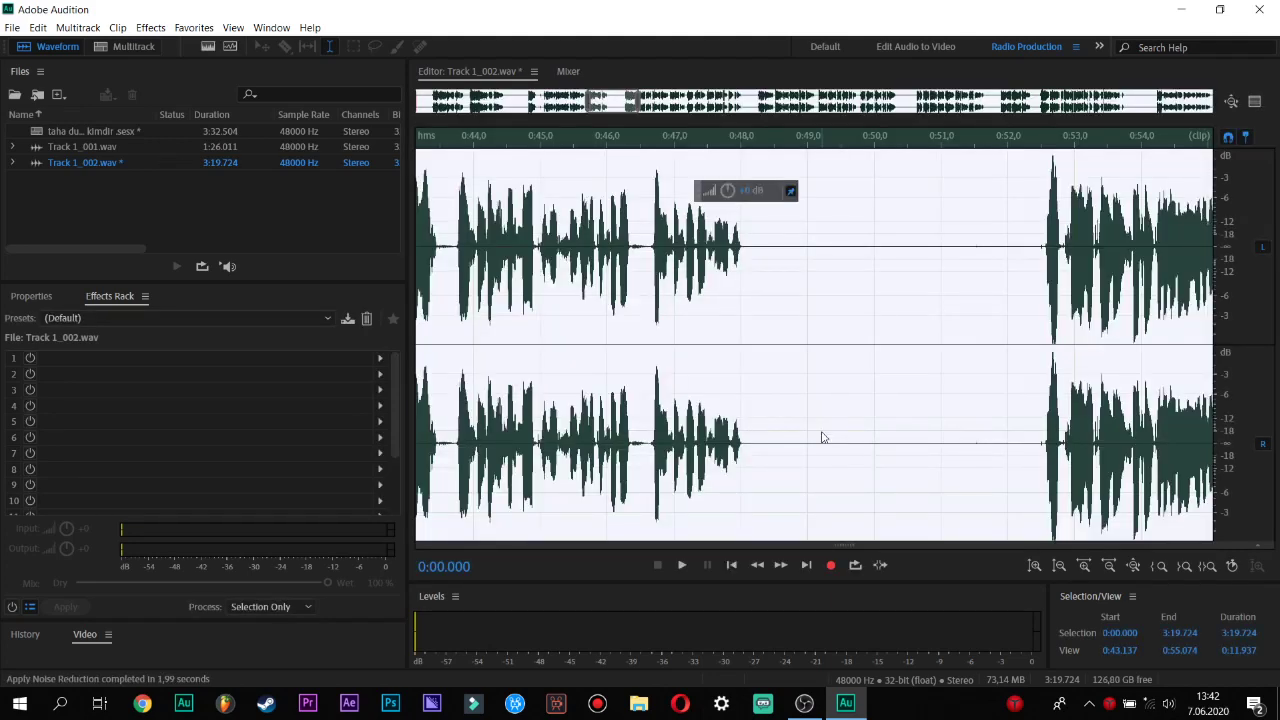
Play the silent opening of the processed recording from about 0:02.2 to check for background noise, and stop at the first speech.
{"action": "scroll", "coordinate": [821, 430], "scroll_direction": "down", "scroll_amount": 5}
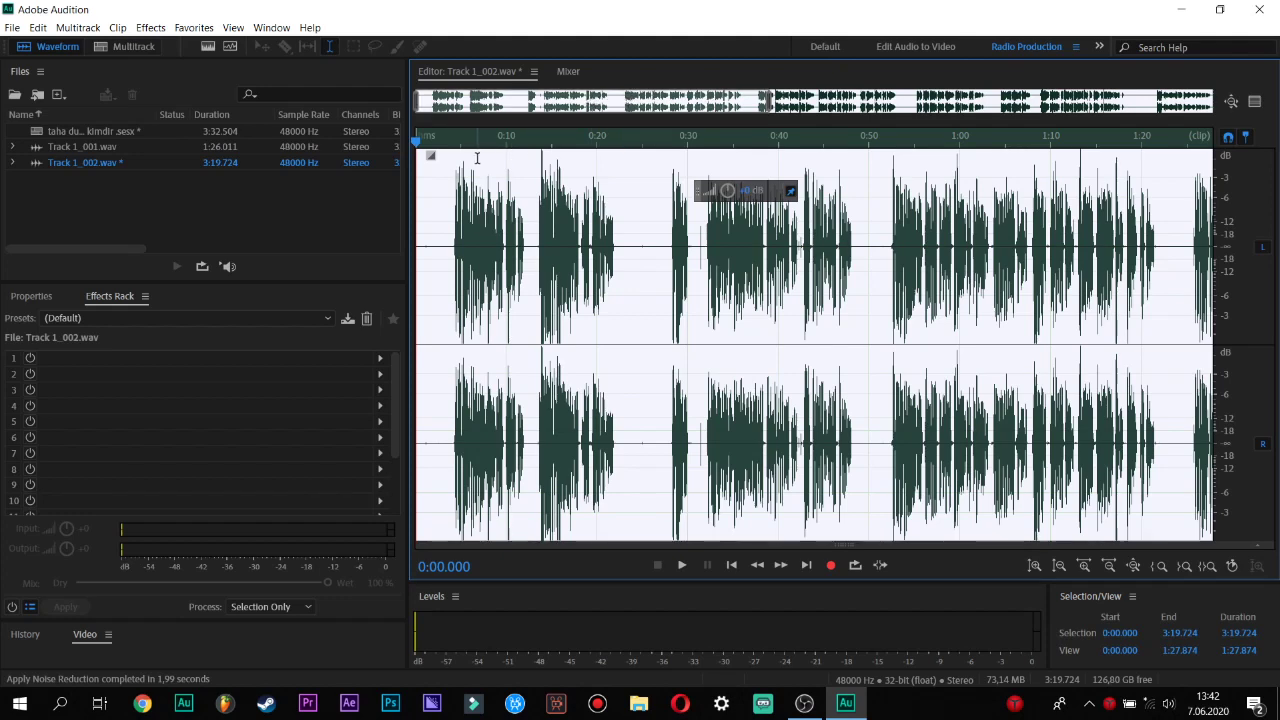
{"action": "left_click", "coordinate": [446, 145]}
{"action": "scroll", "coordinate": [656, 193], "scroll_direction": "up", "scroll_amount": 3}
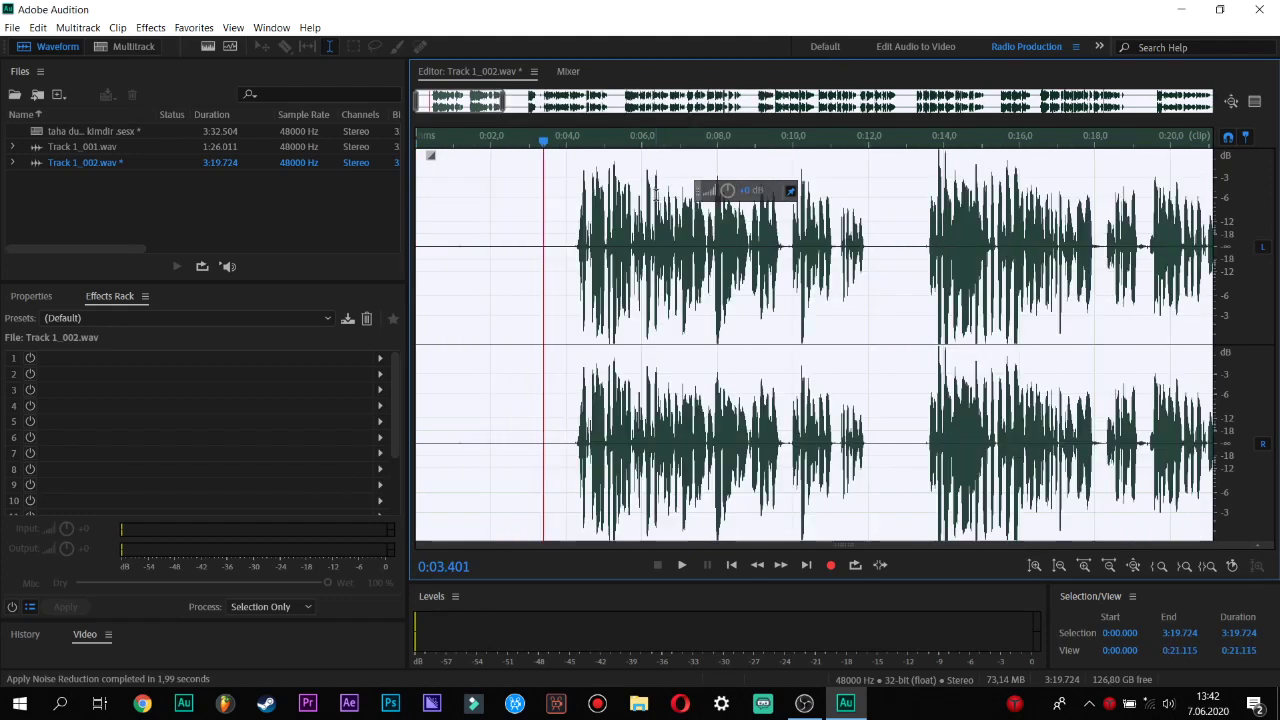
{"action": "left_click", "coordinate": [500, 145]}
{"action": "key", "text": "space"}
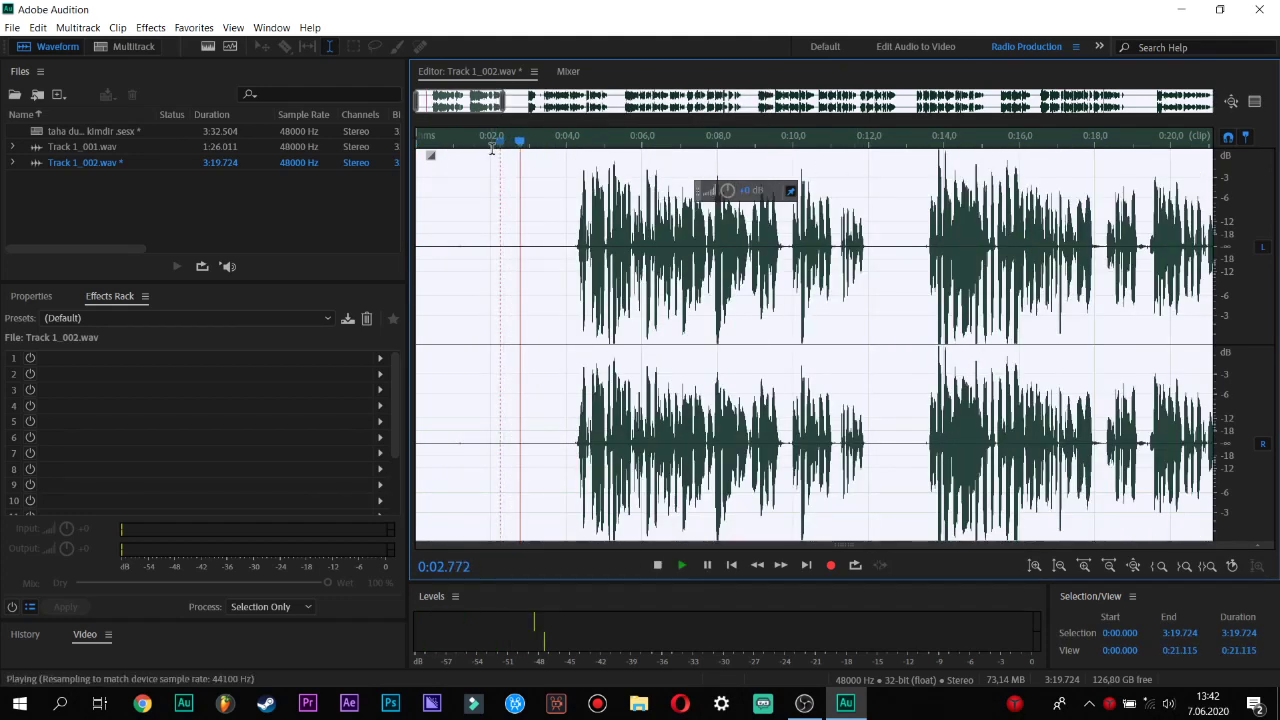
{"action": "key", "text": "space"}
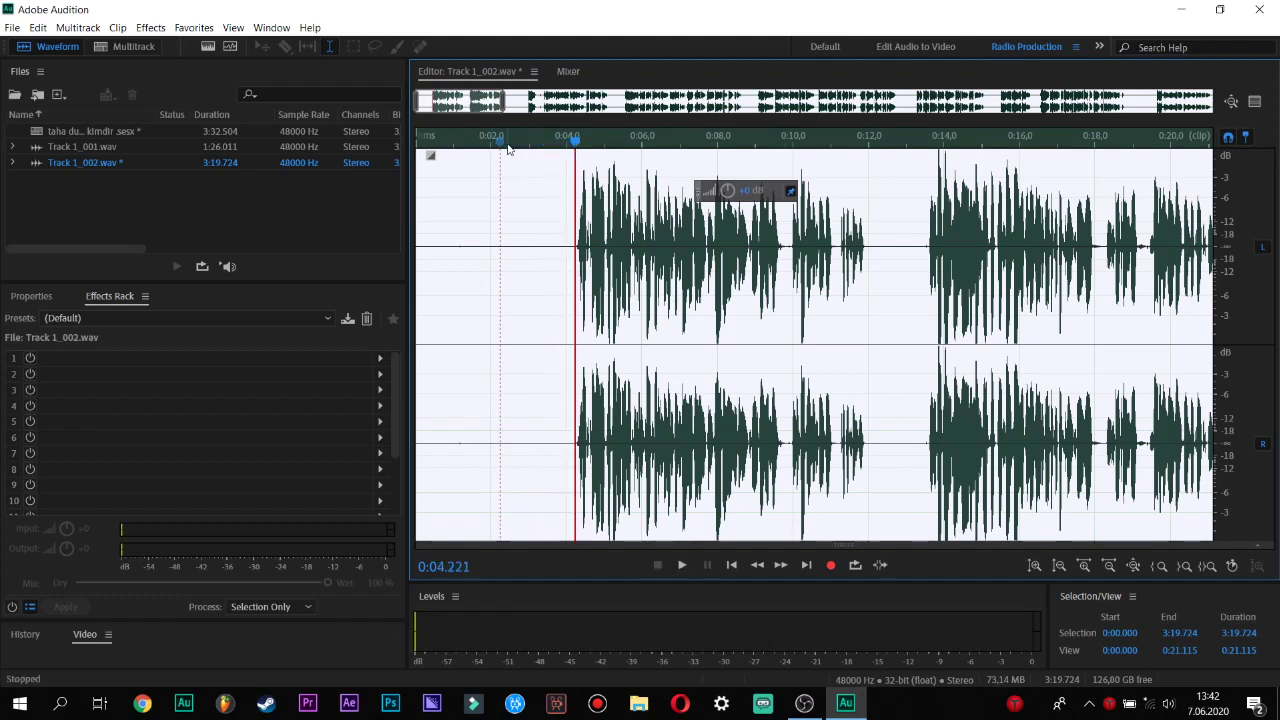
Clear the whole-file selection and play the first spoken passage from 0:03.732.
{"action": "left_click", "coordinate": [551, 170]}
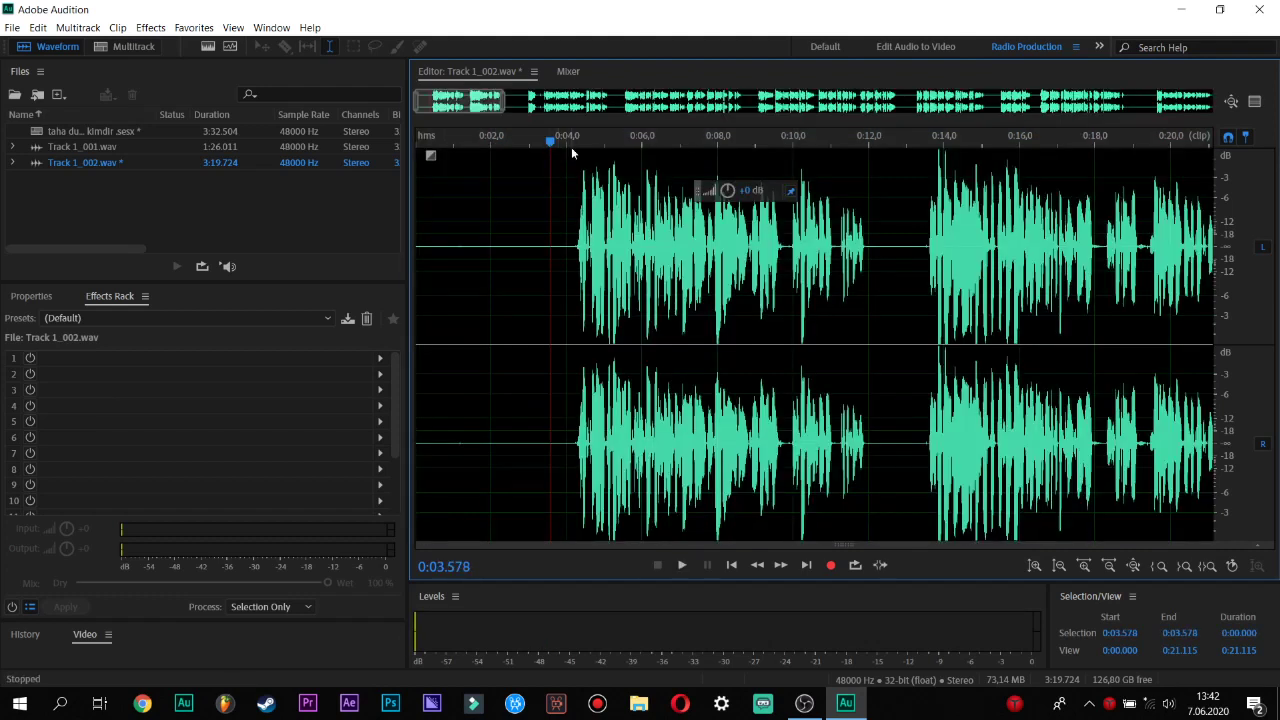
{"action": "key", "text": "ctrl+a"}
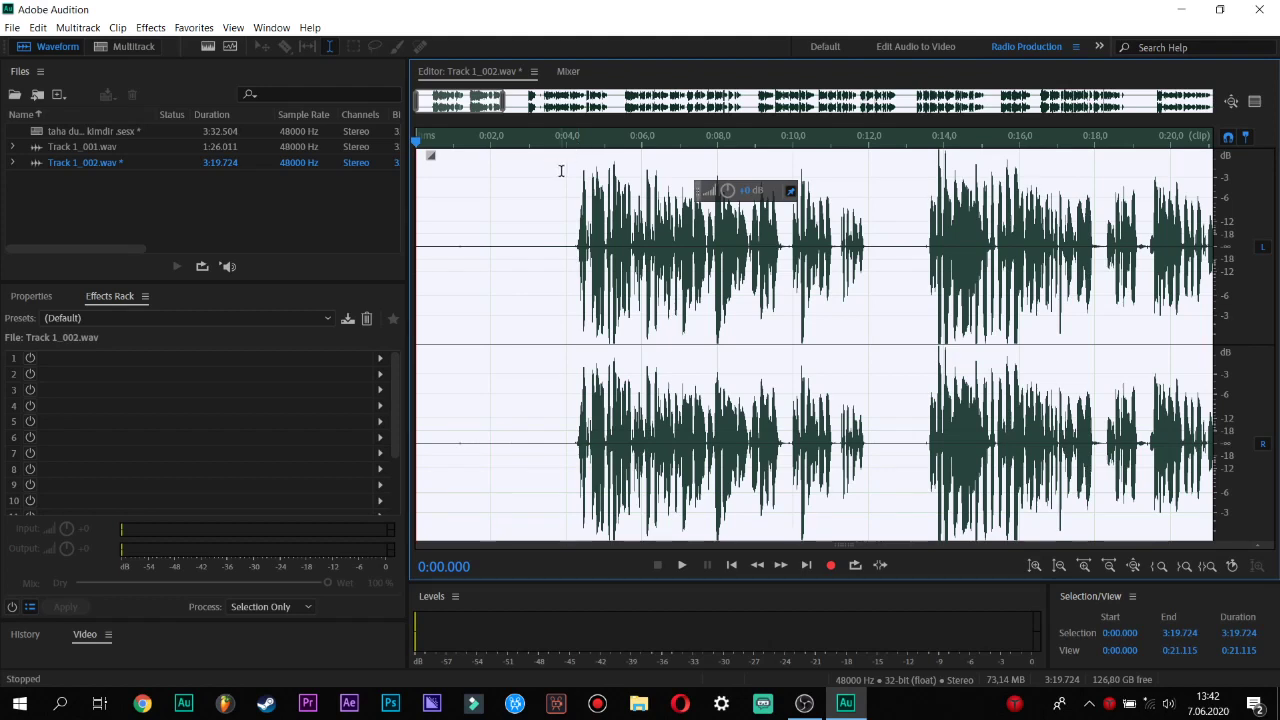
{"action": "left_click", "coordinate": [557, 172]}
{"action": "key", "text": "space"}
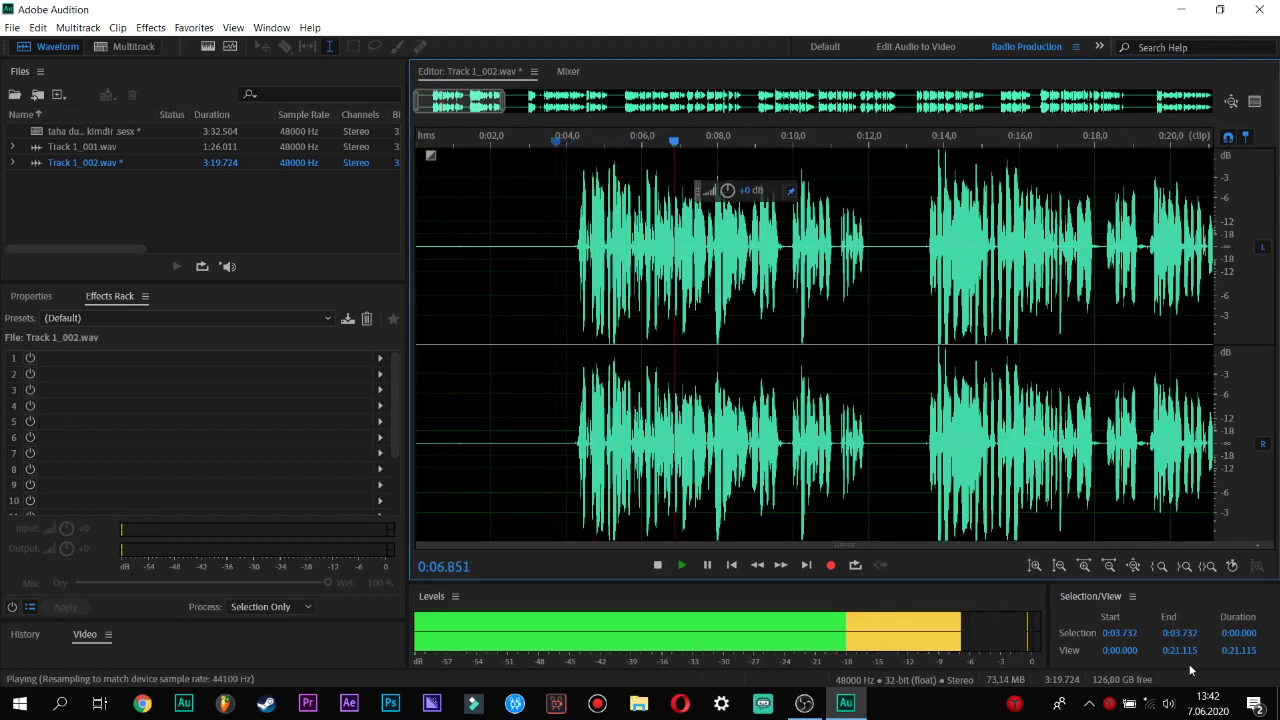
Set the system speaker volume to 86, listen to more of the first spoken passage and stop playback.
{"action": "left_click", "coordinate": [1170, 704]}
{"action": "left_click_drag", "start_coordinate": [1141, 663], "coordinate": [1199, 663]}
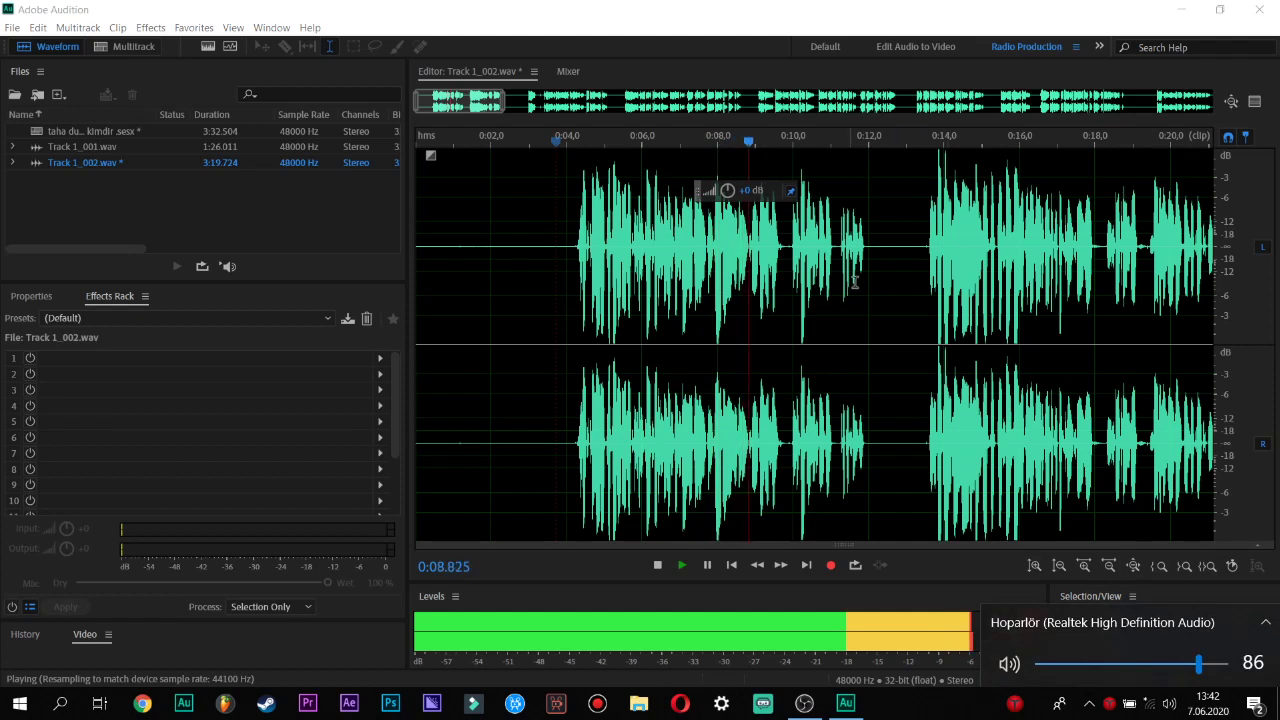
{"action": "left_click", "coordinate": [690, 158]}
{"action": "key", "text": "space"}
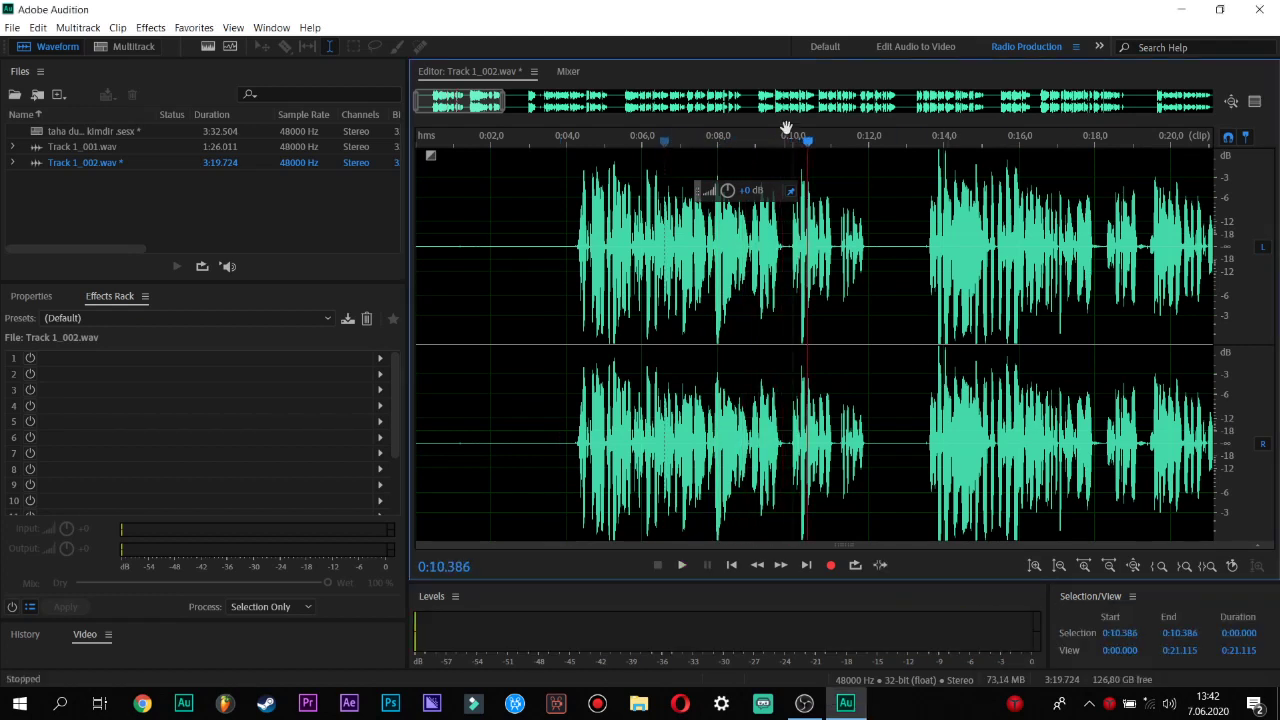
Select the entire recording and apply Amplify with the -3dB Cut preset.
{"action": "left_click_drag", "start_coordinate": [810, 142], "coordinate": [568, 148]}
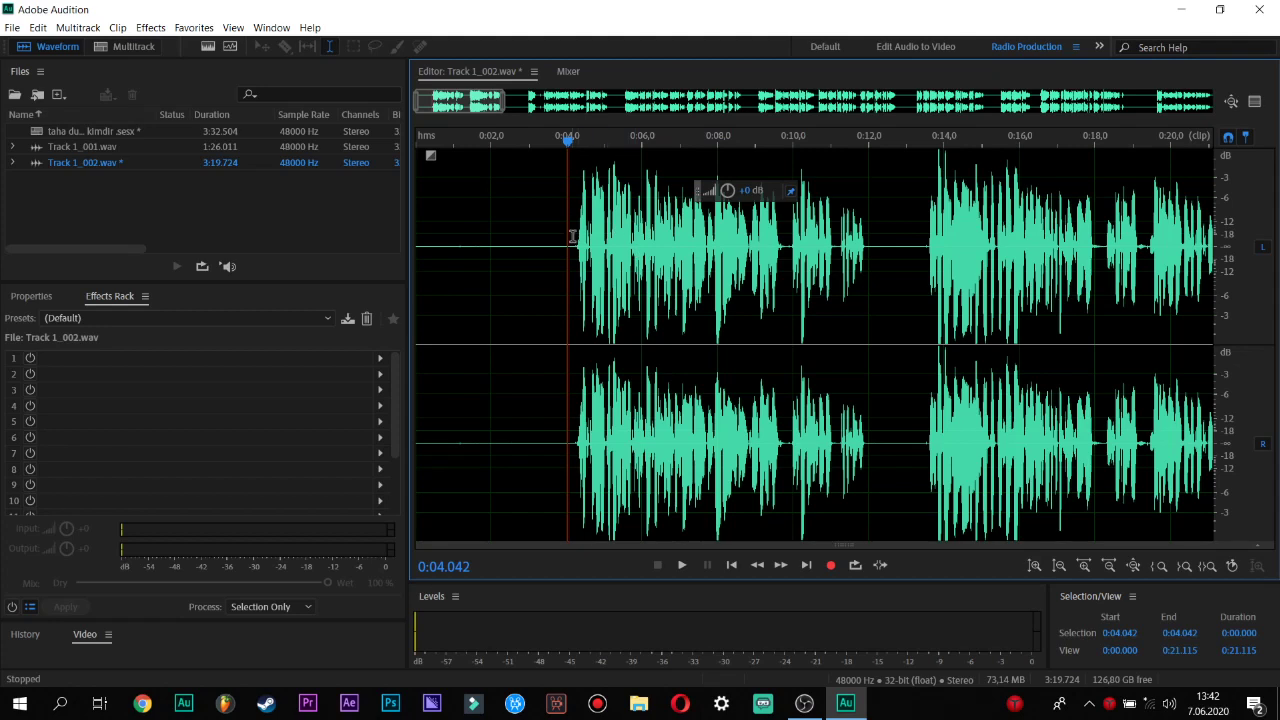
{"action": "key", "text": "ctrl+a"}
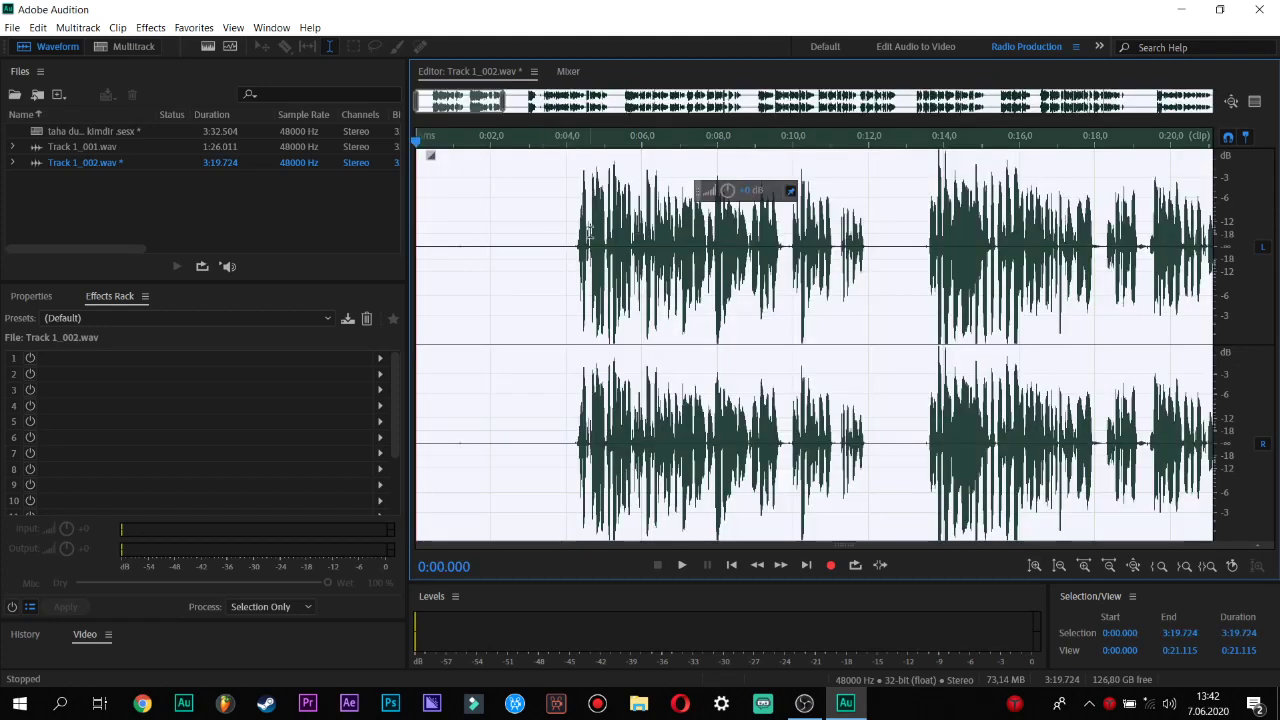
{"action": "left_click", "coordinate": [151, 27]}
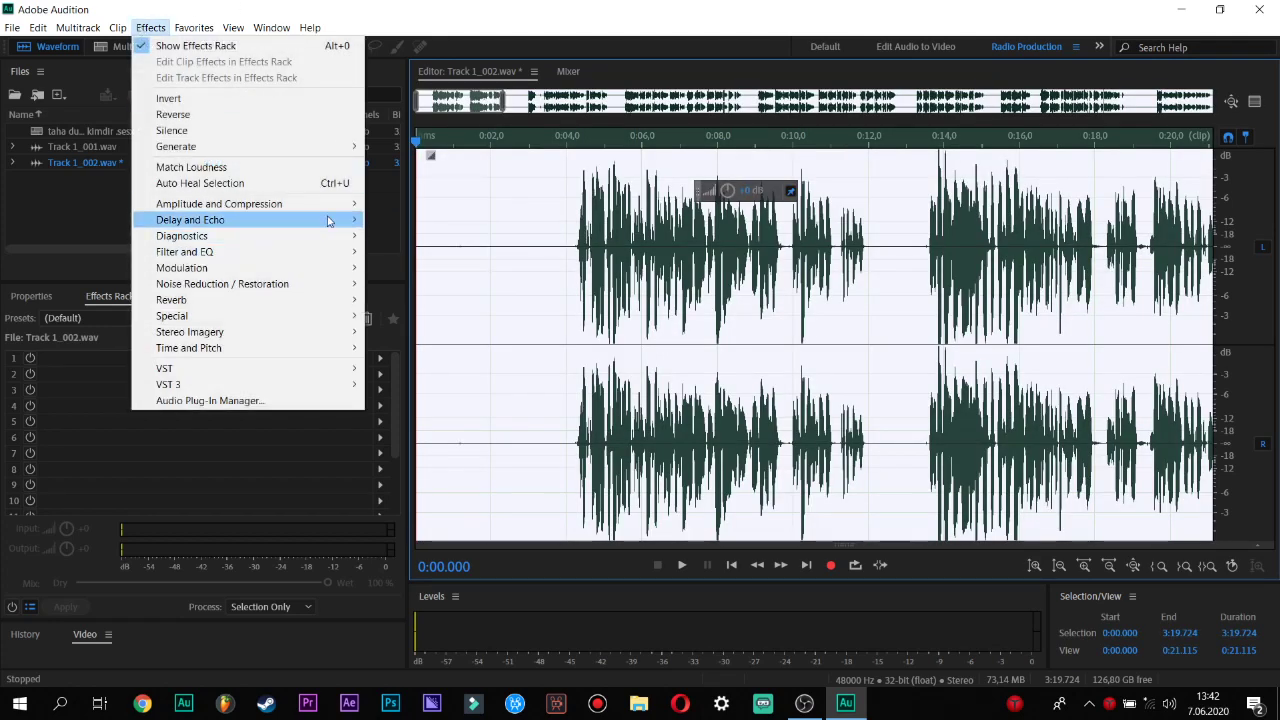
{"action": "mouse_move", "coordinate": [332, 210]}
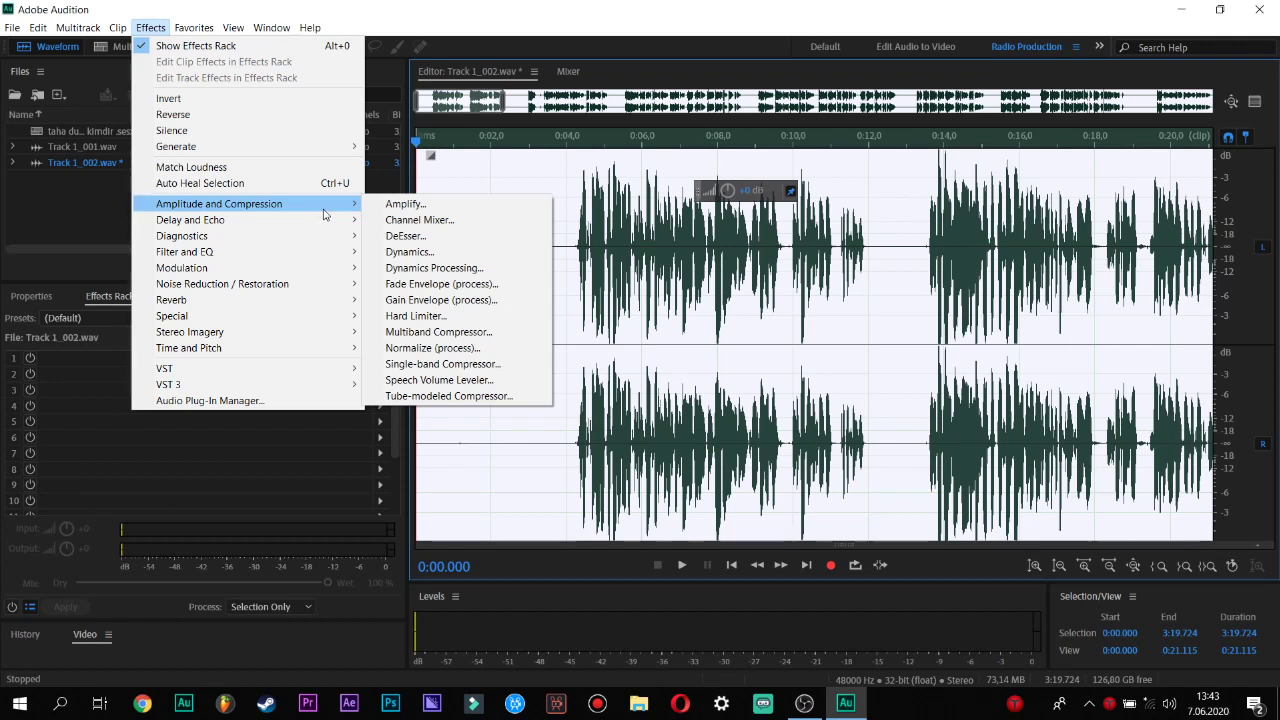
{"action": "left_click", "coordinate": [224, 205]}
{"action": "left_click", "coordinate": [250, 203]}
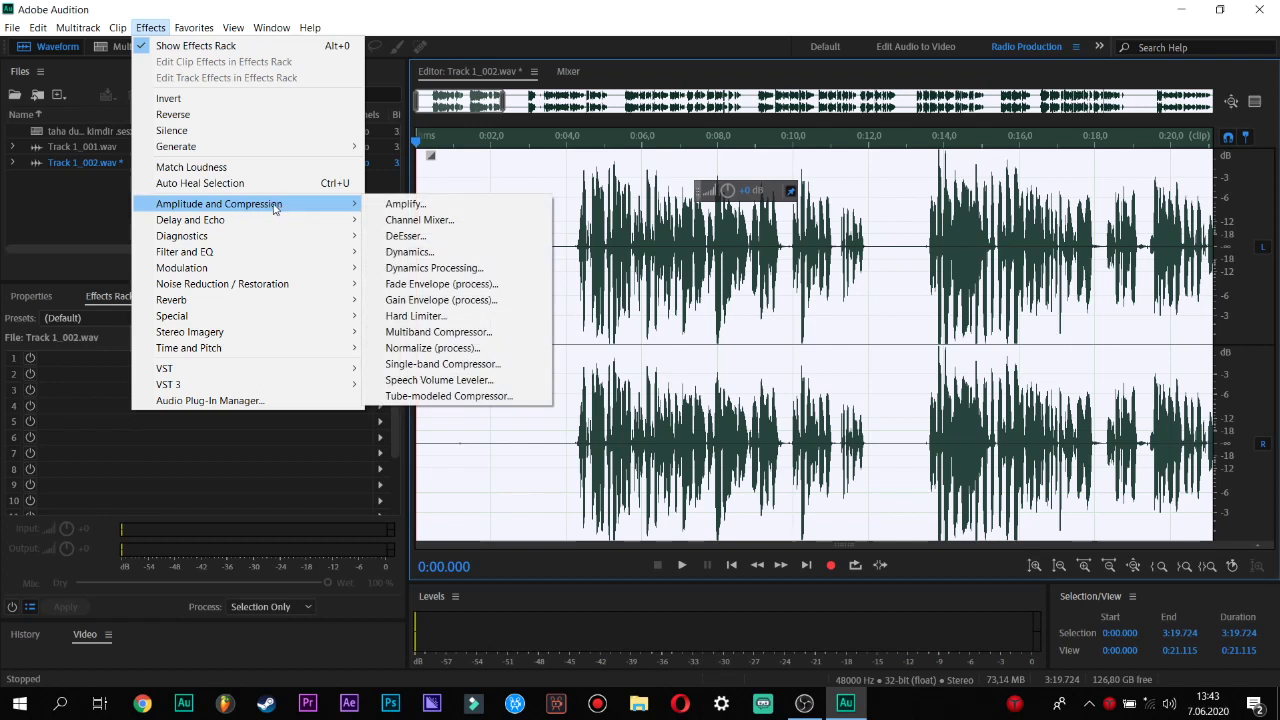
{"action": "left_click", "coordinate": [445, 206]}
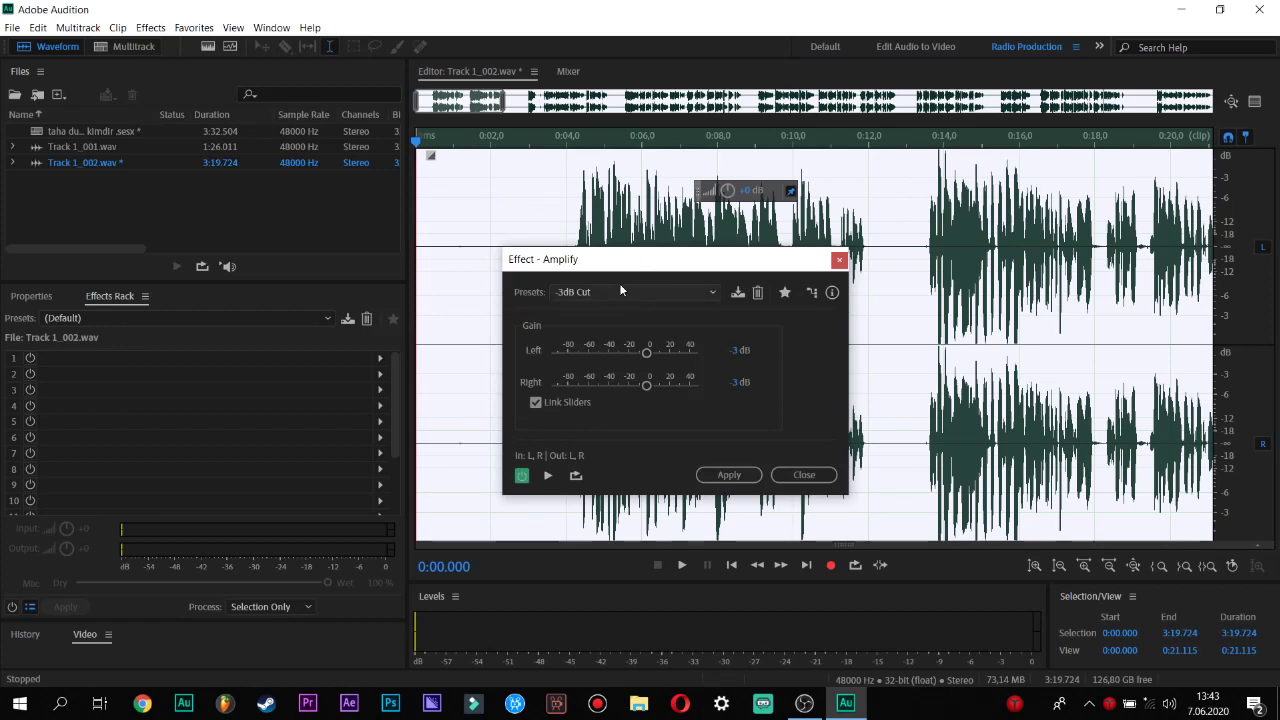
{"action": "left_click", "coordinate": [718, 476]}
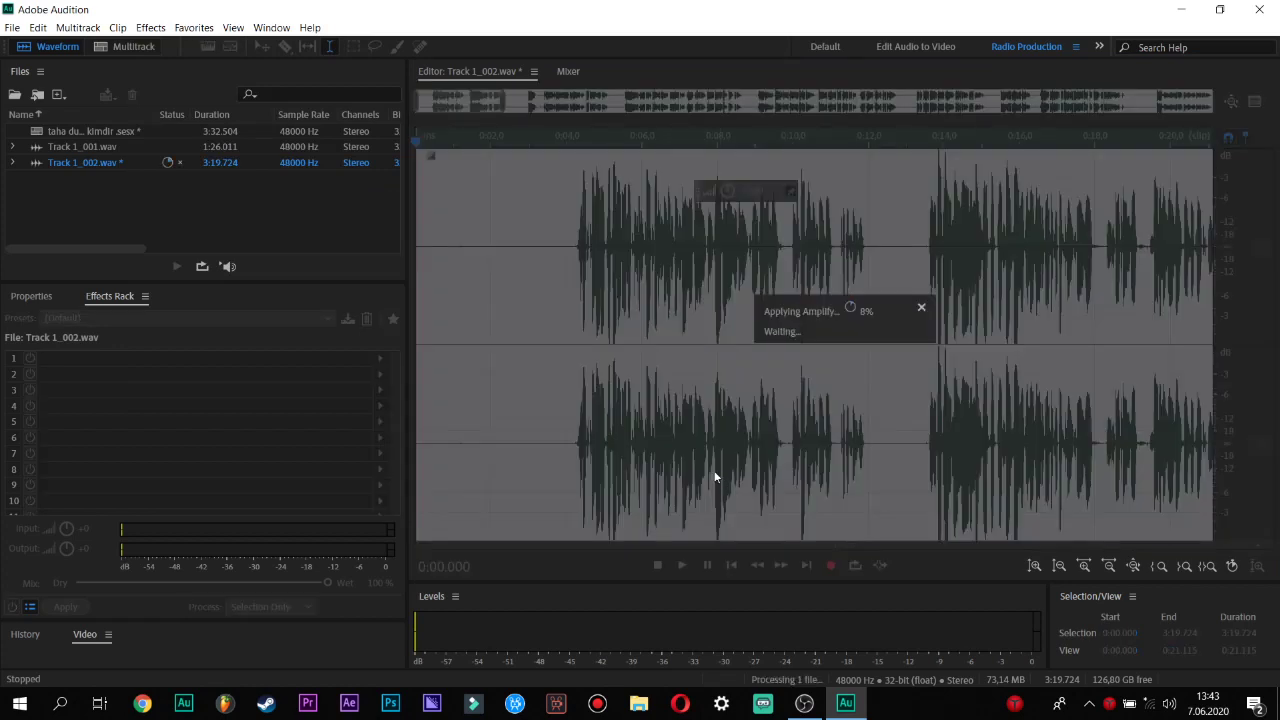
Play the first spoken passage of the amplified recording from about 0:04, and stop after a few words.
{"action": "left_click", "coordinate": [564, 146]}
{"action": "key", "text": "space"}
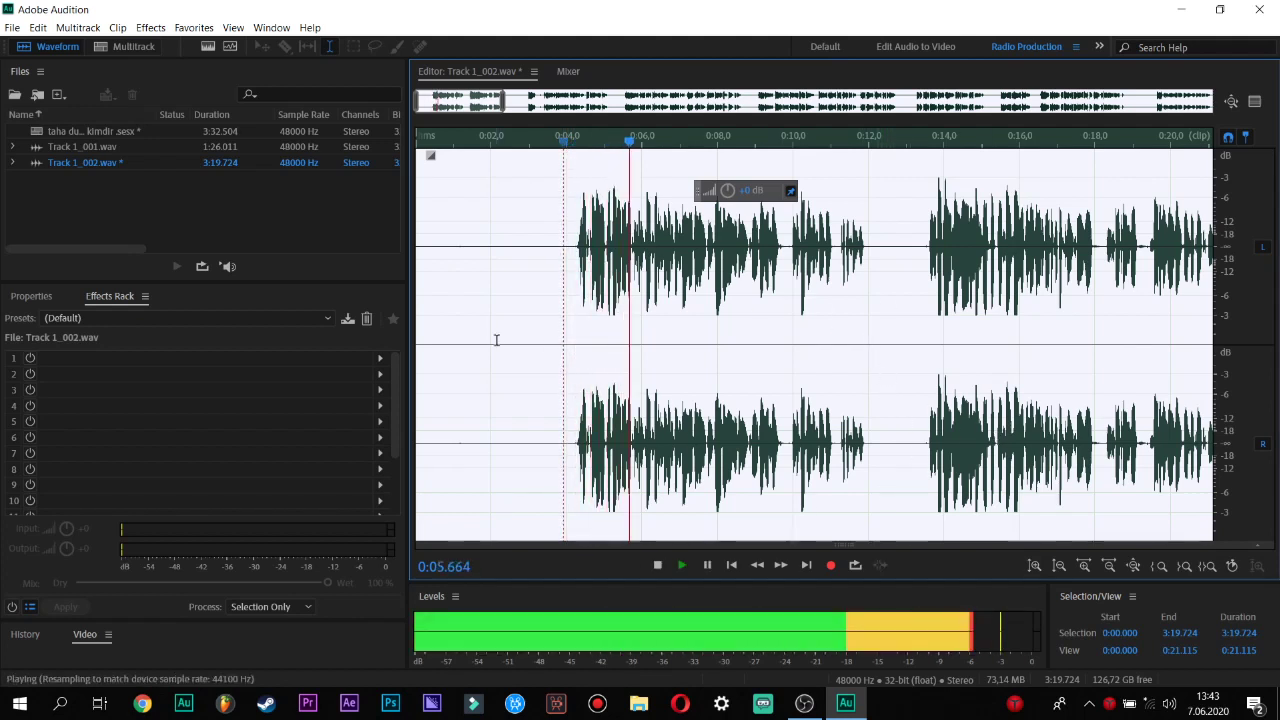
{"action": "key", "text": "space"}
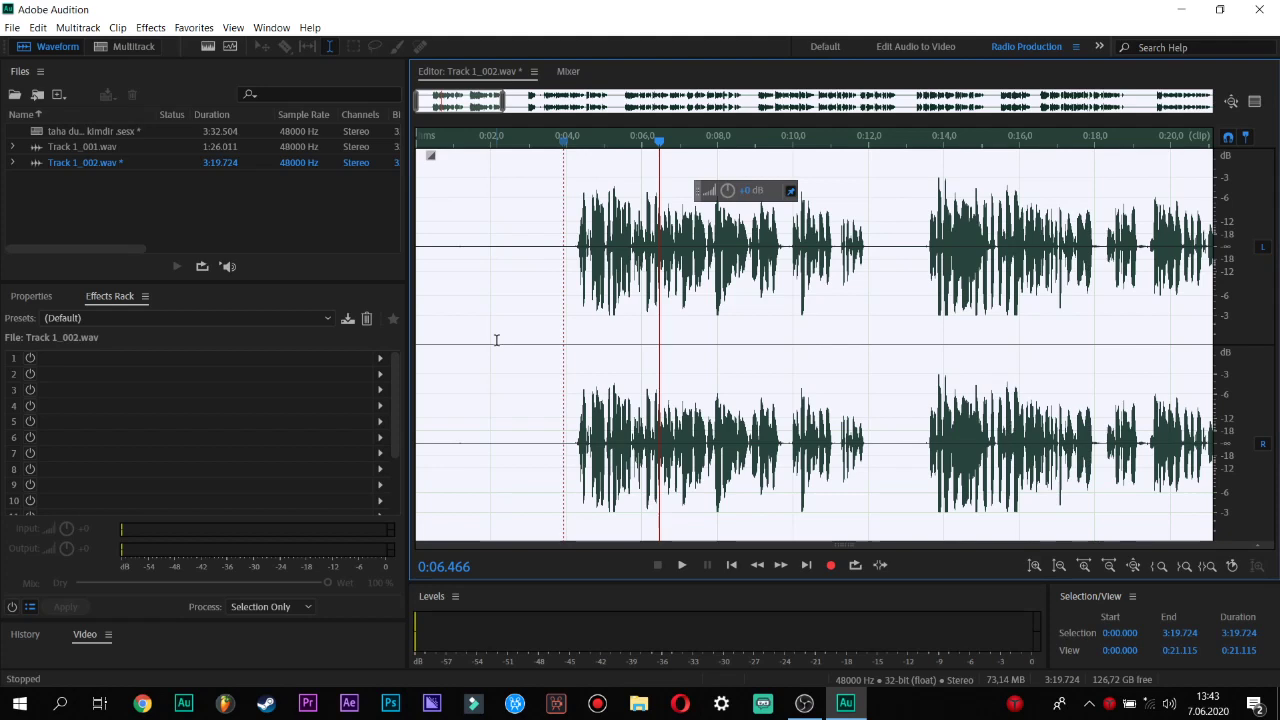
Apply Channel Mixer to the whole recording with the Downmix to 2/0 (Stereo) preset, from the left channel's settings.
{"action": "left_click", "coordinate": [150, 27]}
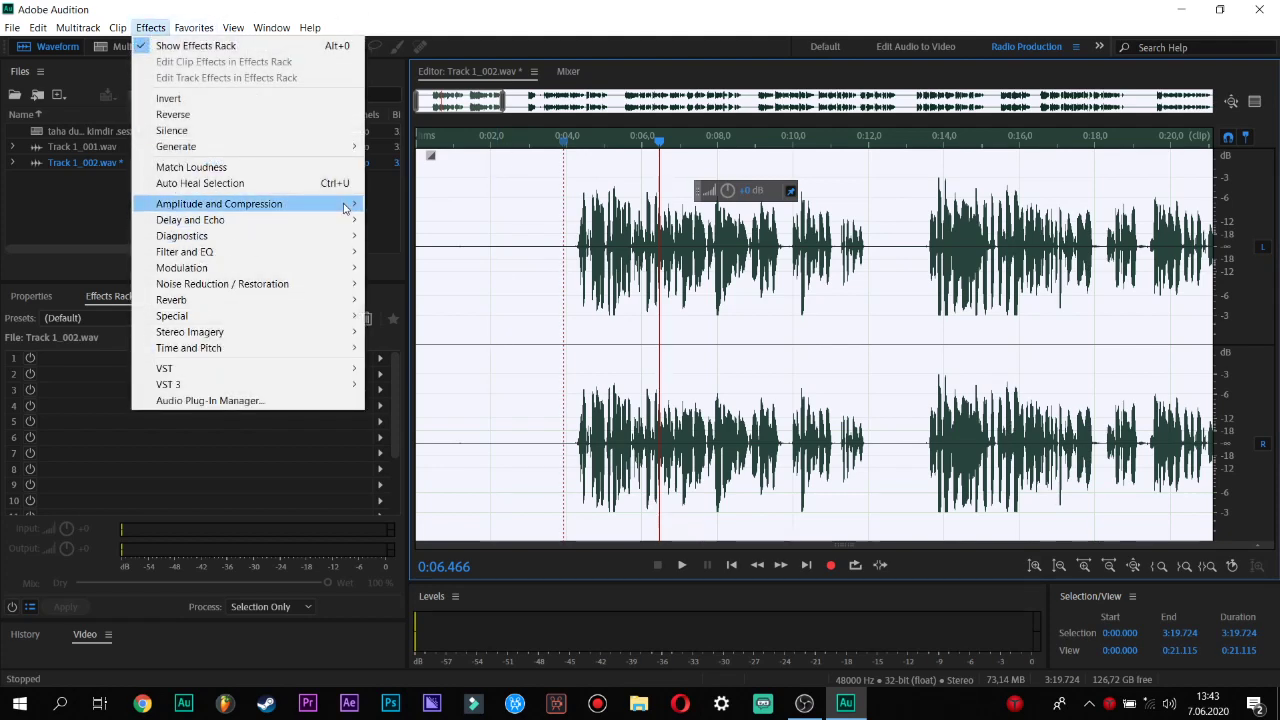
{"action": "mouse_move", "coordinate": [346, 207]}
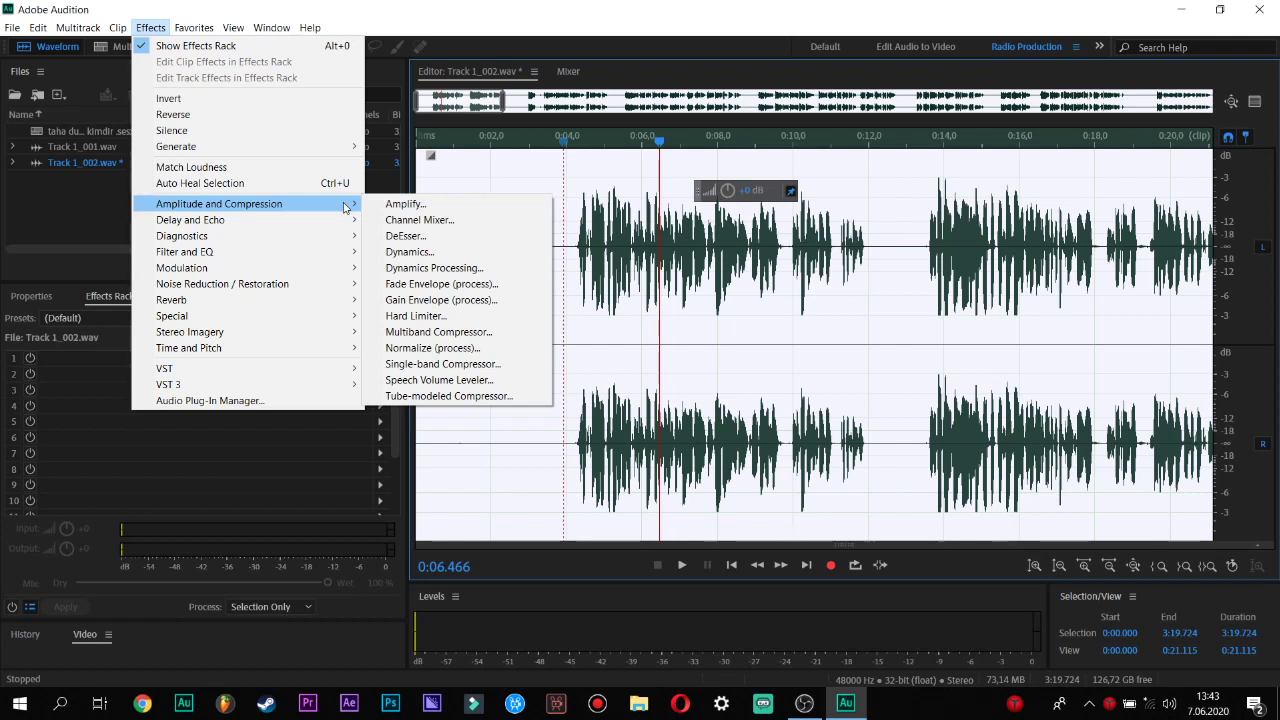
{"action": "left_click", "coordinate": [430, 220]}
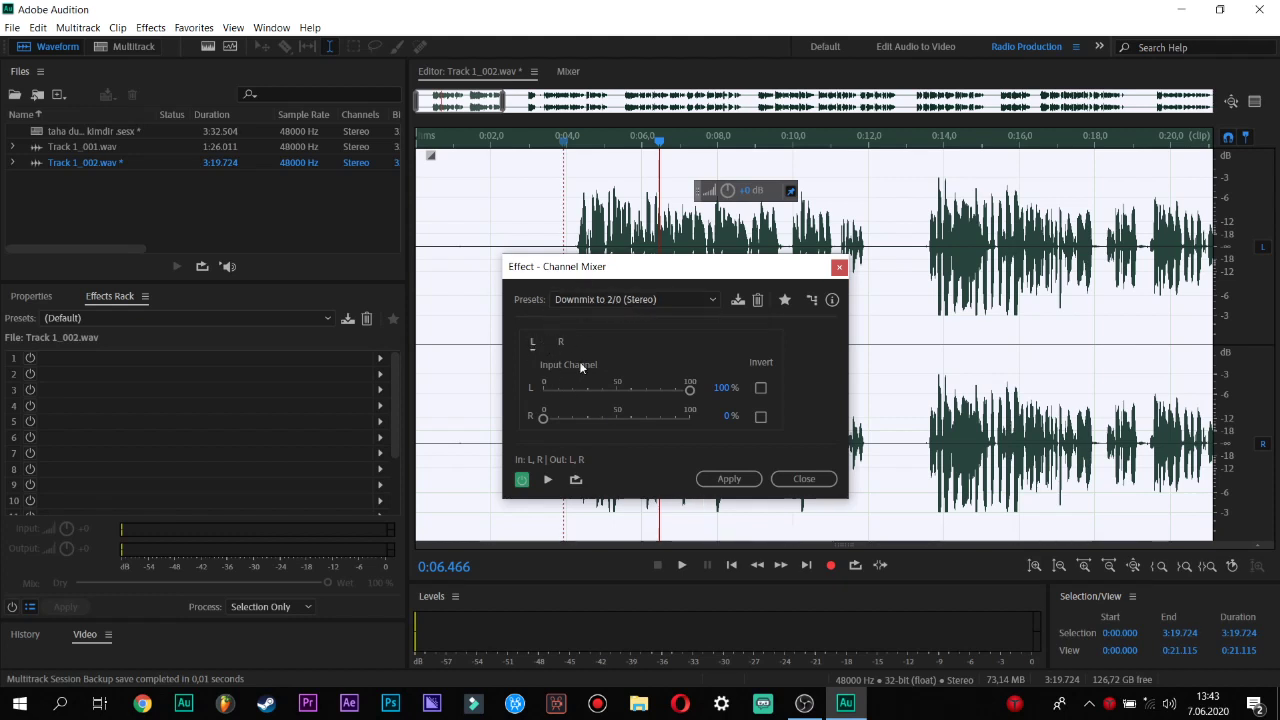
{"action": "left_click", "coordinate": [720, 481]}
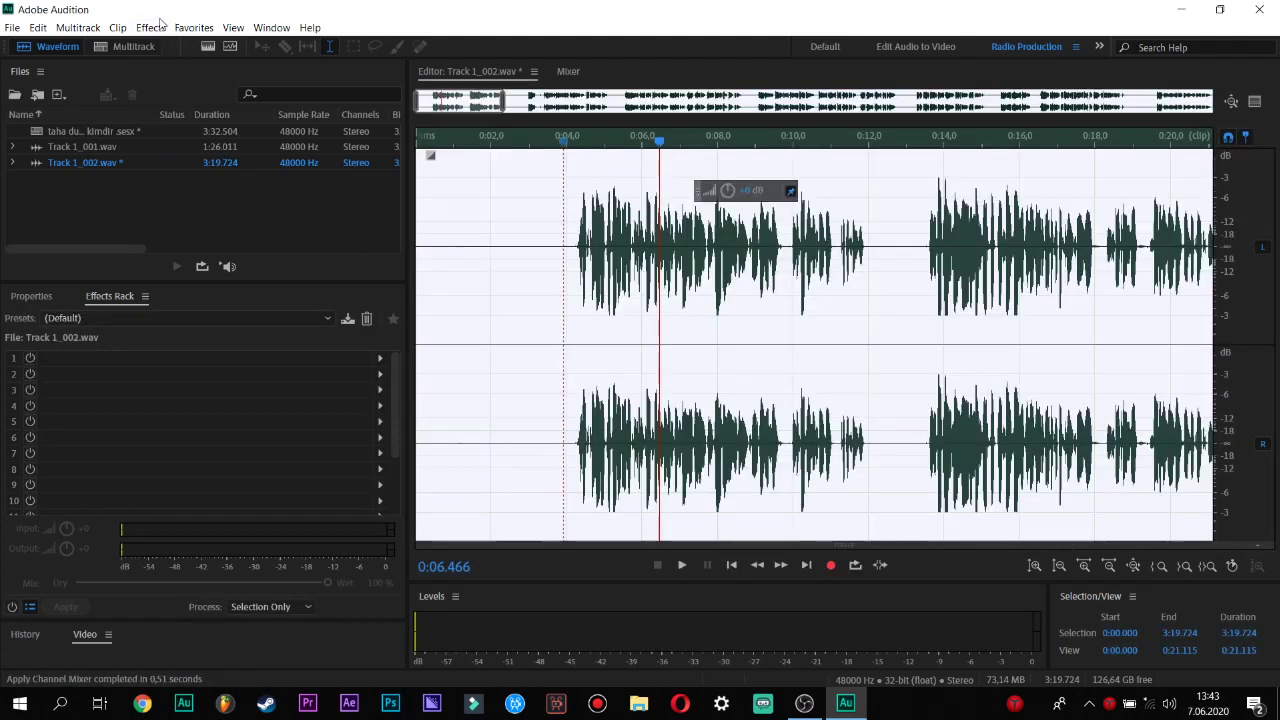
Bring up Channel Mixer again, switch to the right channel's settings and apply the effect.
{"action": "left_click", "coordinate": [156, 27]}
{"action": "mouse_move", "coordinate": [263, 203]}
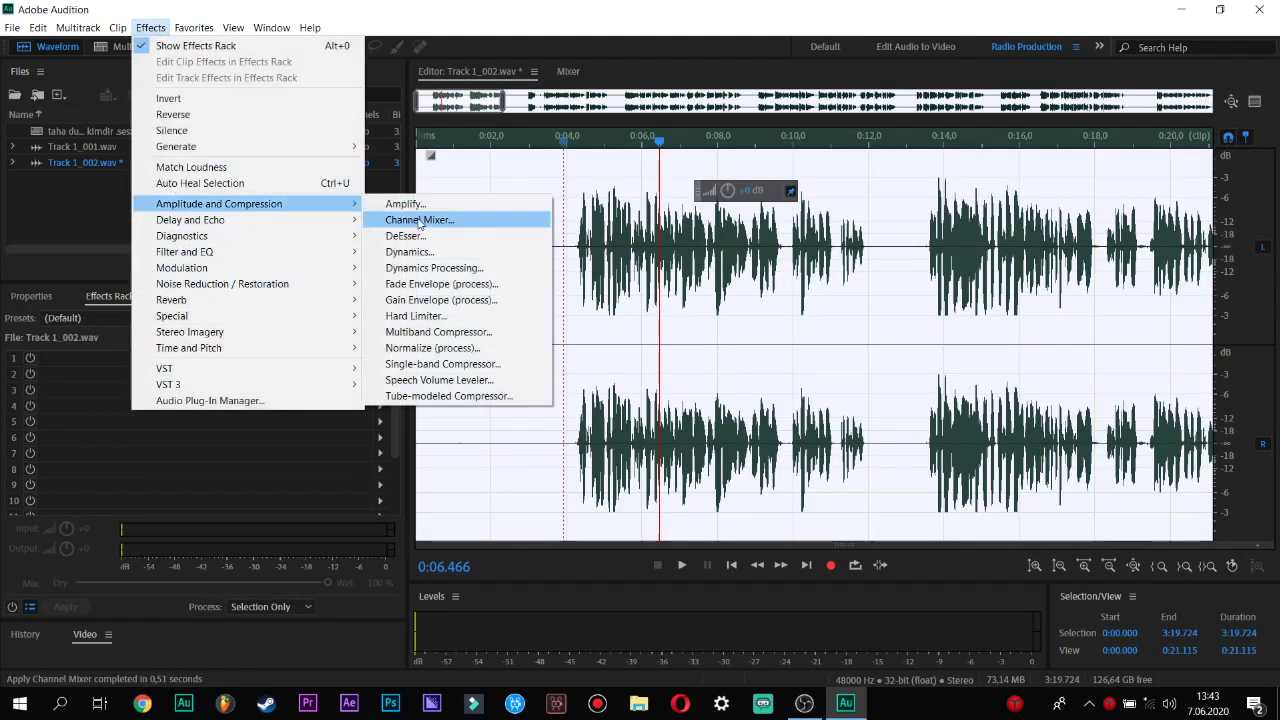
{"action": "left_click", "coordinate": [420, 221]}
{"action": "left_click", "coordinate": [563, 342]}
{"action": "left_click", "coordinate": [729, 478]}
Open Dynamics Processing for the whole recording and choose the Compander preset.
{"action": "left_click", "coordinate": [150, 27]}
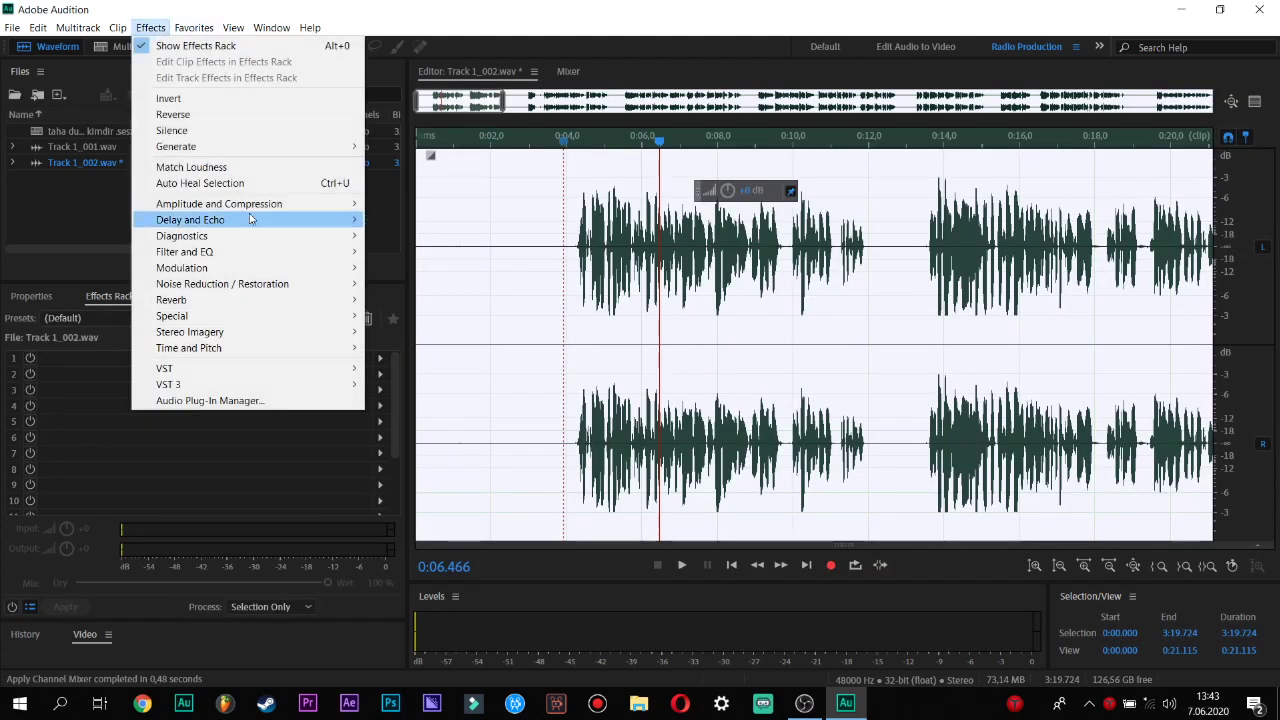
{"action": "mouse_move", "coordinate": [252, 206]}
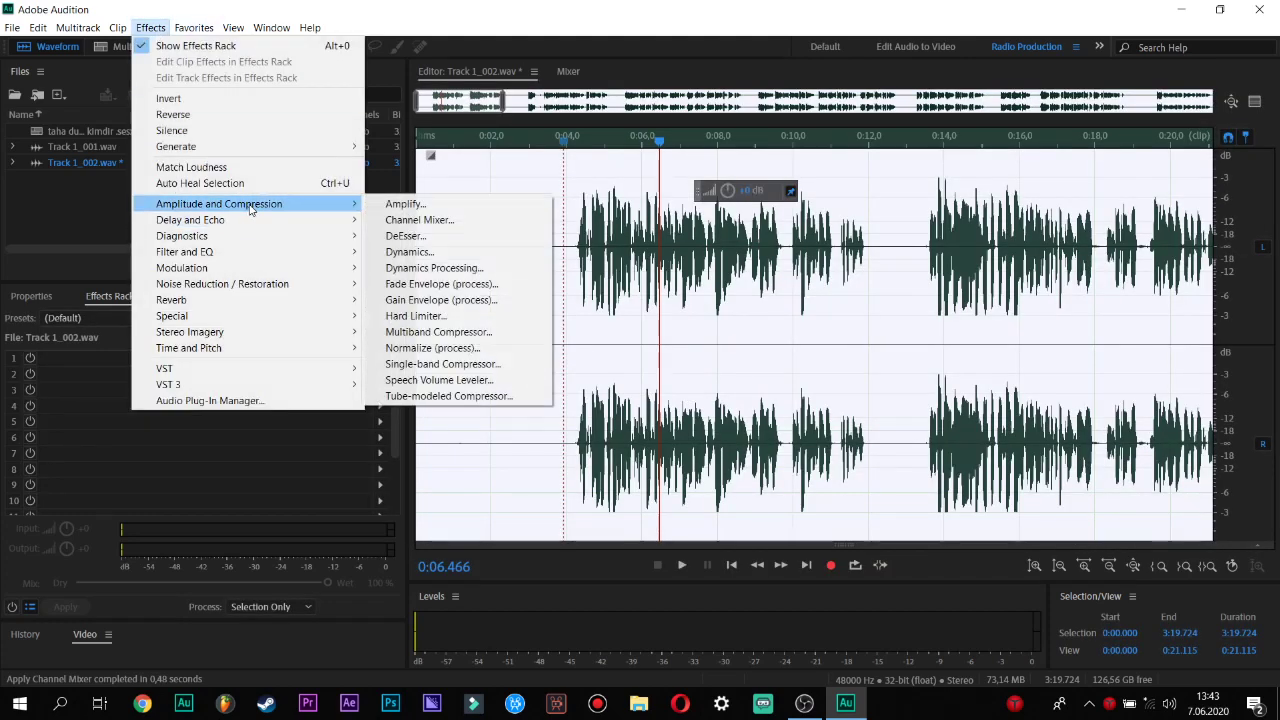
{"action": "left_click", "coordinate": [457, 270]}
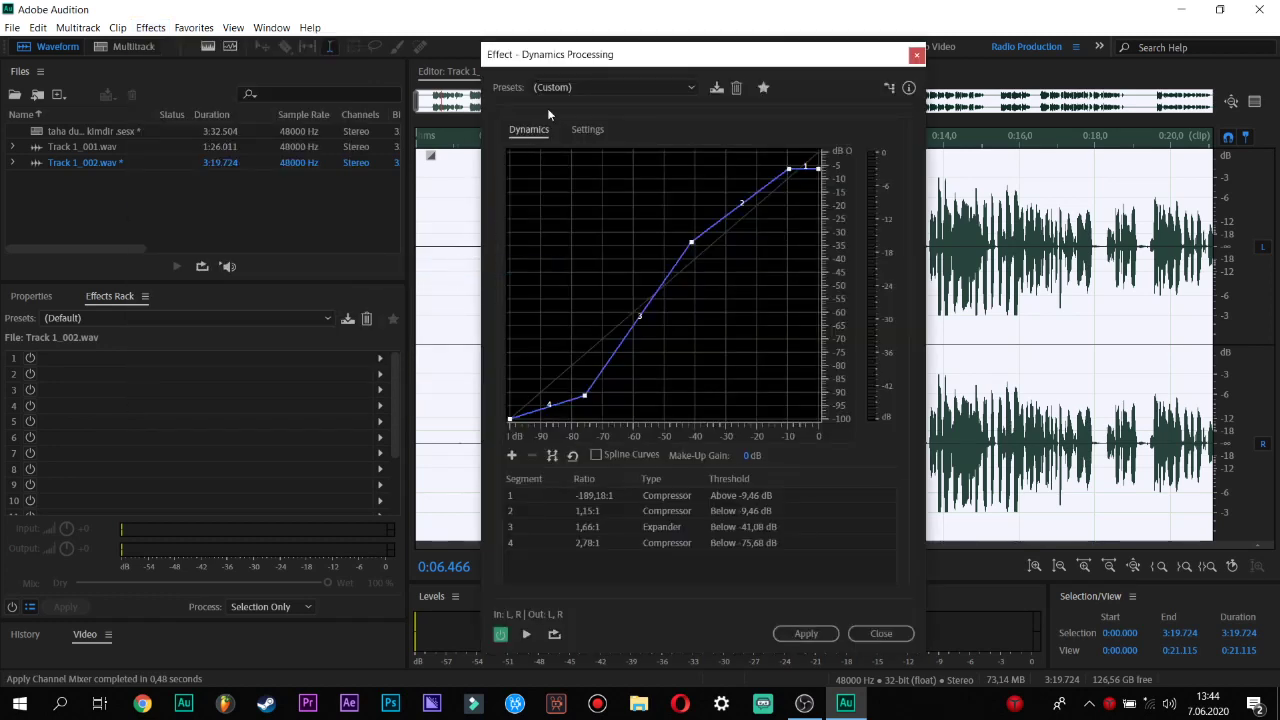
{"action": "left_click", "coordinate": [605, 87]}
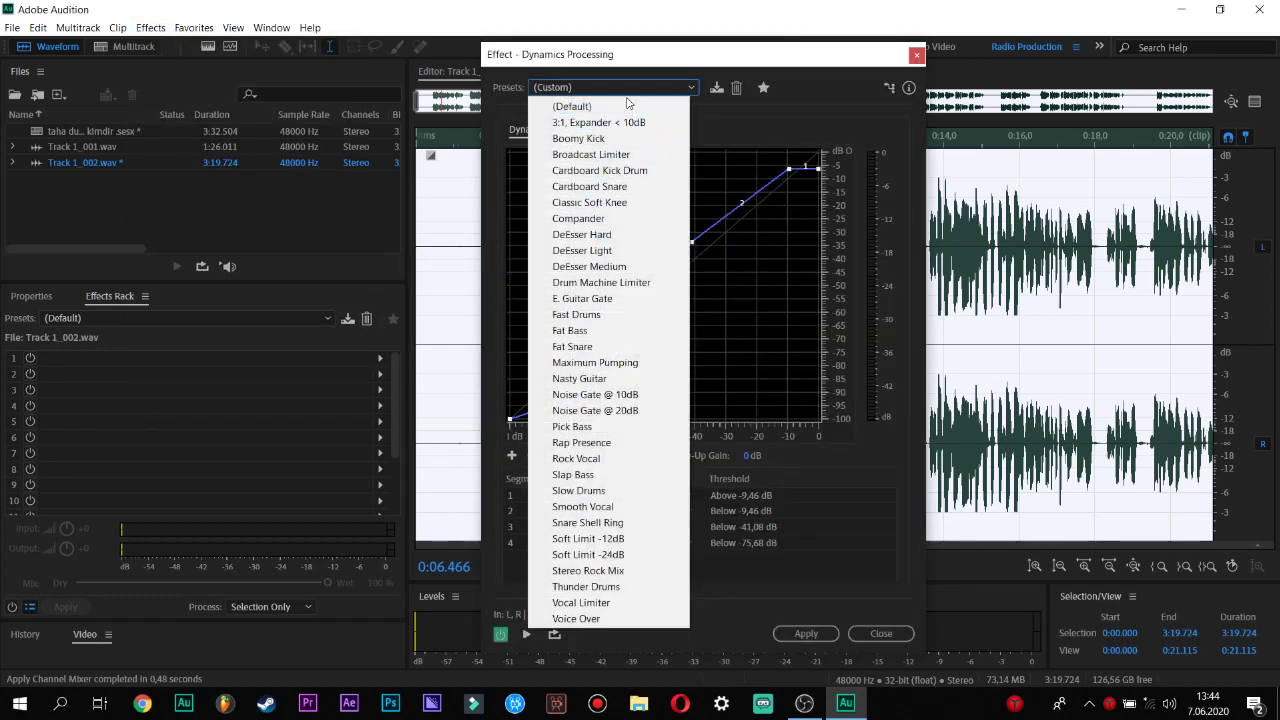
{"action": "left_click", "coordinate": [629, 219]}
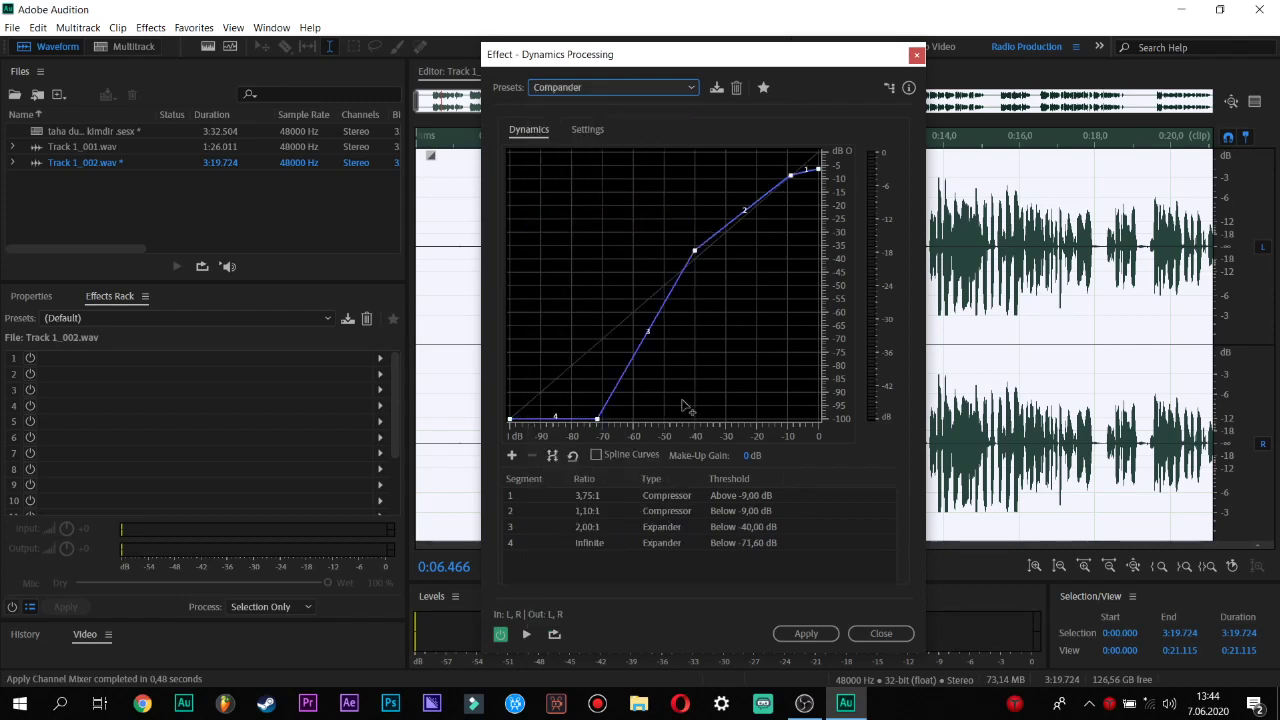
Preview the Compander preset from just before the first speech, set the system speaker volume to 100, and stop playback in the second passage.
{"action": "left_click_drag", "start_coordinate": [683, 62], "coordinate": [262, 63]}
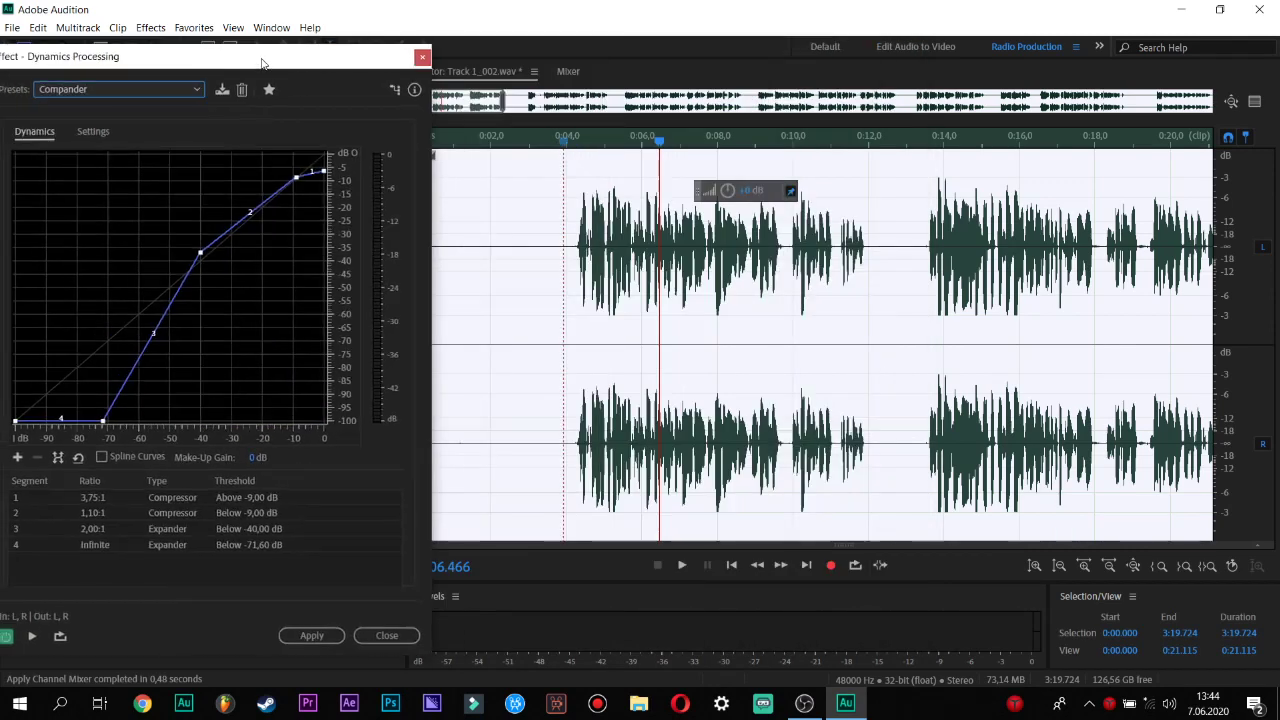
{"action": "left_click", "coordinate": [550, 137]}
{"action": "key", "text": "space"}
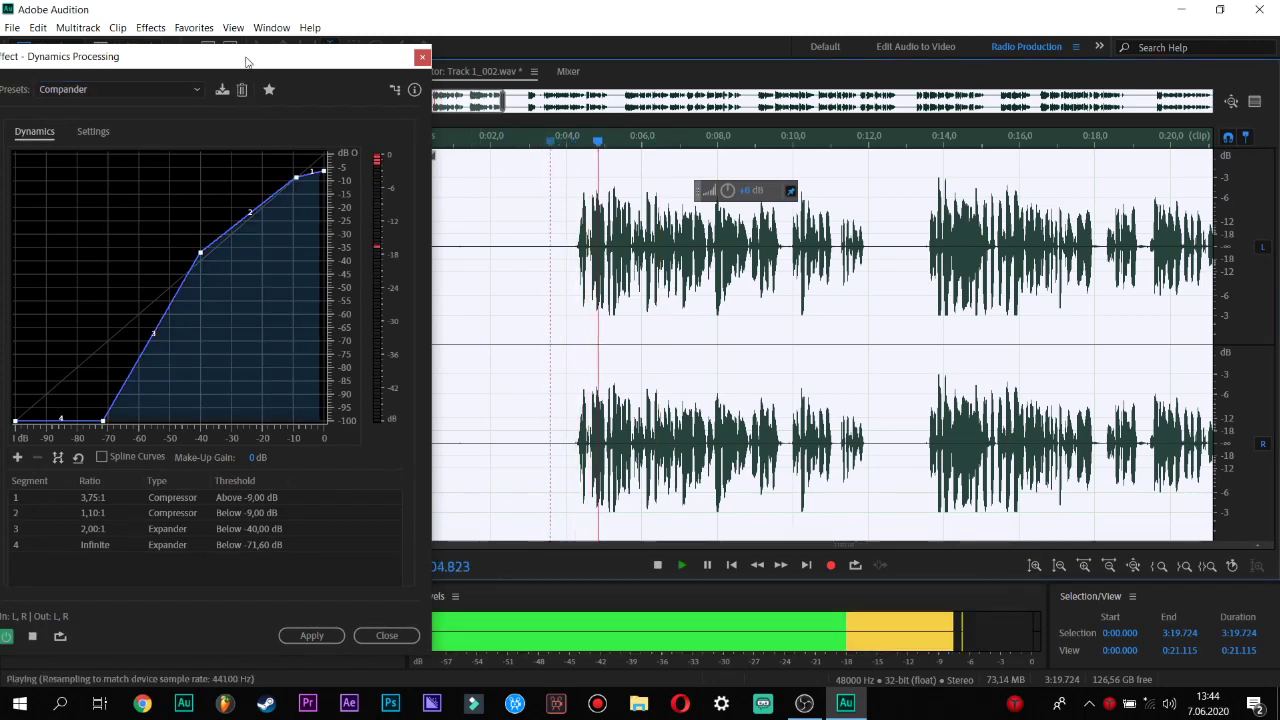
{"action": "left_click_drag", "start_coordinate": [247, 62], "coordinate": [410, 57]}
{"action": "left_click", "coordinate": [1169, 703]}
{"action": "left_click_drag", "start_coordinate": [1177, 668], "coordinate": [1226, 663]}
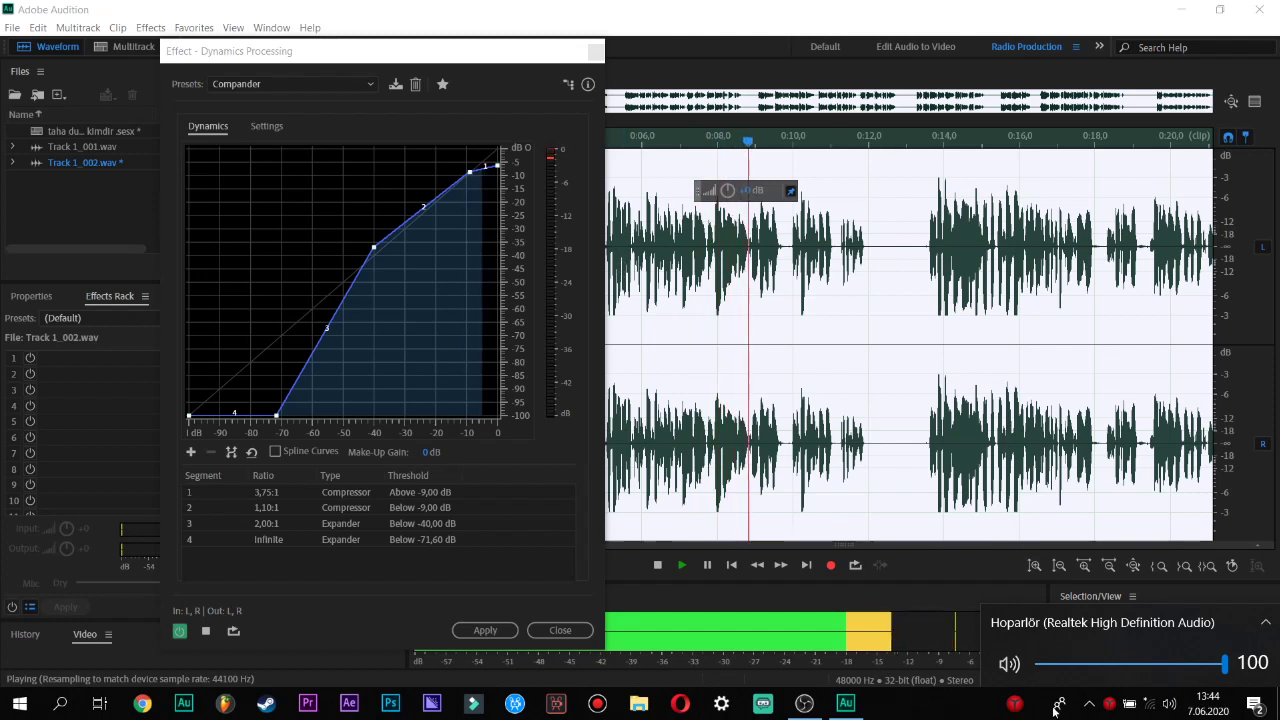
{"action": "left_click", "coordinate": [600, 375]}
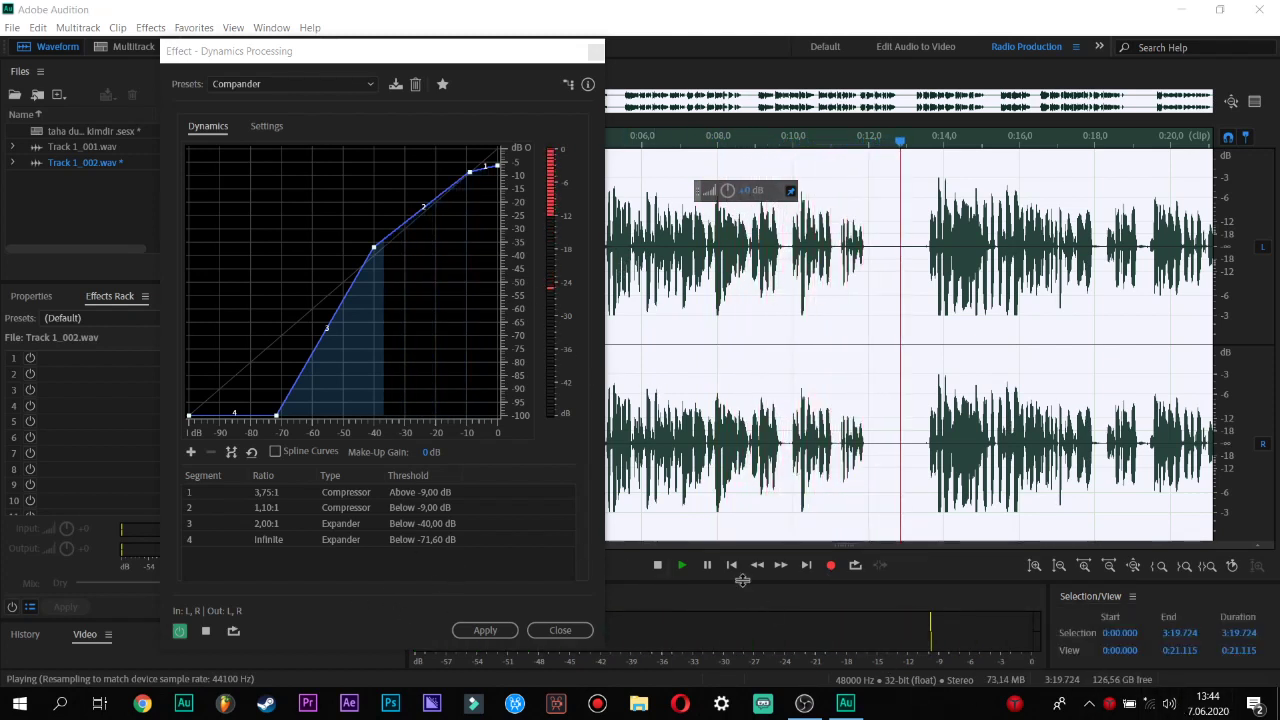
{"action": "left_click", "coordinate": [658, 565]}
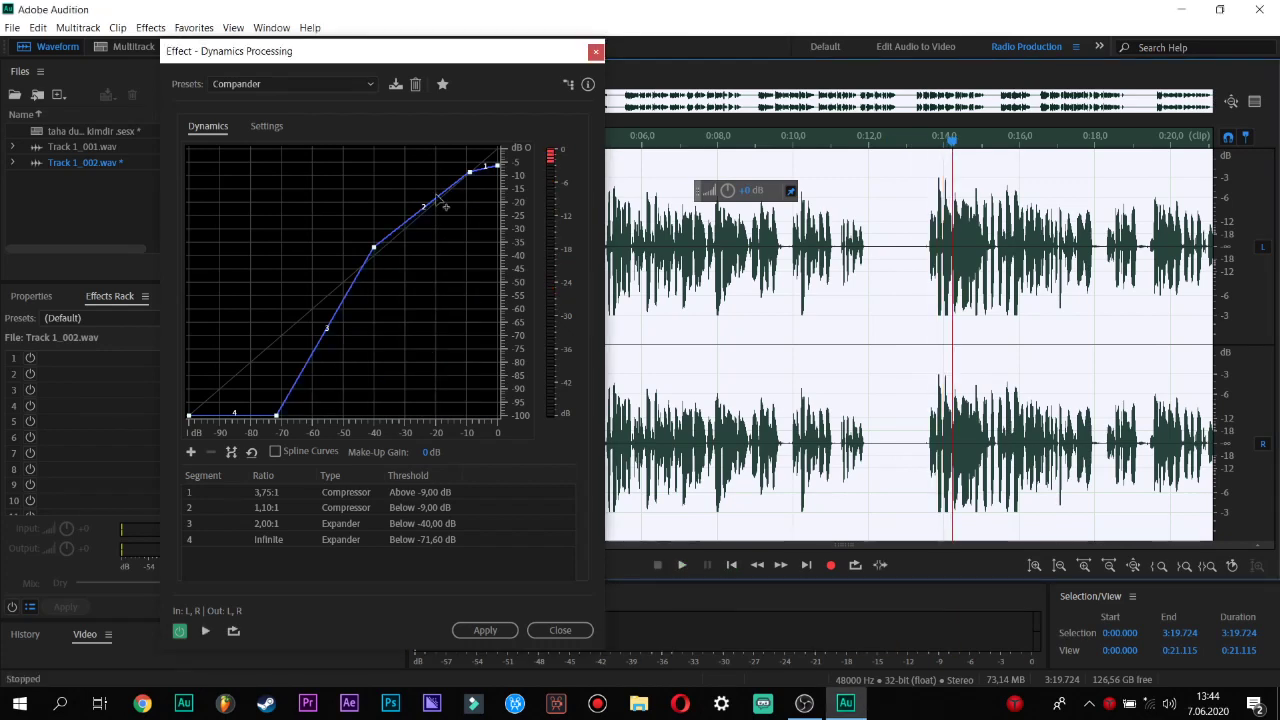
Raise the top segment of the dynamics curve to a ratio of 4.76:1 above -8.92 dB and slightly lower the -40 dB point.
{"action": "left_click_drag", "start_coordinate": [477, 54], "coordinate": [519, 53]}
{"action": "mouse_move", "coordinate": [512, 172]}
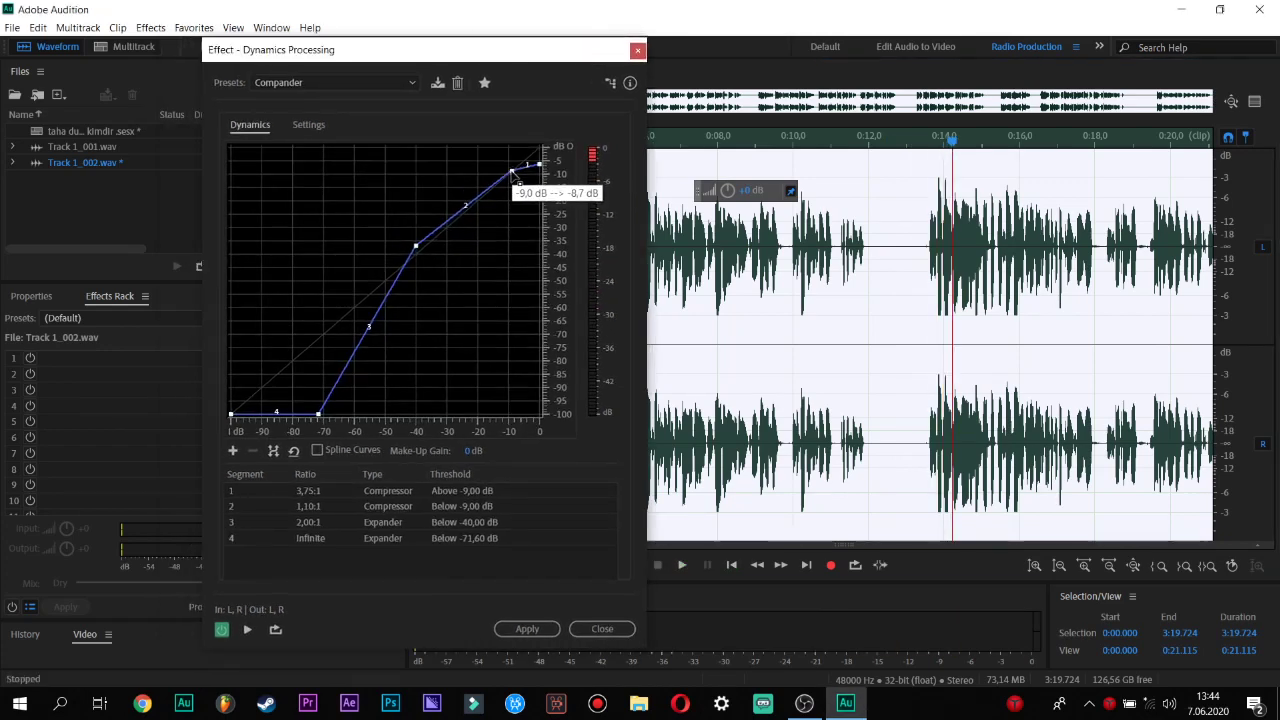
{"action": "left_click_drag", "start_coordinate": [512, 172], "coordinate": [541, 160]}
{"action": "left_click_drag", "start_coordinate": [414, 249], "coordinate": [416, 248]}
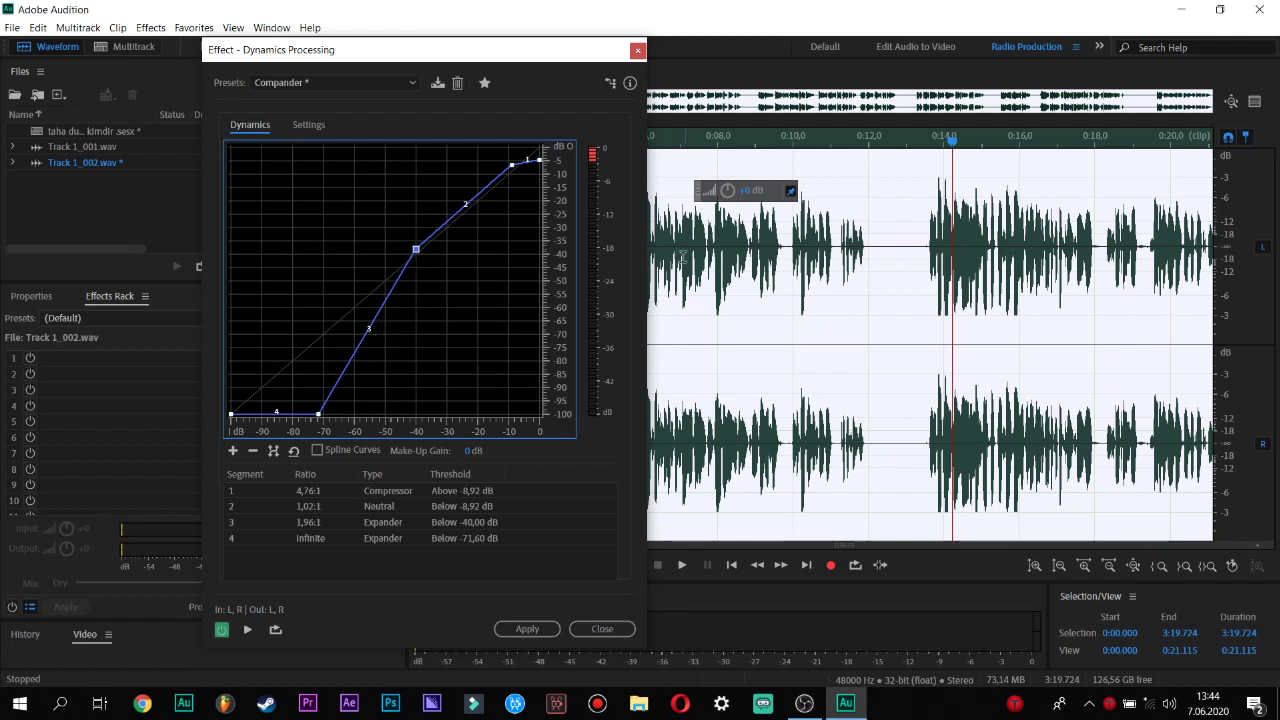
Preview the adjusted dynamics on the second spoken passage from about 0:13.5, and stop playback.
{"action": "left_click", "coordinate": [924, 153]}
{"action": "key", "text": "space"}
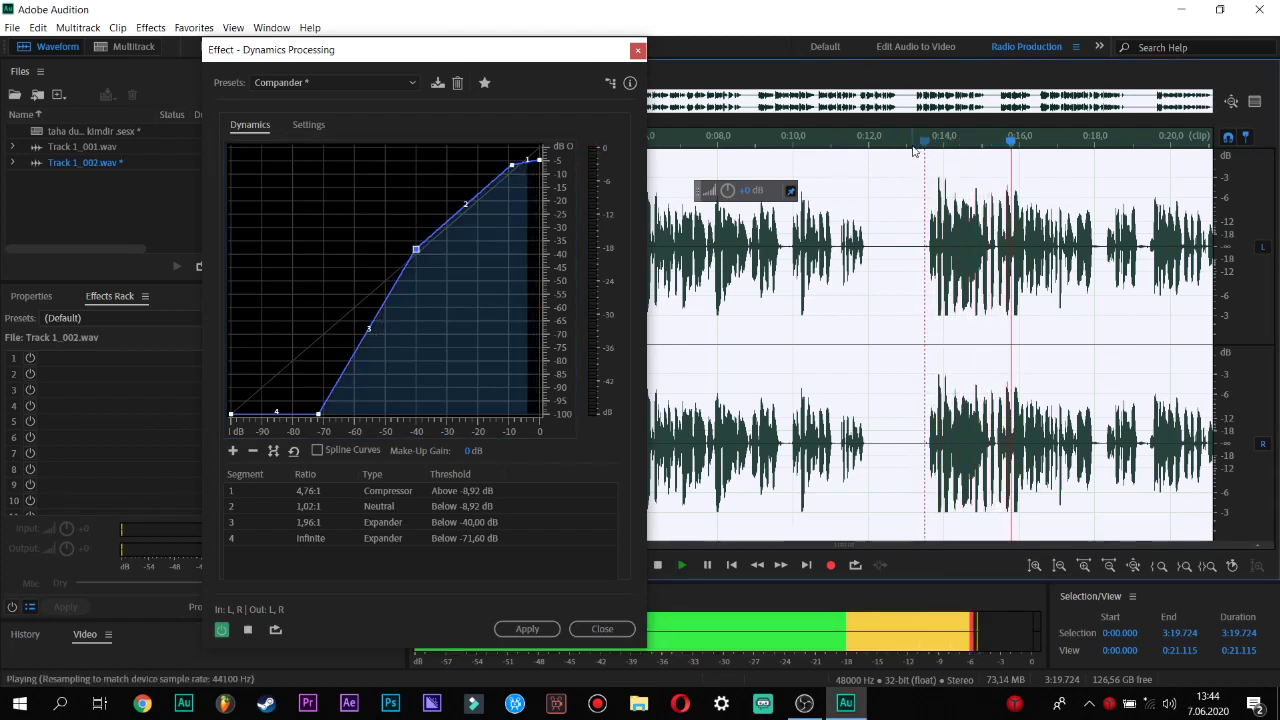
{"action": "key", "text": "space"}
Lower the curve's two upper points to a ratio of 8.65:1 above -8.11 dB while previewing the second passage, and apply the effect.
{"action": "left_click_drag", "start_coordinate": [542, 166], "coordinate": [514, 170]}
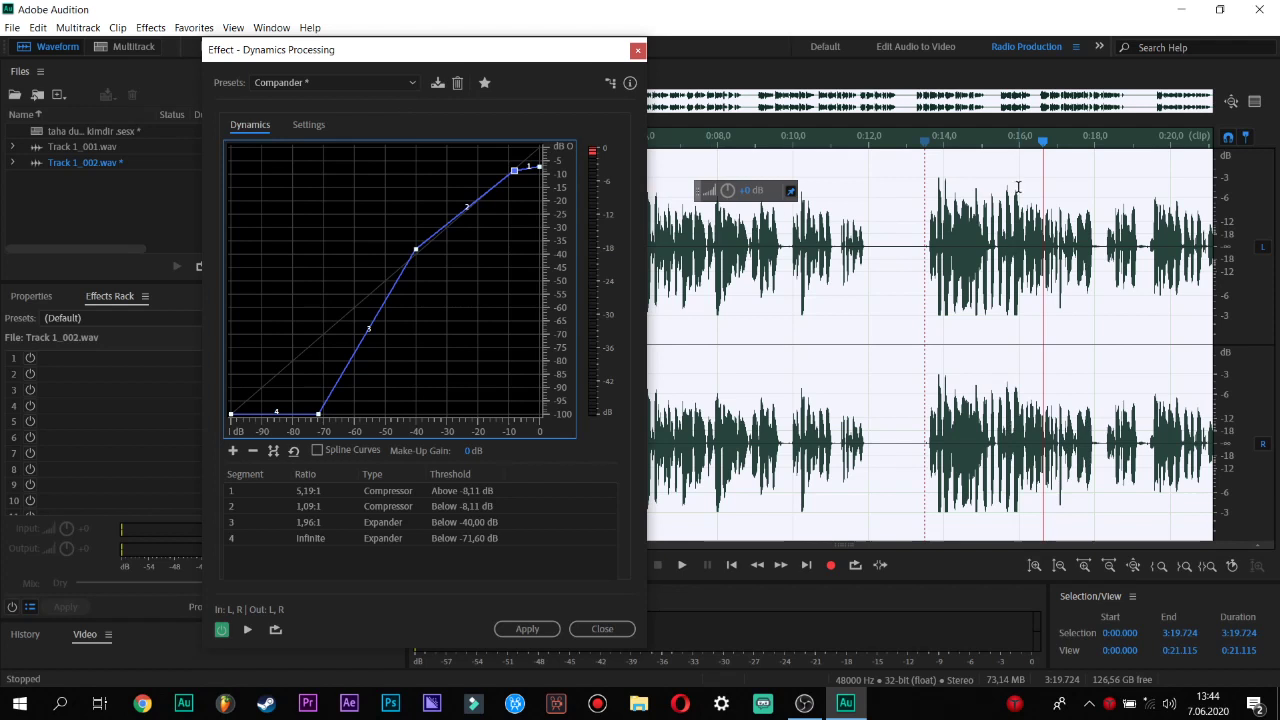
{"action": "left_click", "coordinate": [912, 142]}
{"action": "key", "text": "space"}
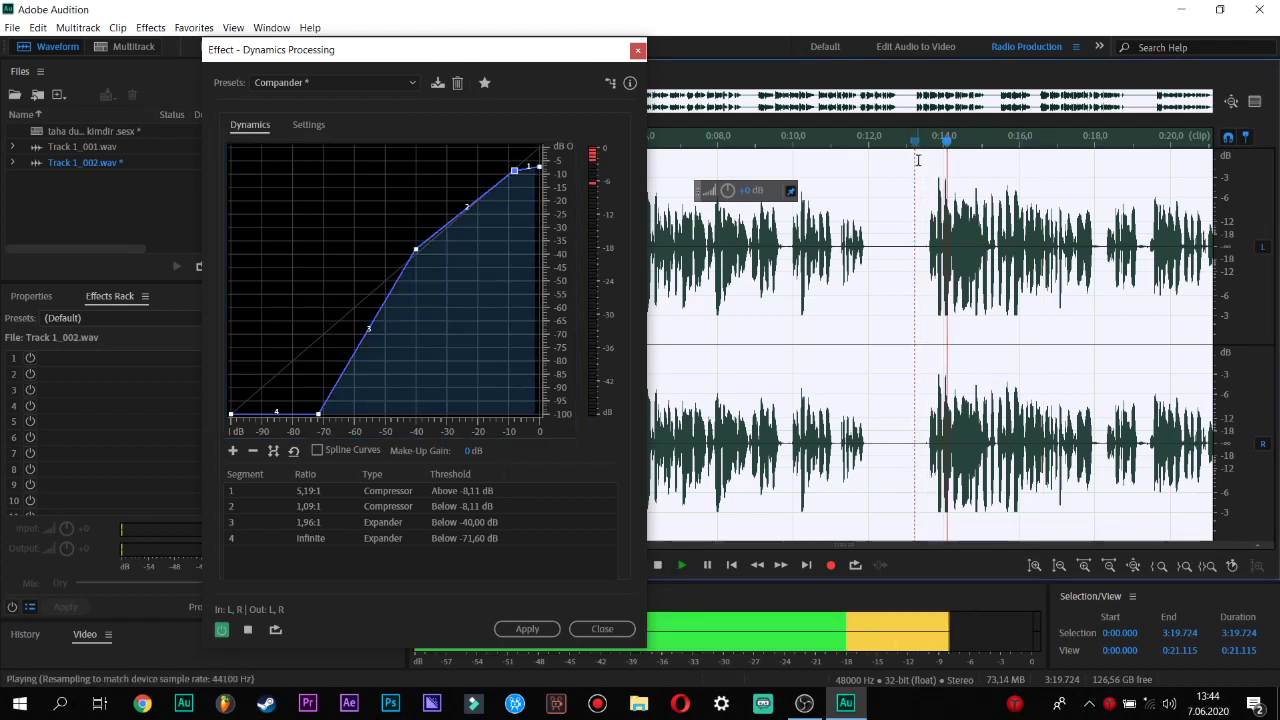
{"action": "left_click_drag", "start_coordinate": [543, 170], "coordinate": [547, 182]}
{"action": "key", "text": "space"}
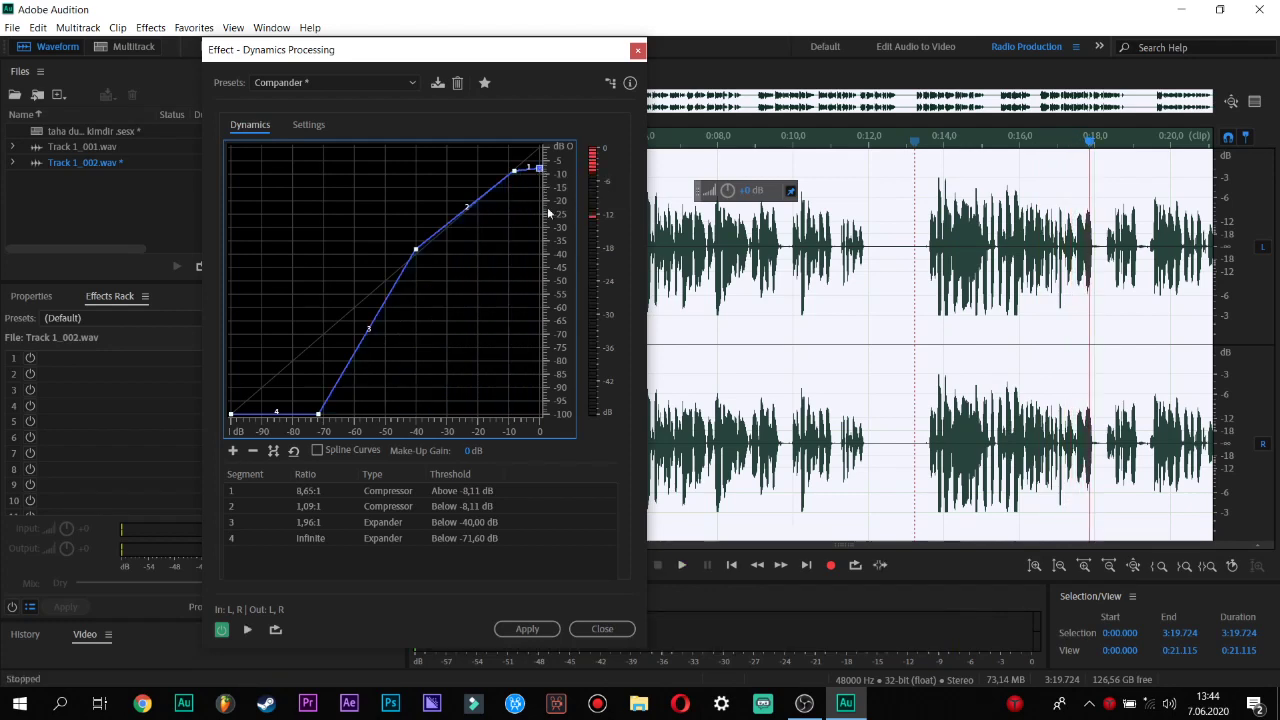
{"action": "left_click", "coordinate": [526, 628]}
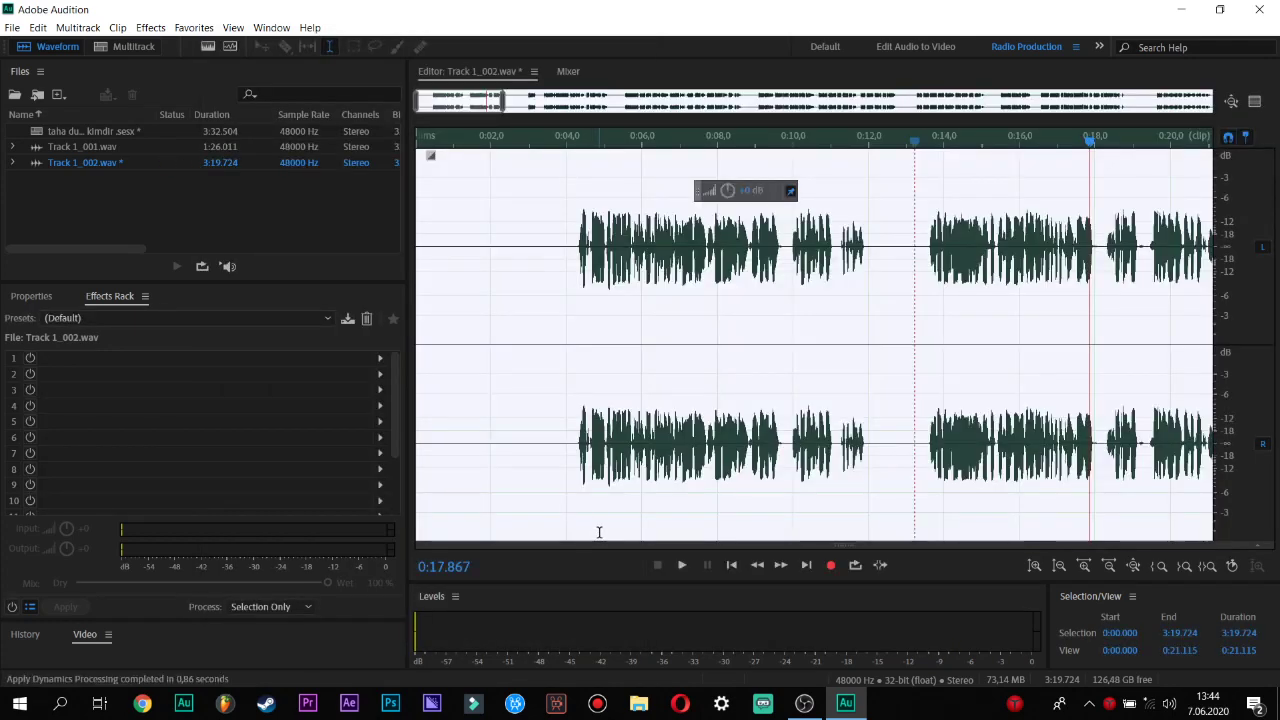
Preview the Hard Limiter with the Limit to -6dB preset from about 0:13.3, and apply it to the whole track.
{"action": "left_click", "coordinate": [150, 27]}
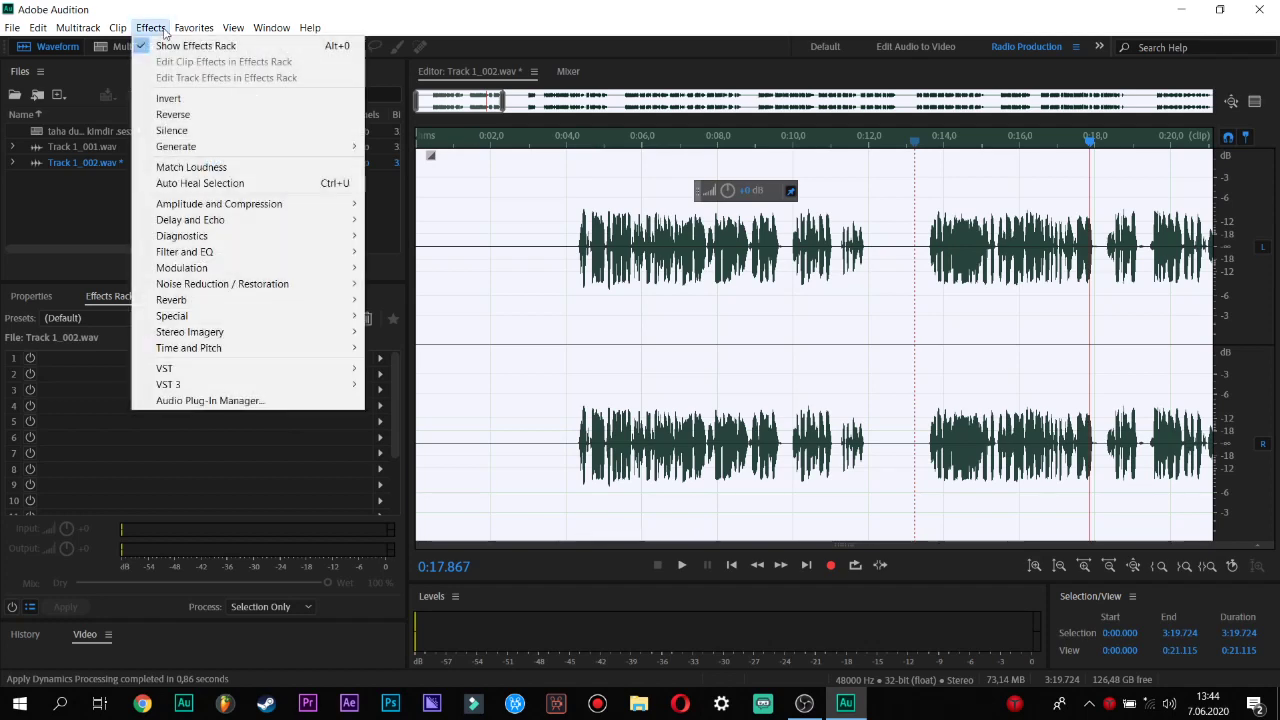
{"action": "mouse_move", "coordinate": [225, 206]}
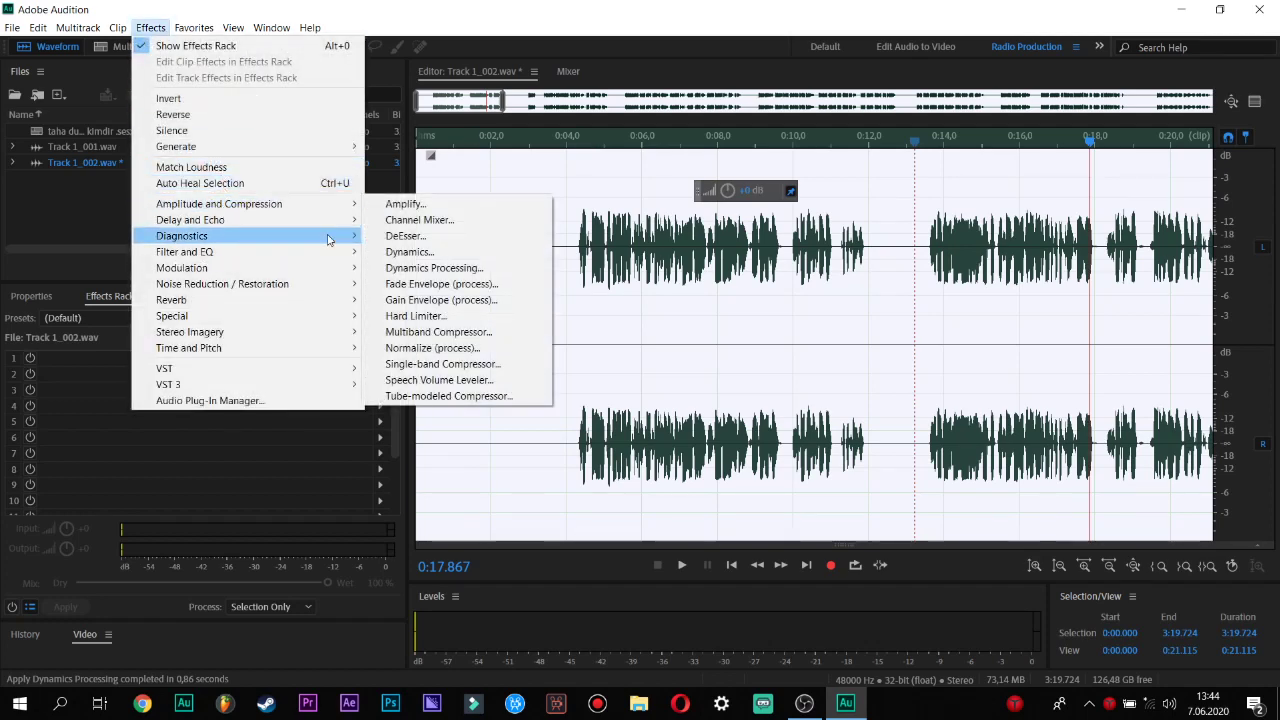
{"action": "left_click", "coordinate": [514, 316]}
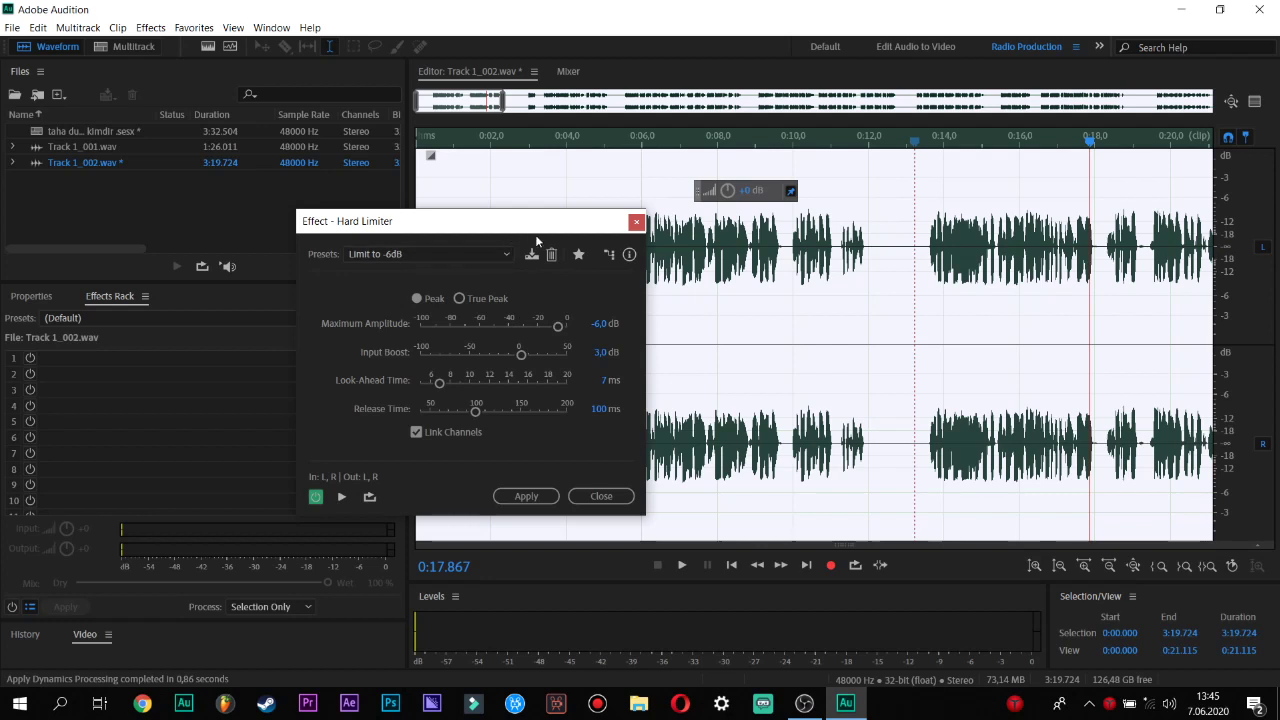
{"action": "left_click_drag", "start_coordinate": [598, 232], "coordinate": [591, 231]}
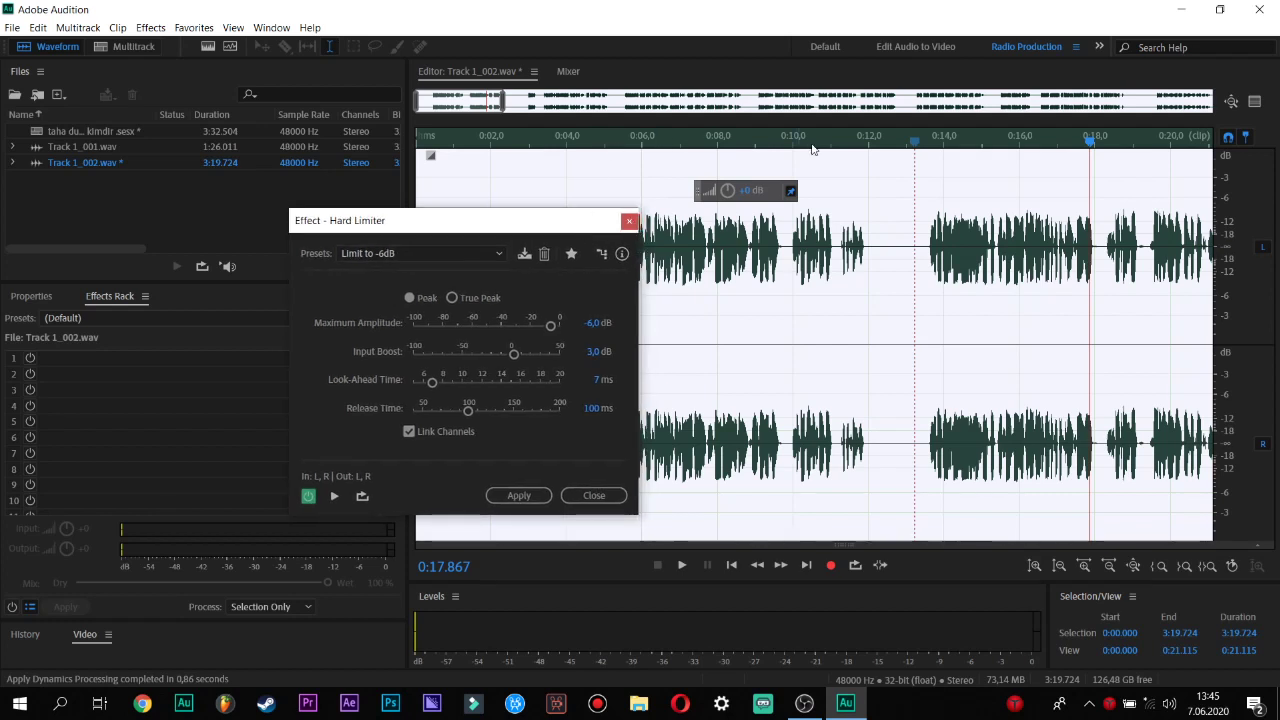
{"action": "left_click", "coordinate": [917, 145]}
{"action": "key", "text": "space"}
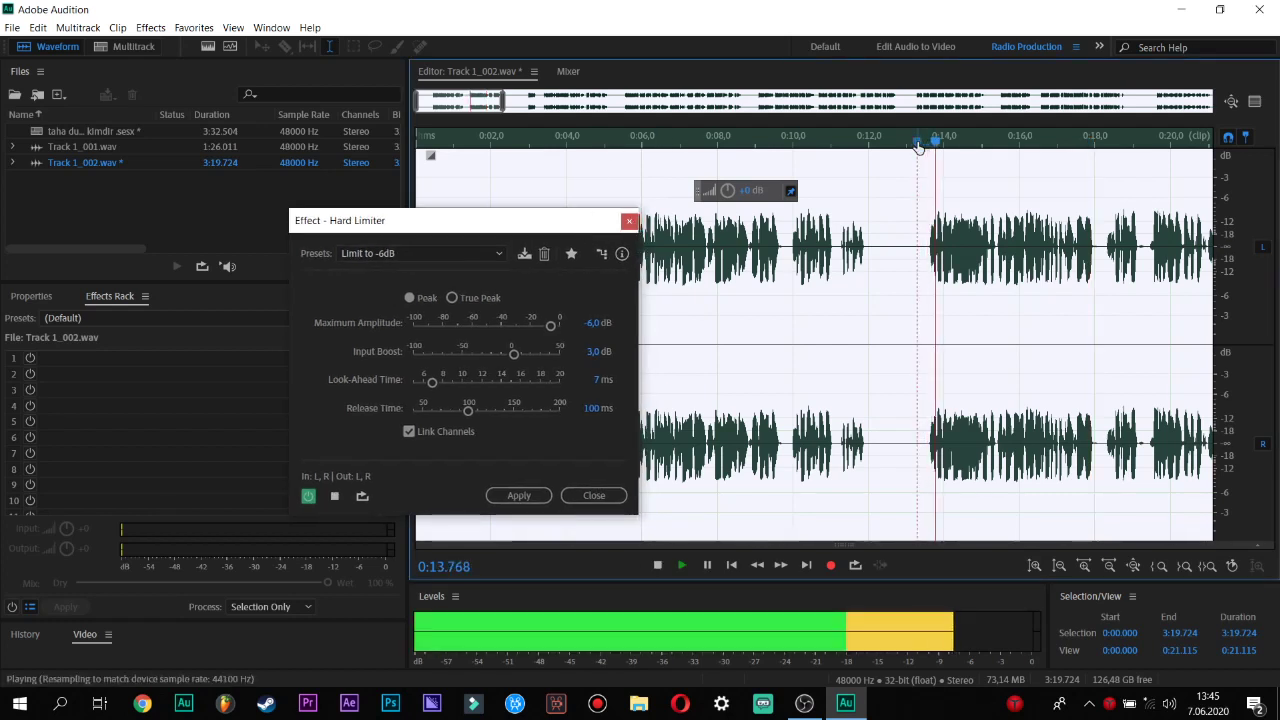
{"action": "left_click", "coordinate": [541, 496]}
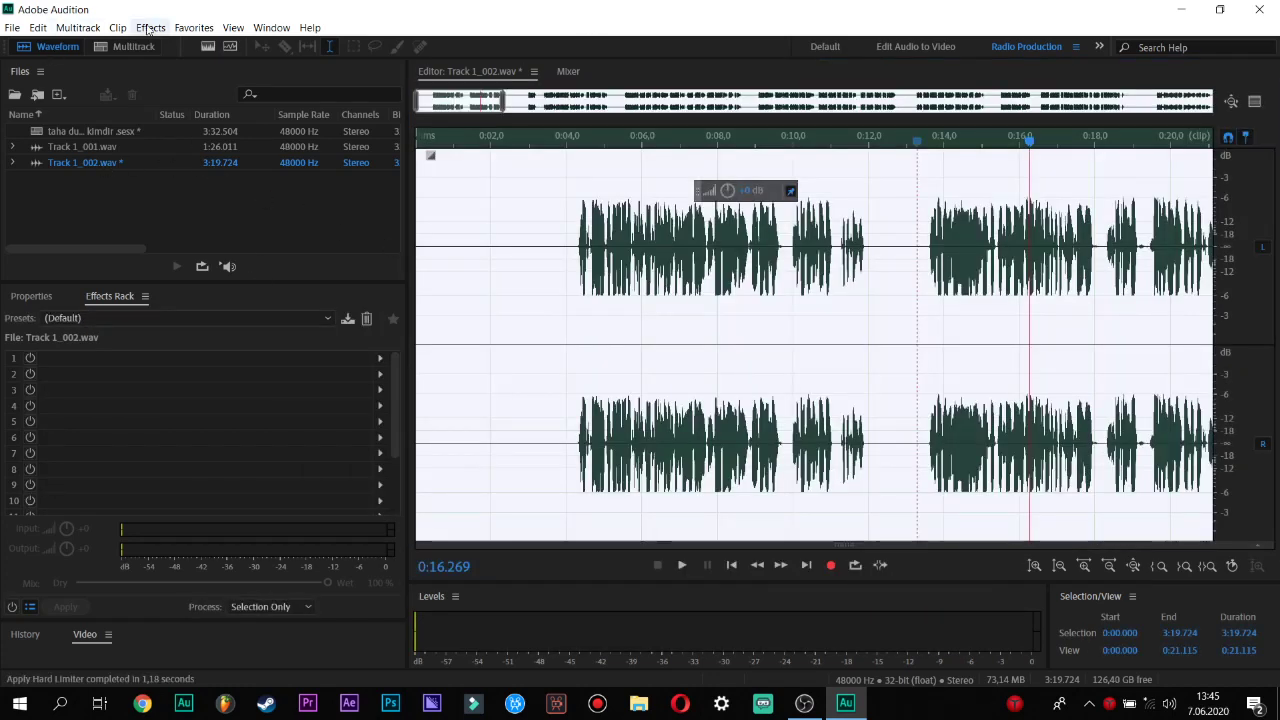
Open the Multiband Compressor for the track and load its Classical Master preset.
{"action": "left_click", "coordinate": [150, 27]}
{"action": "mouse_move", "coordinate": [250, 205]}
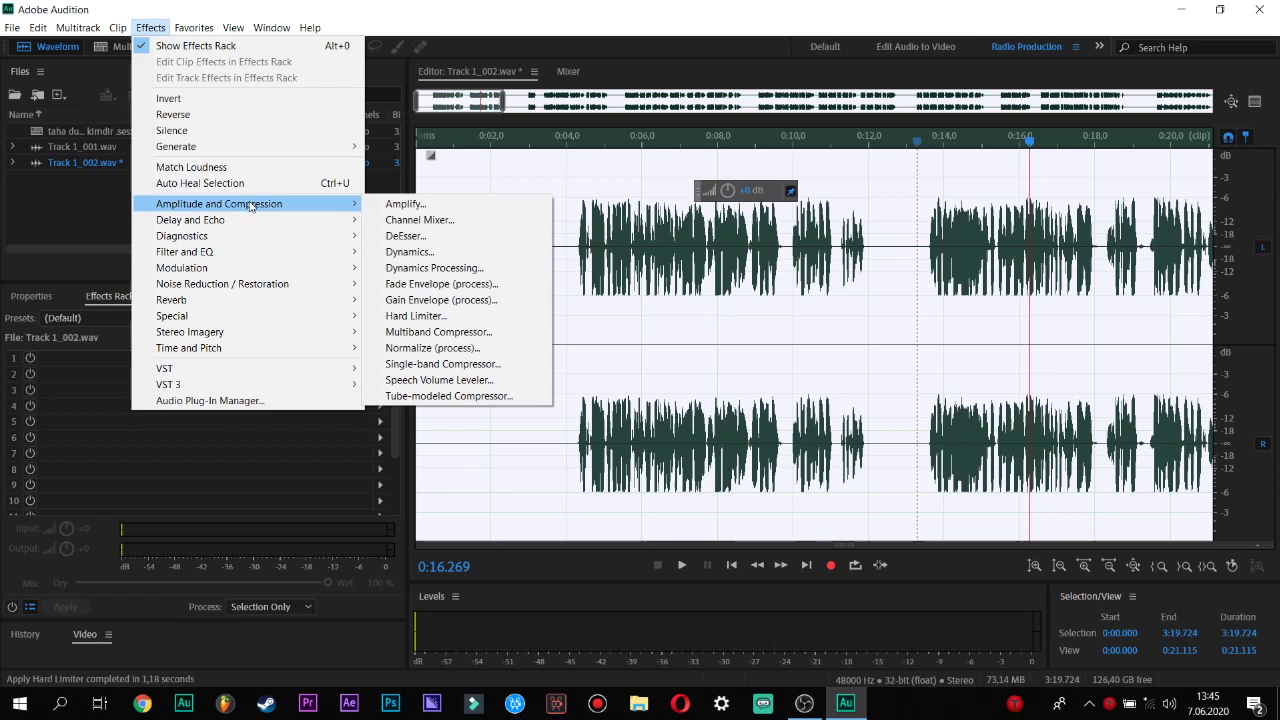
{"action": "left_click", "coordinate": [477, 340]}
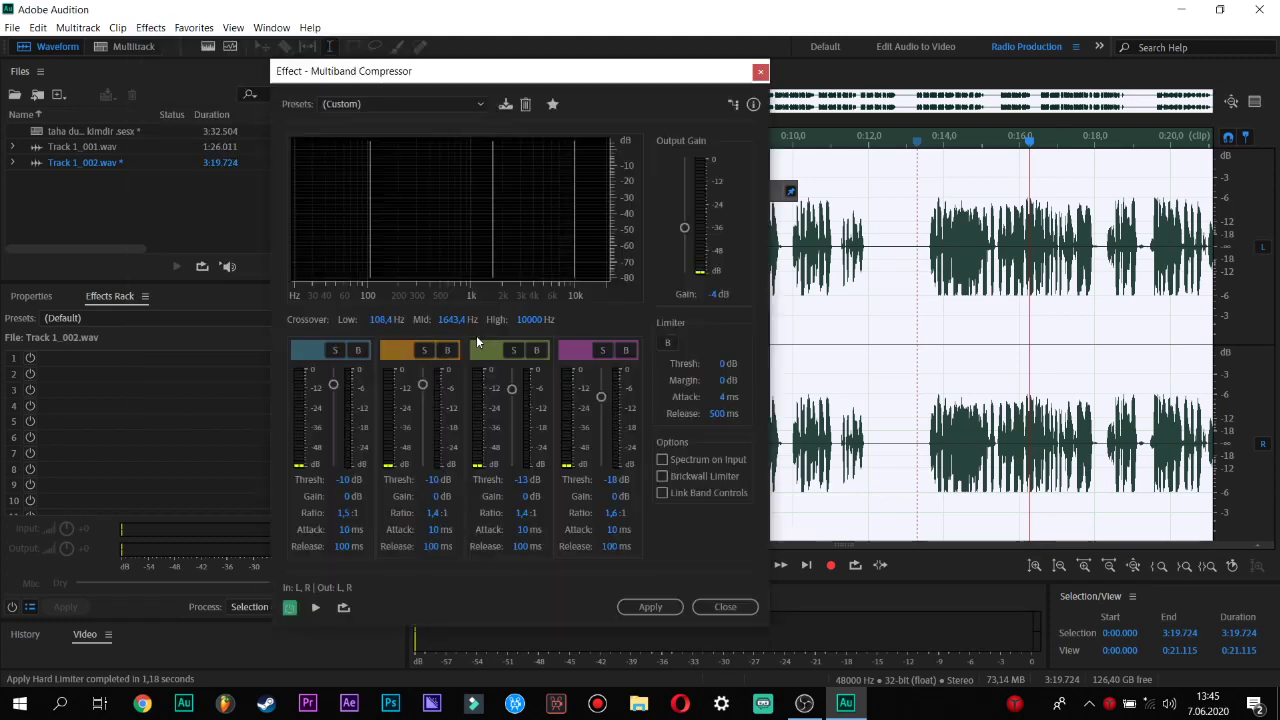
{"action": "left_click", "coordinate": [412, 104]}
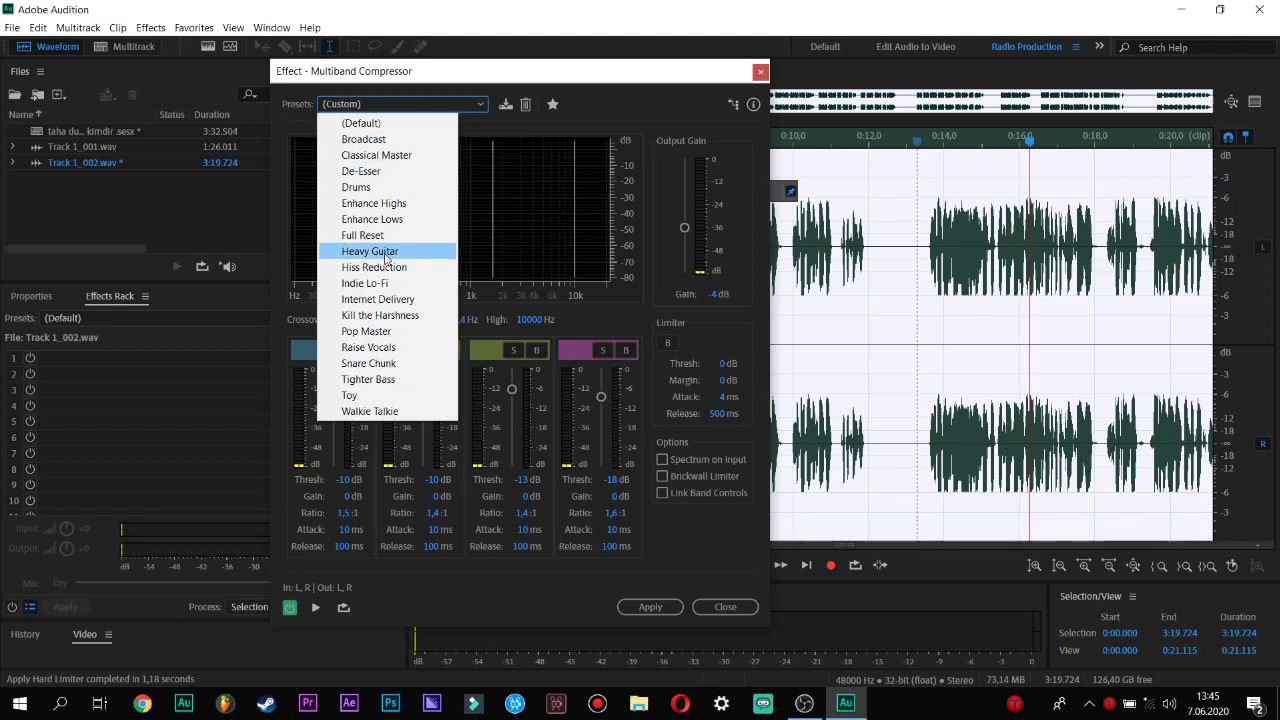
{"action": "left_click", "coordinate": [405, 160]}
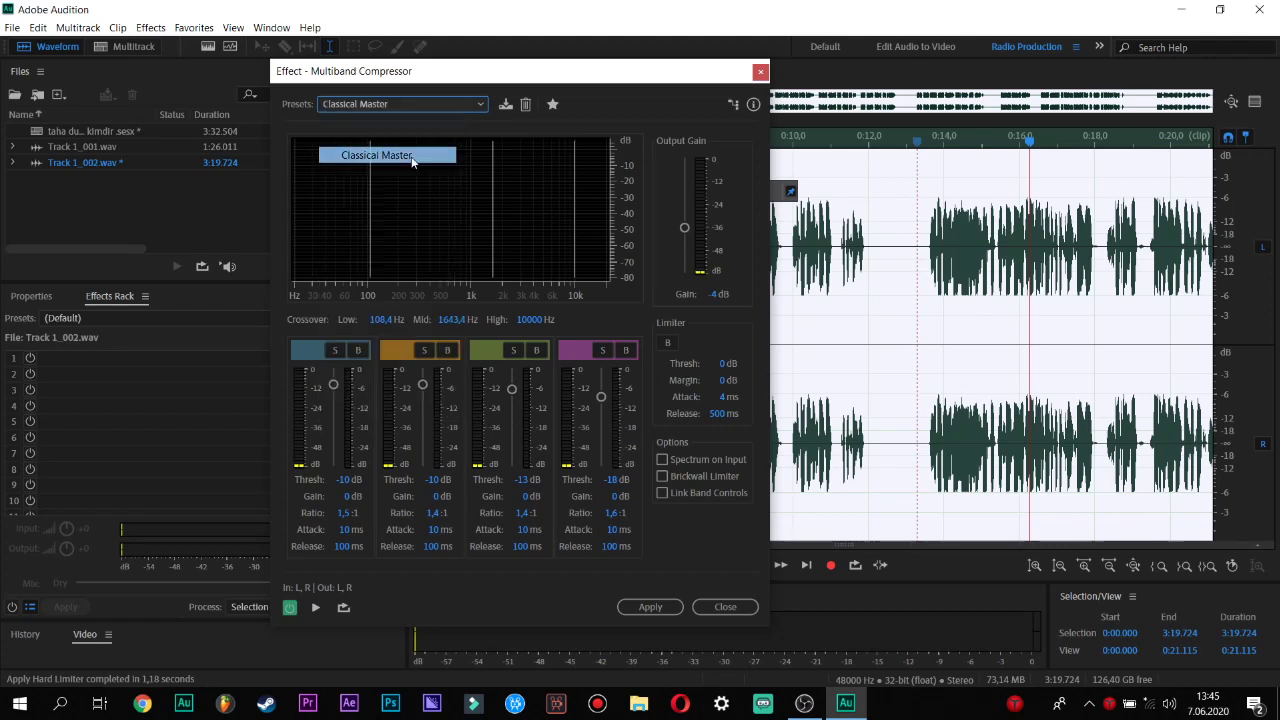
Preview the Classical Master compression on the second spoken passage from about 0:13, and stop playback.
{"action": "left_click_drag", "start_coordinate": [635, 71], "coordinate": [572, 71]}
{"action": "left_click", "coordinate": [906, 140]}
{"action": "key", "text": "space"}
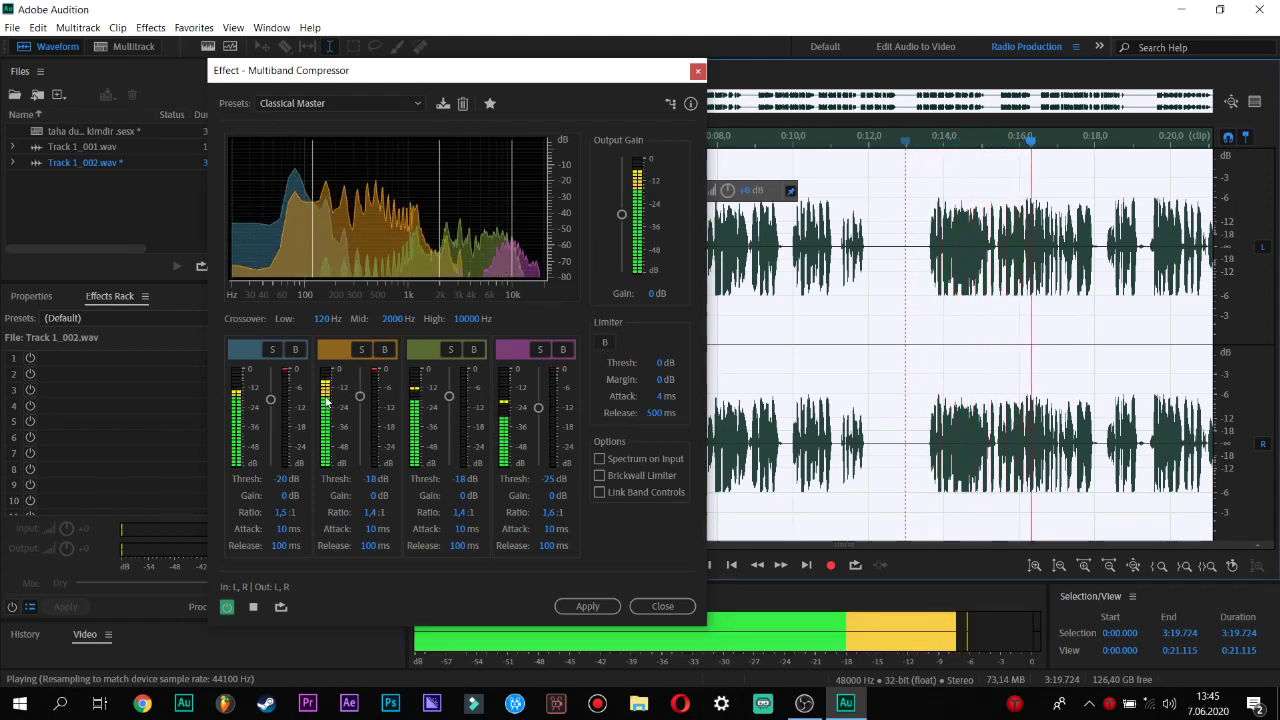
{"action": "key", "text": "space"}
Set the compressor's four band thresholds to -13, -21, -23 and -18 dB while previewing, and apply the effect.
{"action": "left_click_drag", "start_coordinate": [275, 401], "coordinate": [275, 395]}
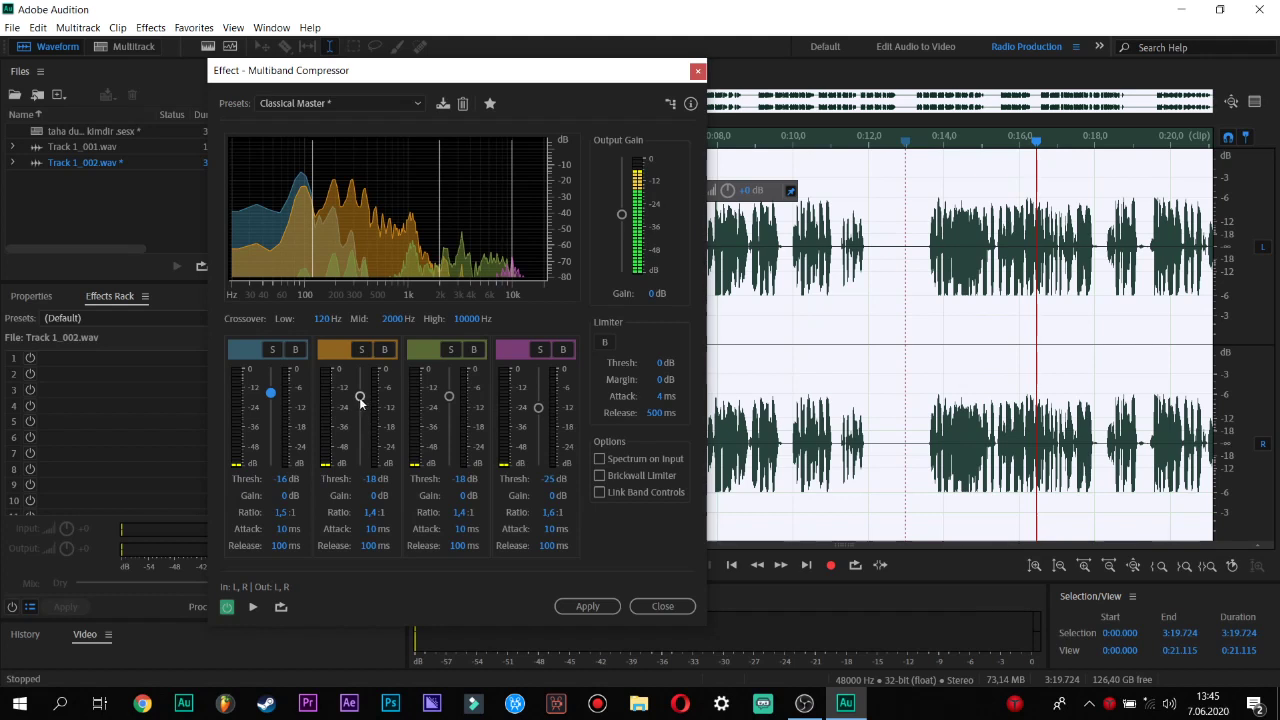
{"action": "key", "text": "space"}
{"action": "scroll", "coordinate": [359, 397], "scroll_direction": "up", "scroll_amount": 4}
{"action": "scroll", "coordinate": [446, 406], "scroll_direction": "down", "scroll_amount": 5}
{"action": "scroll", "coordinate": [533, 406], "scroll_direction": "up", "scroll_amount": 7}
{"action": "scroll", "coordinate": [359, 400], "scroll_direction": "down", "scroll_amount": 7}
{"action": "left_click_drag", "start_coordinate": [277, 400], "coordinate": [275, 394]}
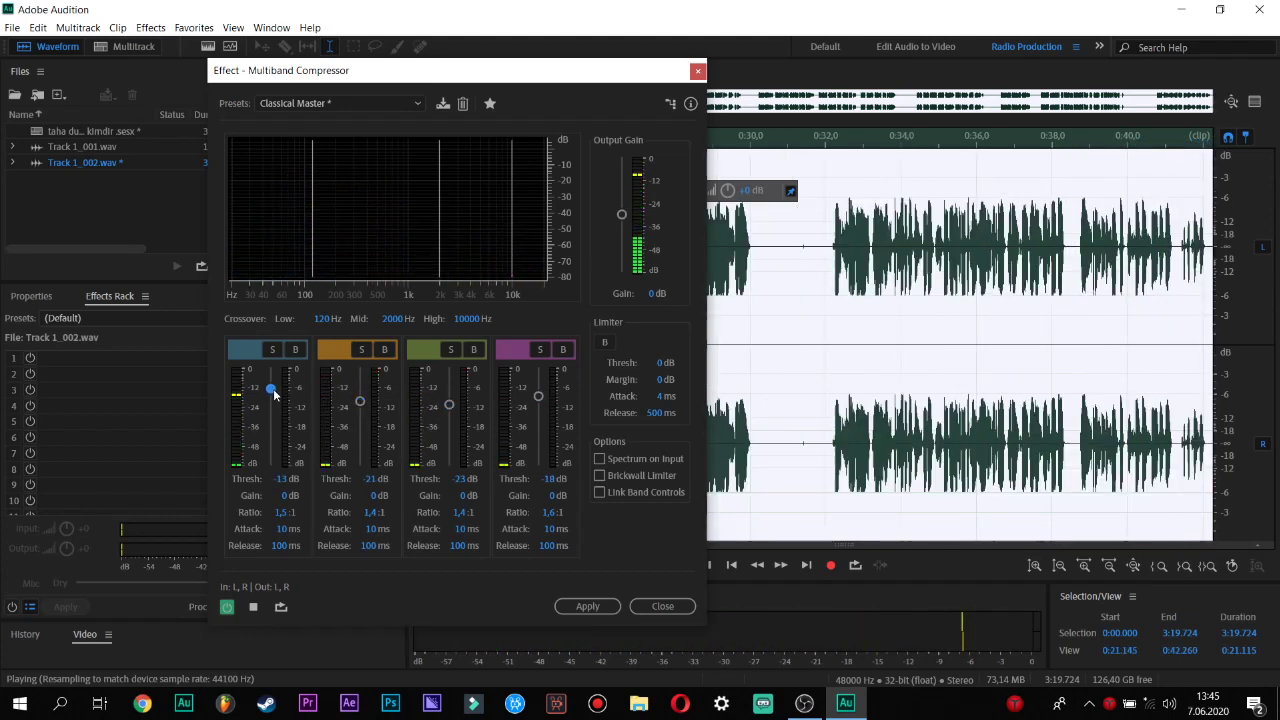
{"action": "left_click", "coordinate": [819, 143]}
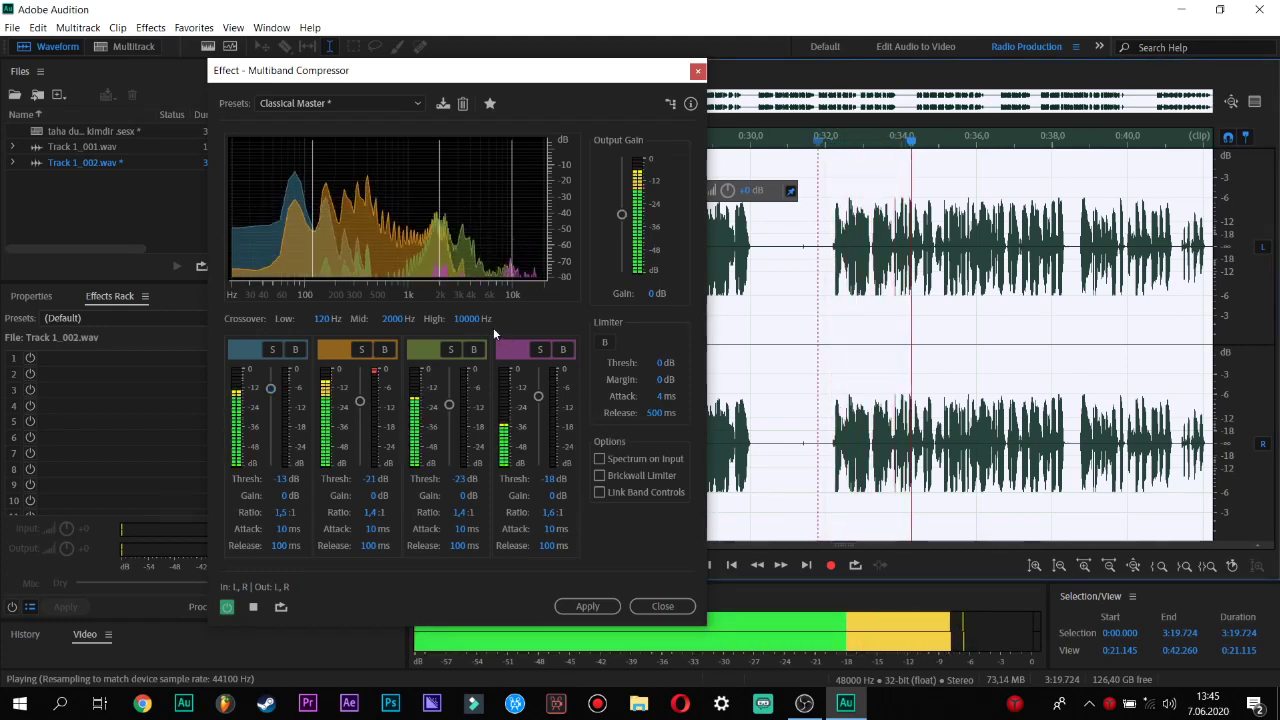
{"action": "left_click", "coordinate": [587, 606]}
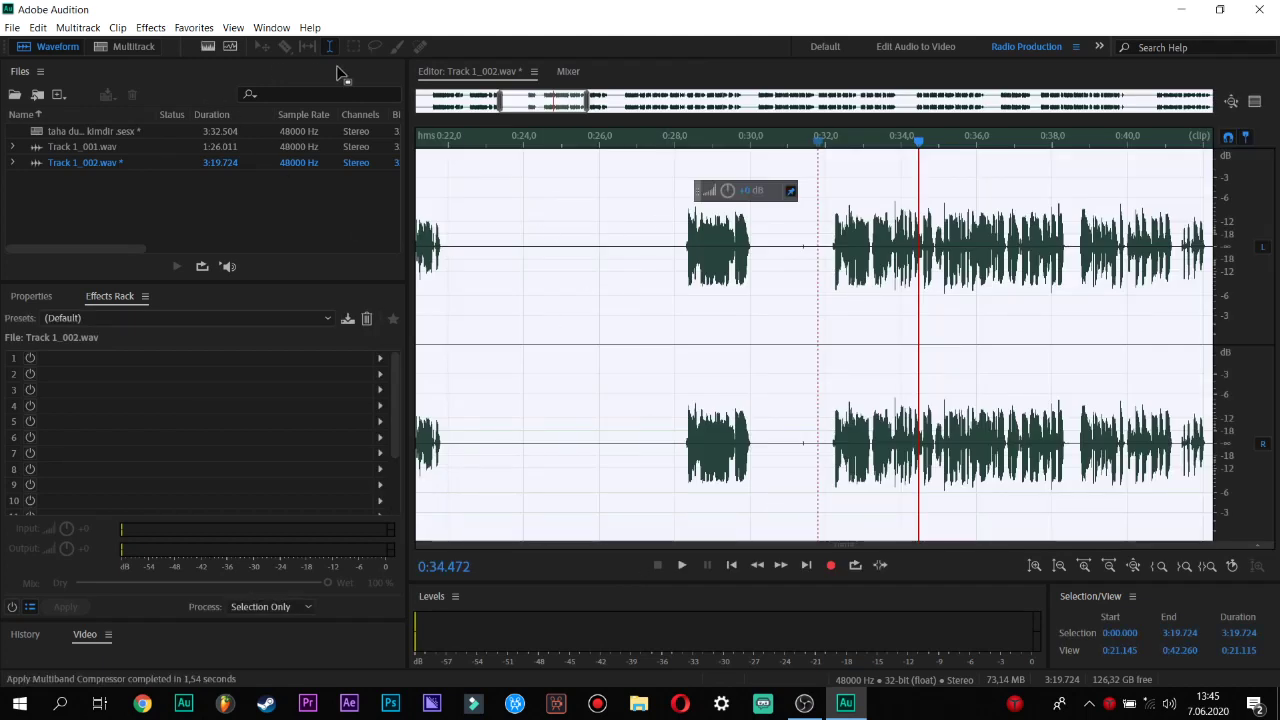
Apply the FFT Filter with the Kill The Mic Rumble preset to the track.
{"action": "left_click", "coordinate": [150, 27]}
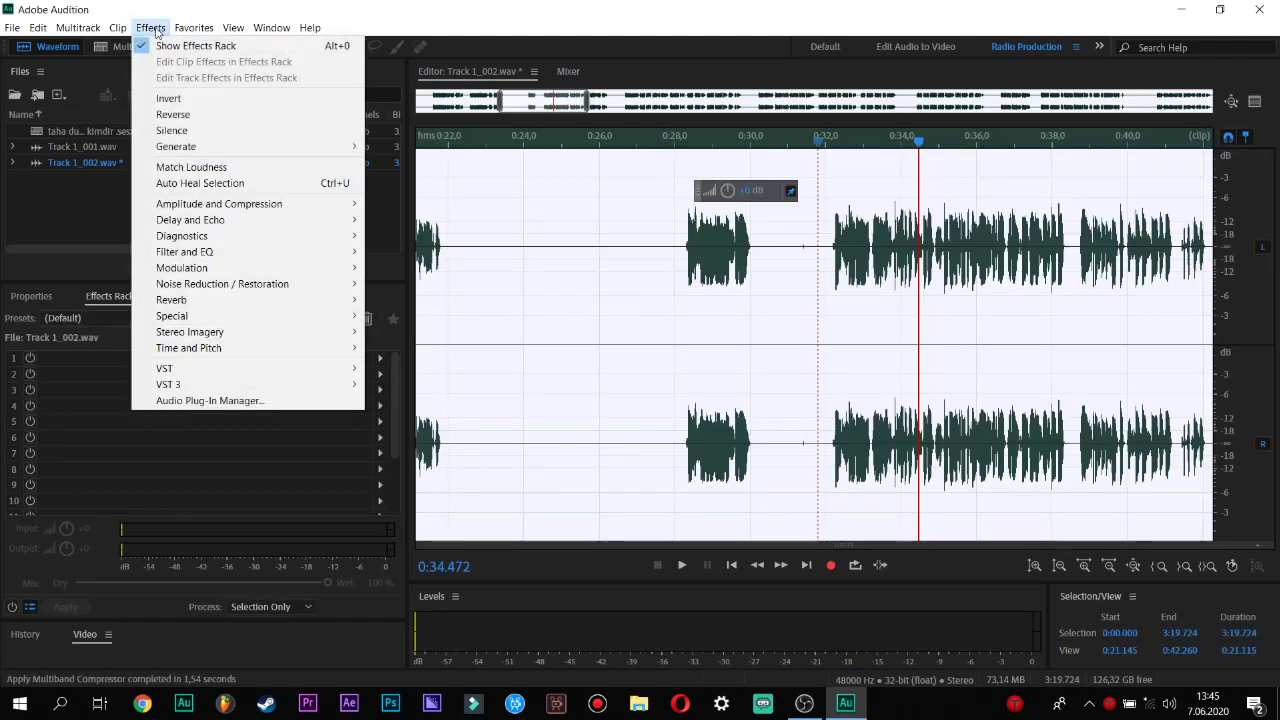
{"action": "mouse_move", "coordinate": [242, 207]}
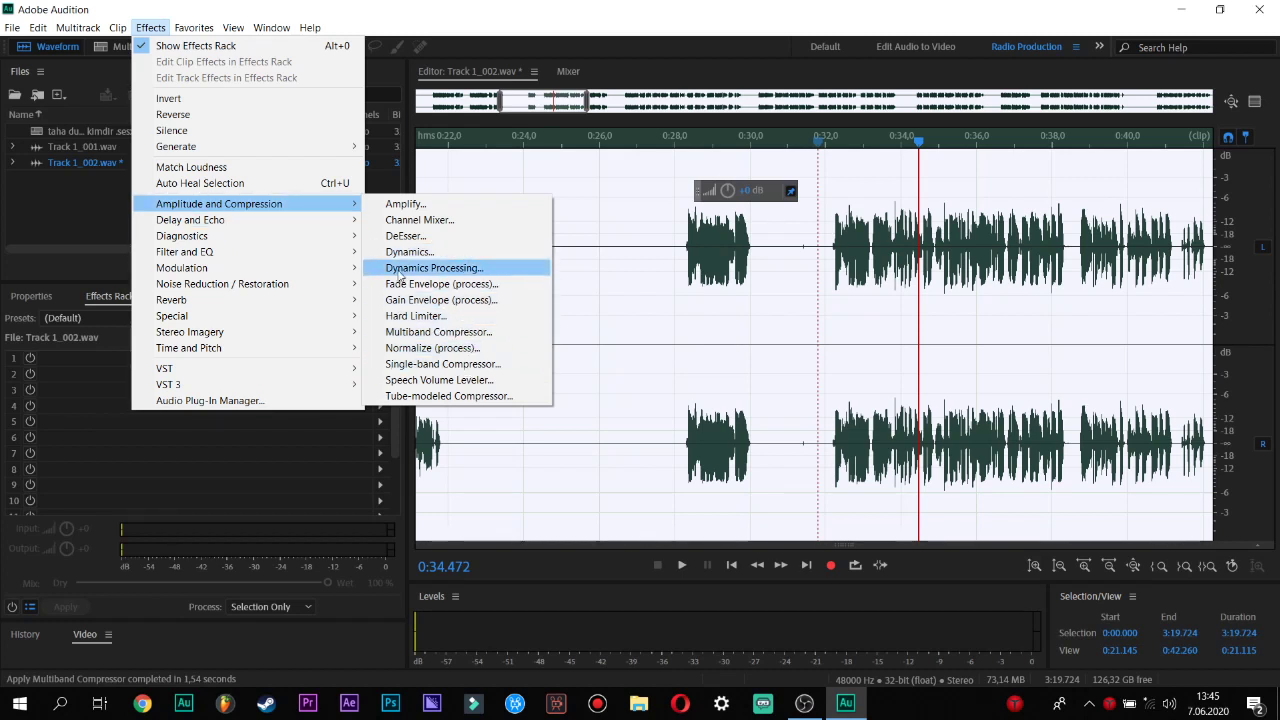
{"action": "mouse_move", "coordinate": [281, 256]}
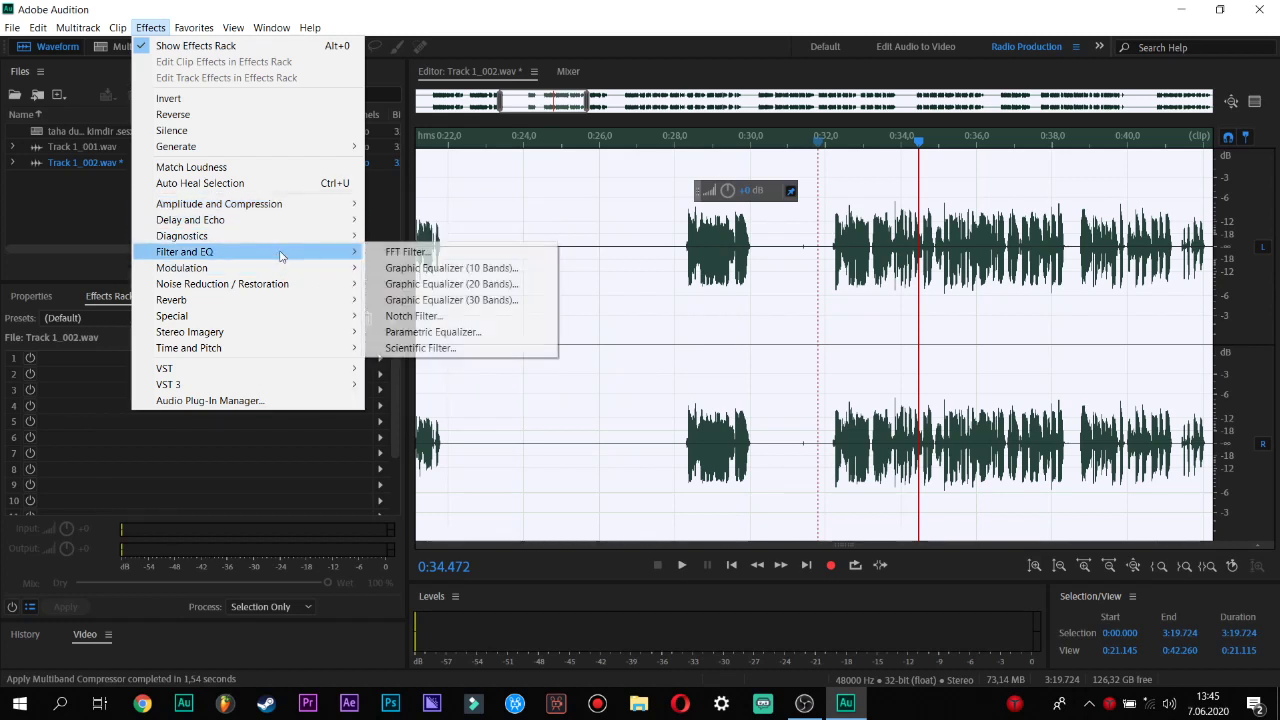
{"action": "left_click", "coordinate": [405, 252]}
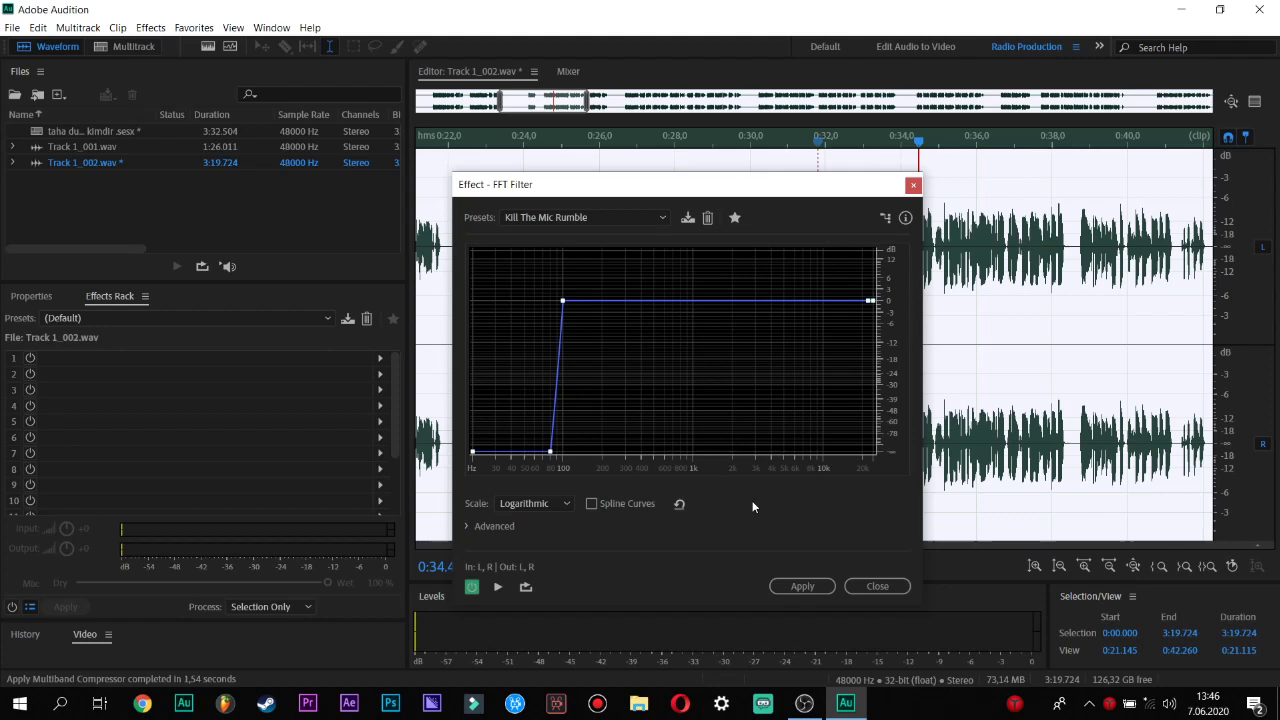
{"action": "left_click", "coordinate": [784, 584]}
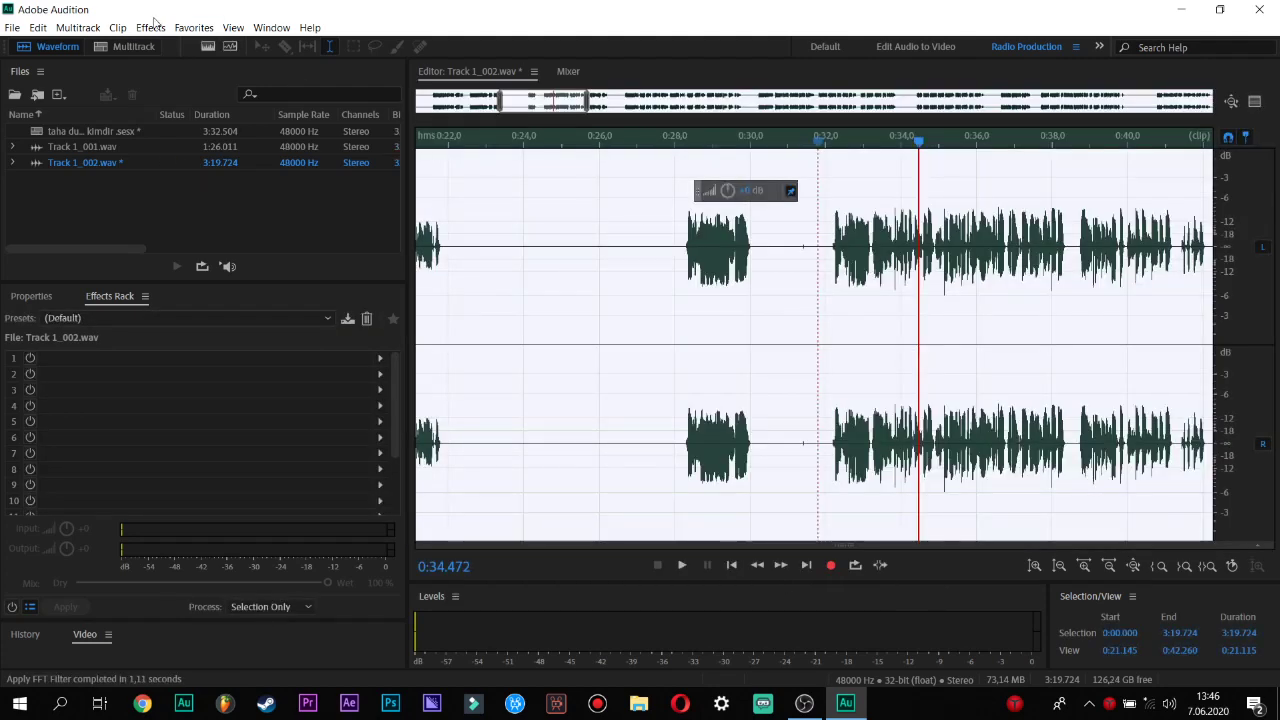
Apply the Mastering effect with the saved podcasttt preset to the track.
{"action": "left_click", "coordinate": [160, 27]}
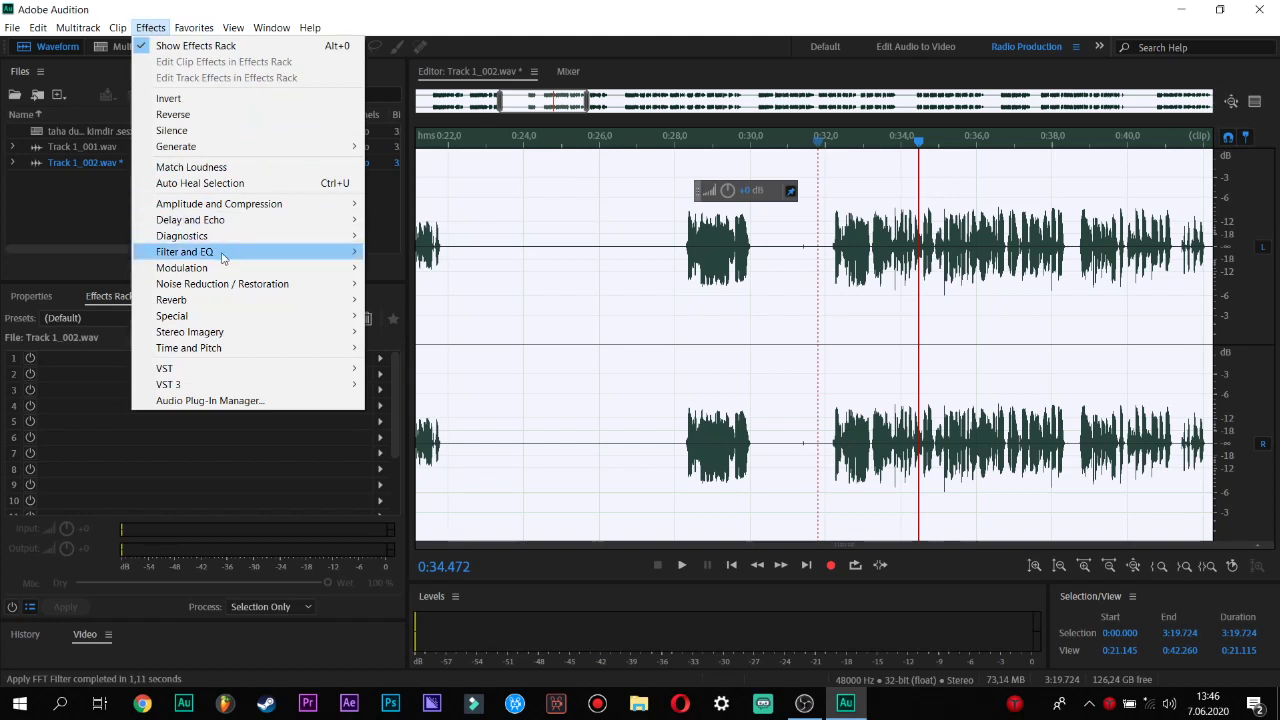
{"action": "mouse_move", "coordinate": [227, 254]}
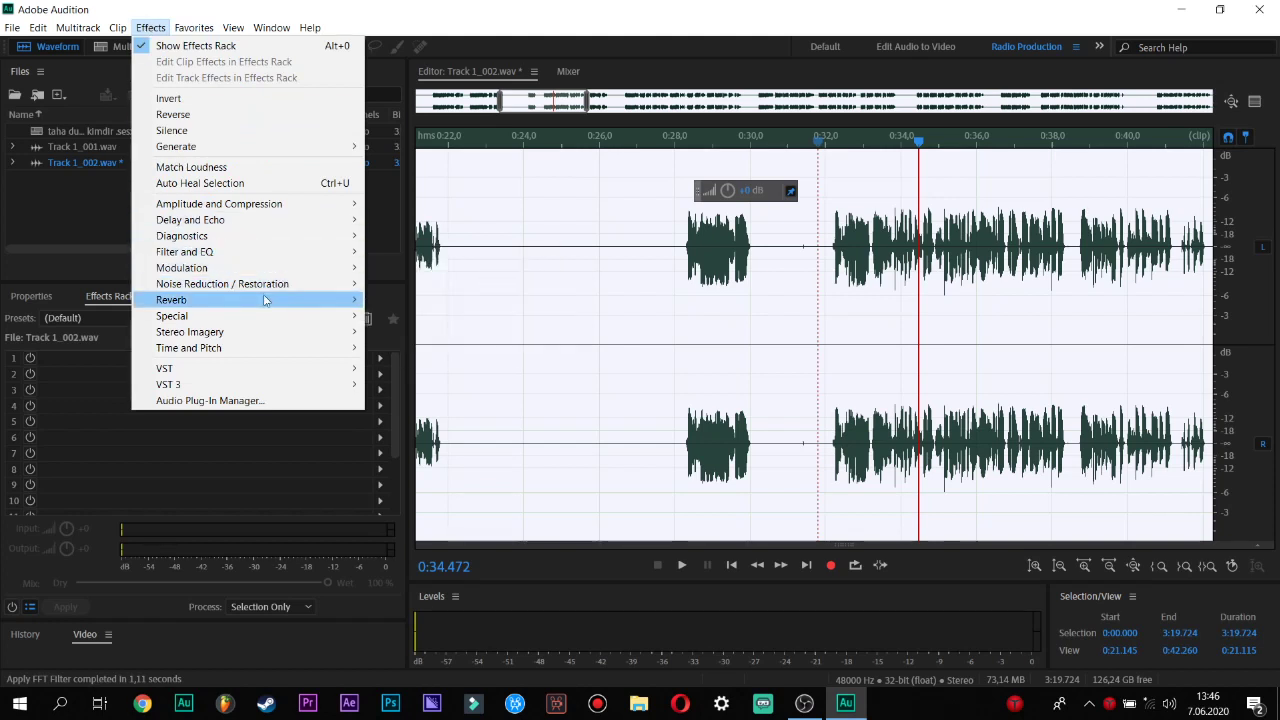
{"action": "mouse_move", "coordinate": [263, 314]}
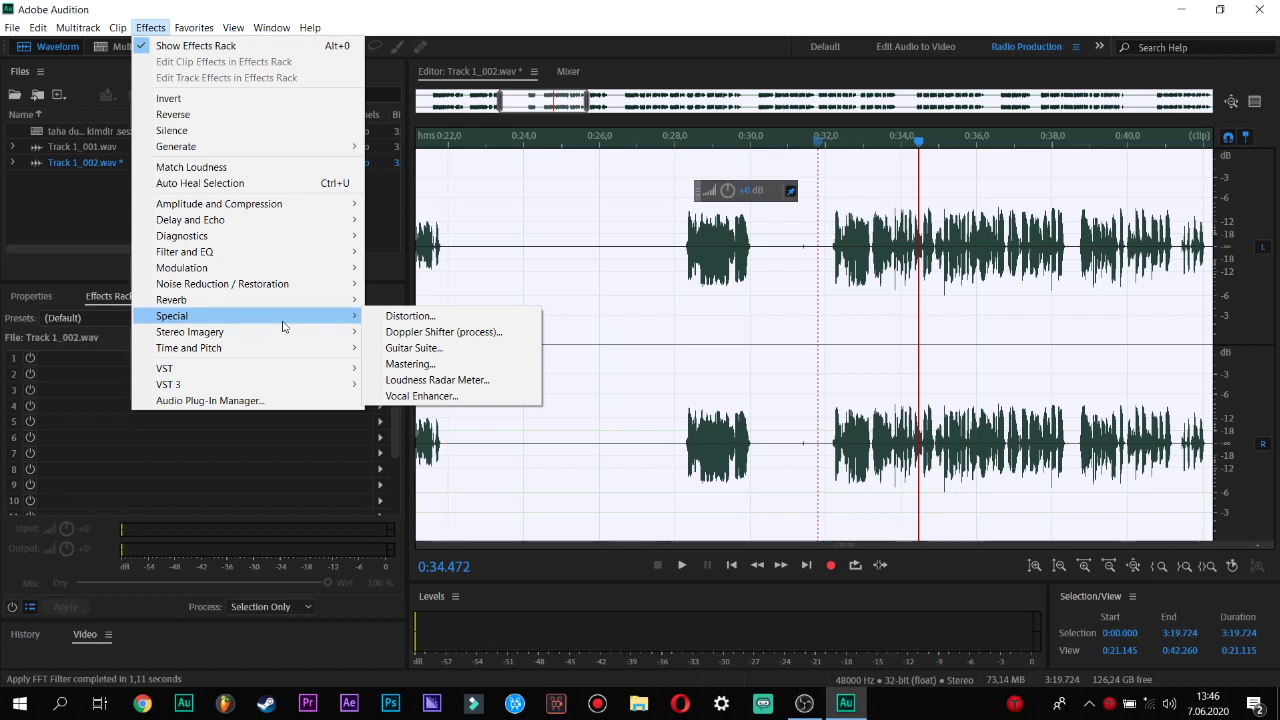
{"action": "left_click", "coordinate": [433, 368]}
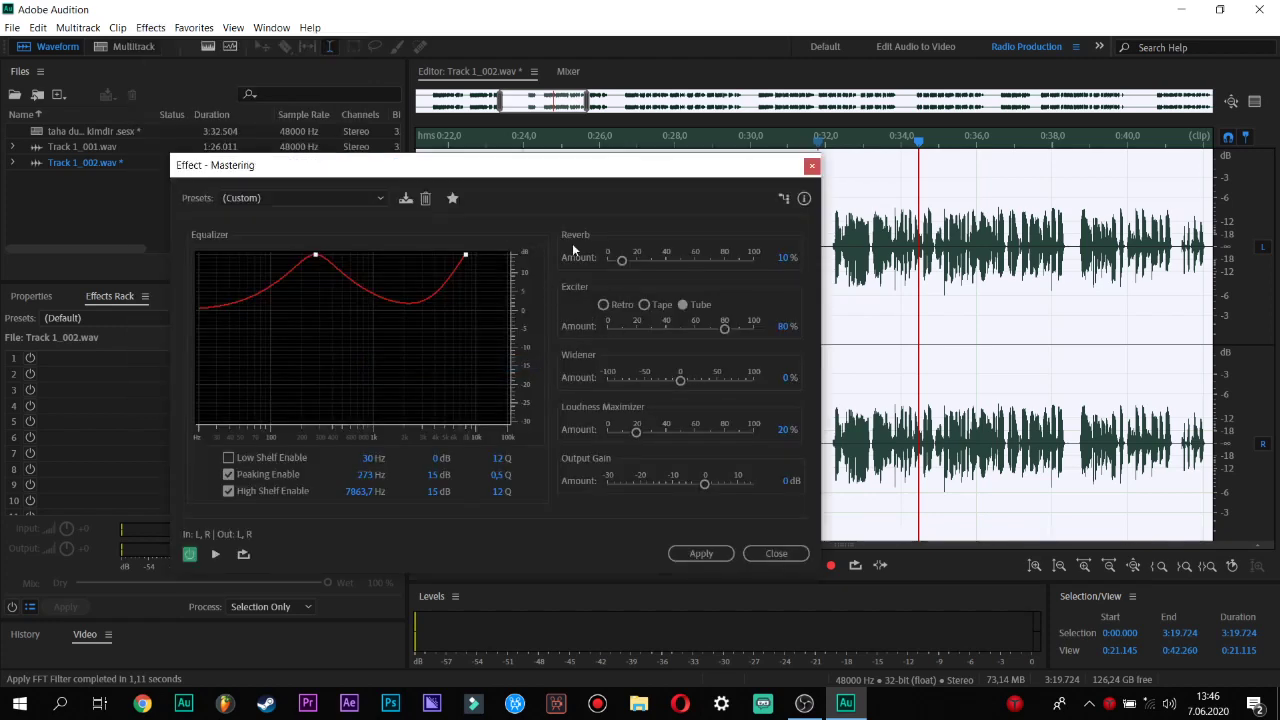
{"action": "left_click", "coordinate": [354, 200]}
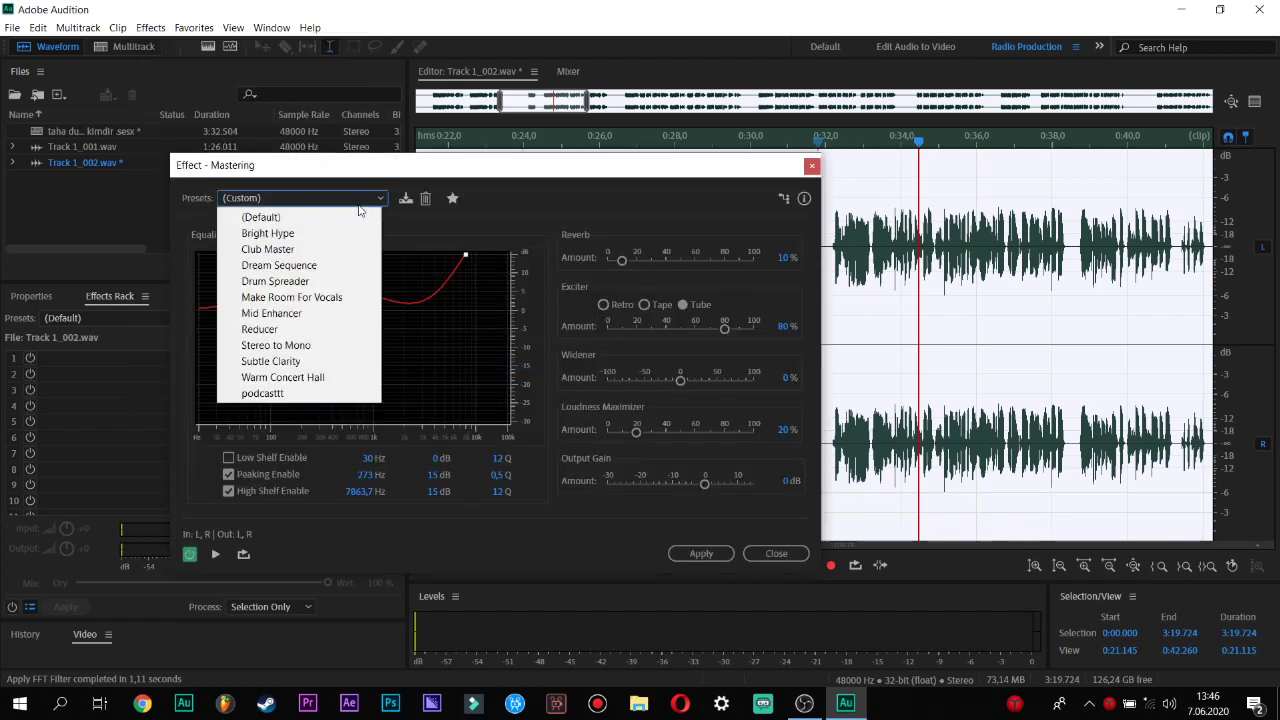
{"action": "left_click", "coordinate": [291, 395]}
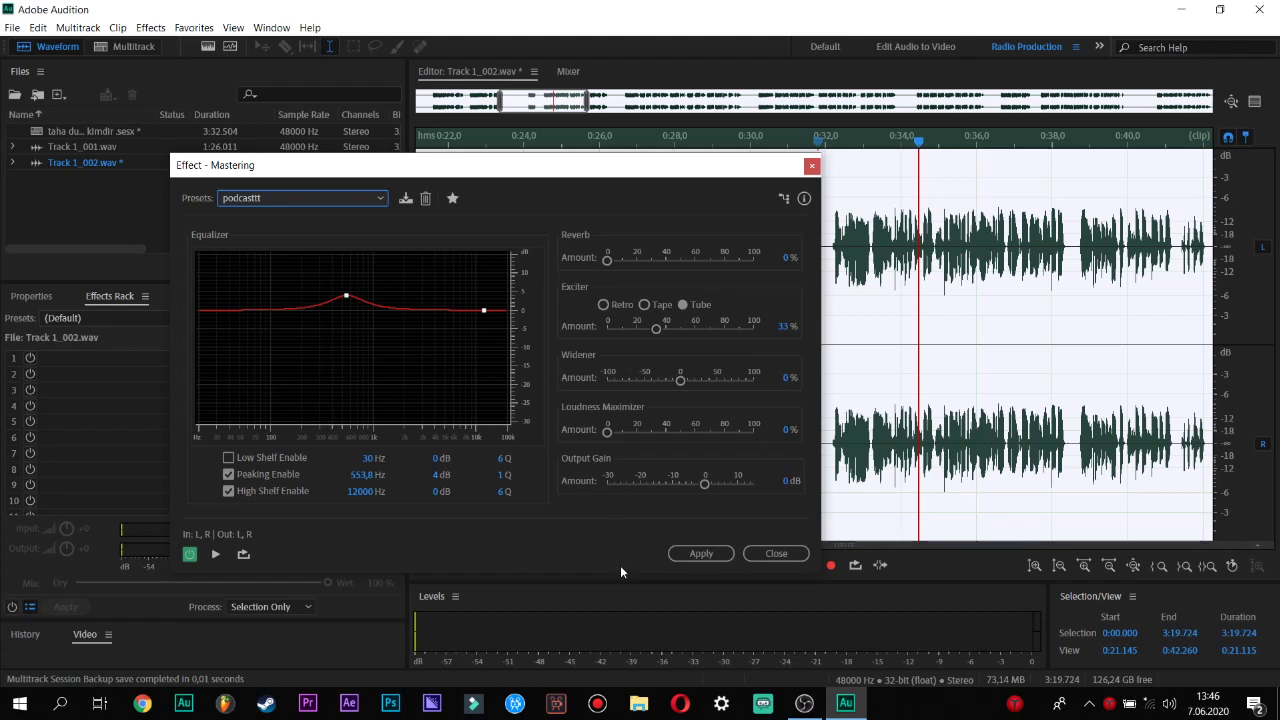
{"action": "left_click", "coordinate": [701, 554]}
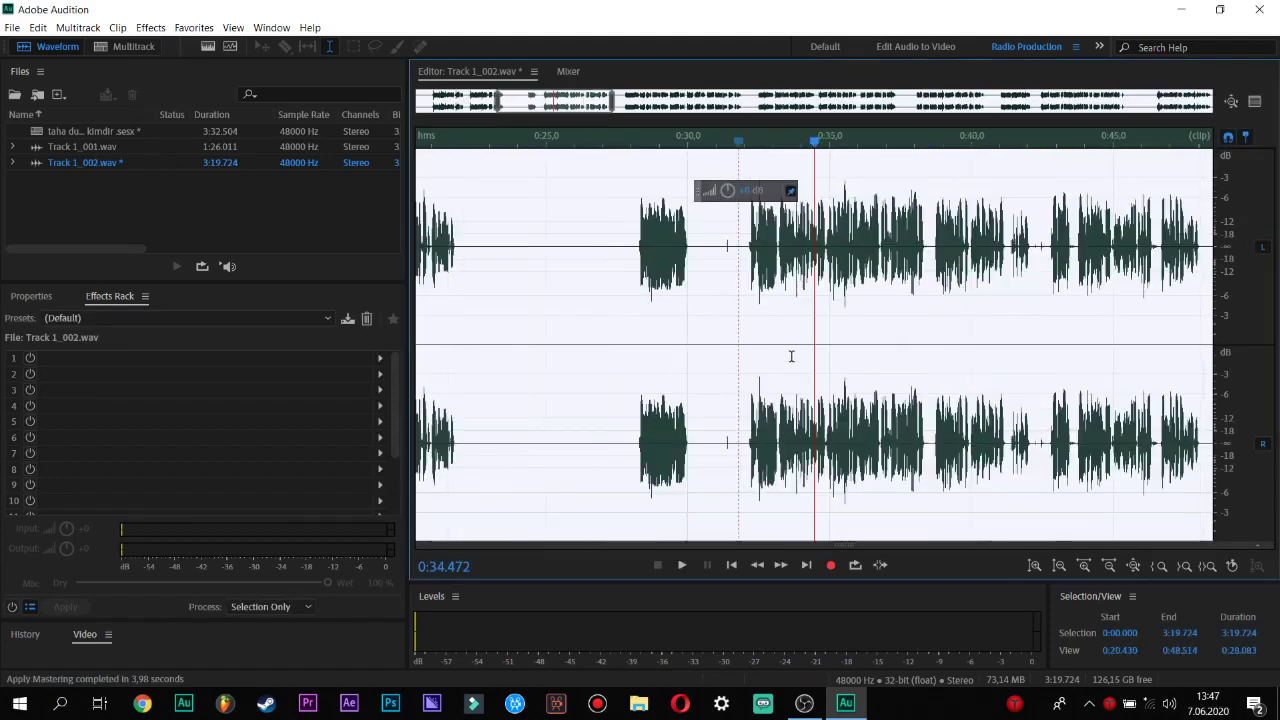
Listen to the mastered voice from about 0:32, just before the next spoken passage, and stop playback.
{"action": "scroll", "coordinate": [790, 340], "scroll_direction": "down", "scroll_amount": 2}
{"action": "scroll", "coordinate": [778, 245], "scroll_direction": "up", "scroll_amount": 1}
{"action": "left_click_drag", "start_coordinate": [780, 143], "coordinate": [774, 143]}
{"action": "key", "text": "space"}
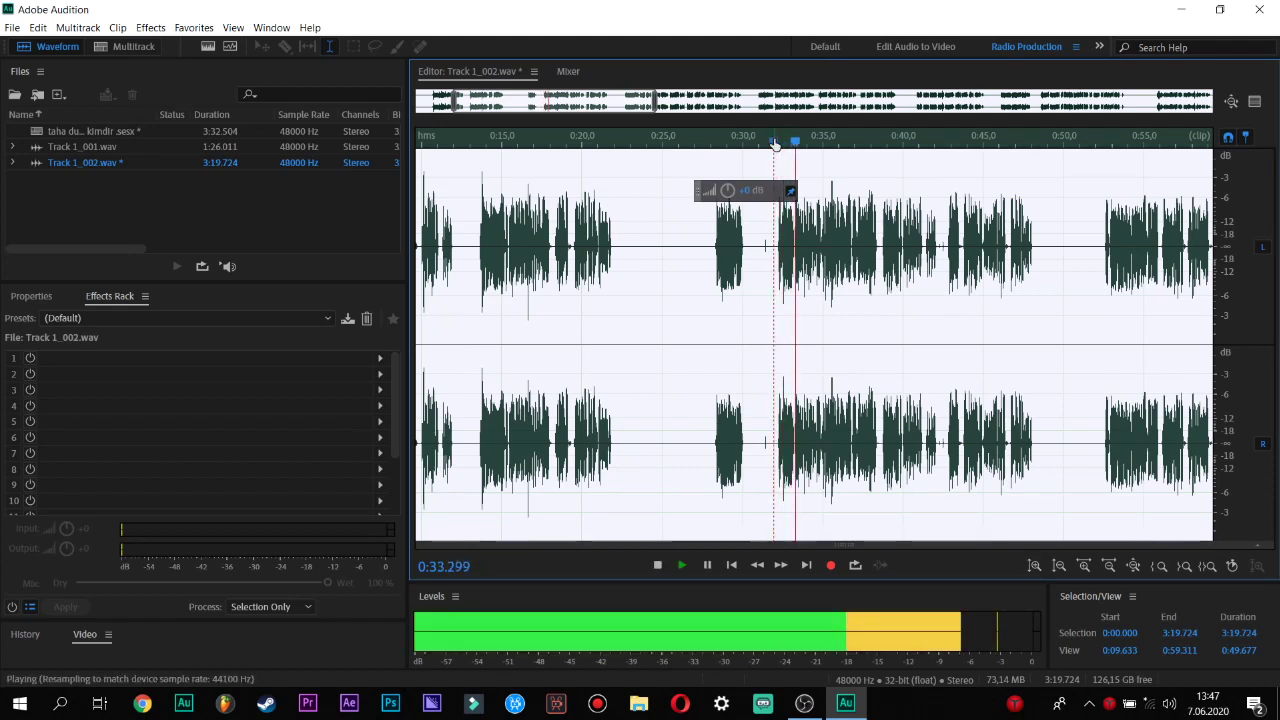
{"action": "key", "text": "space"}
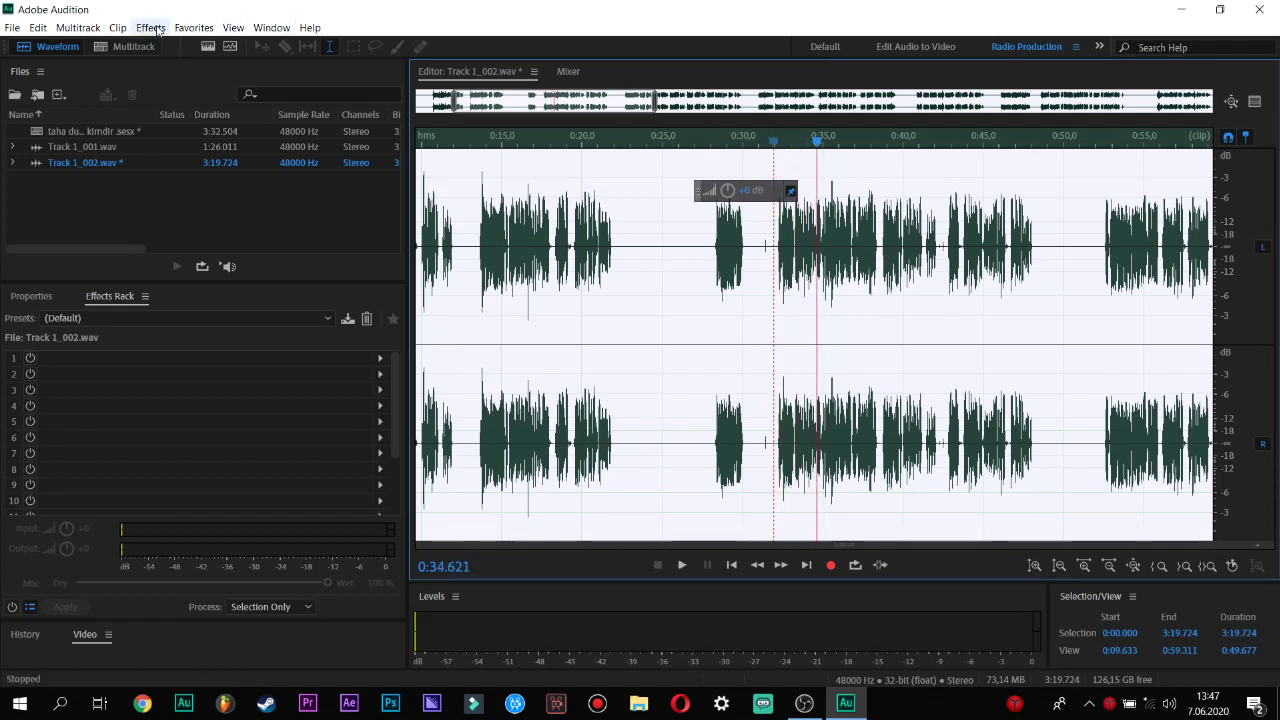
Open the Vocal Enhancer effect for the voice track and choose its Music preset.
{"action": "left_click", "coordinate": [155, 28]}
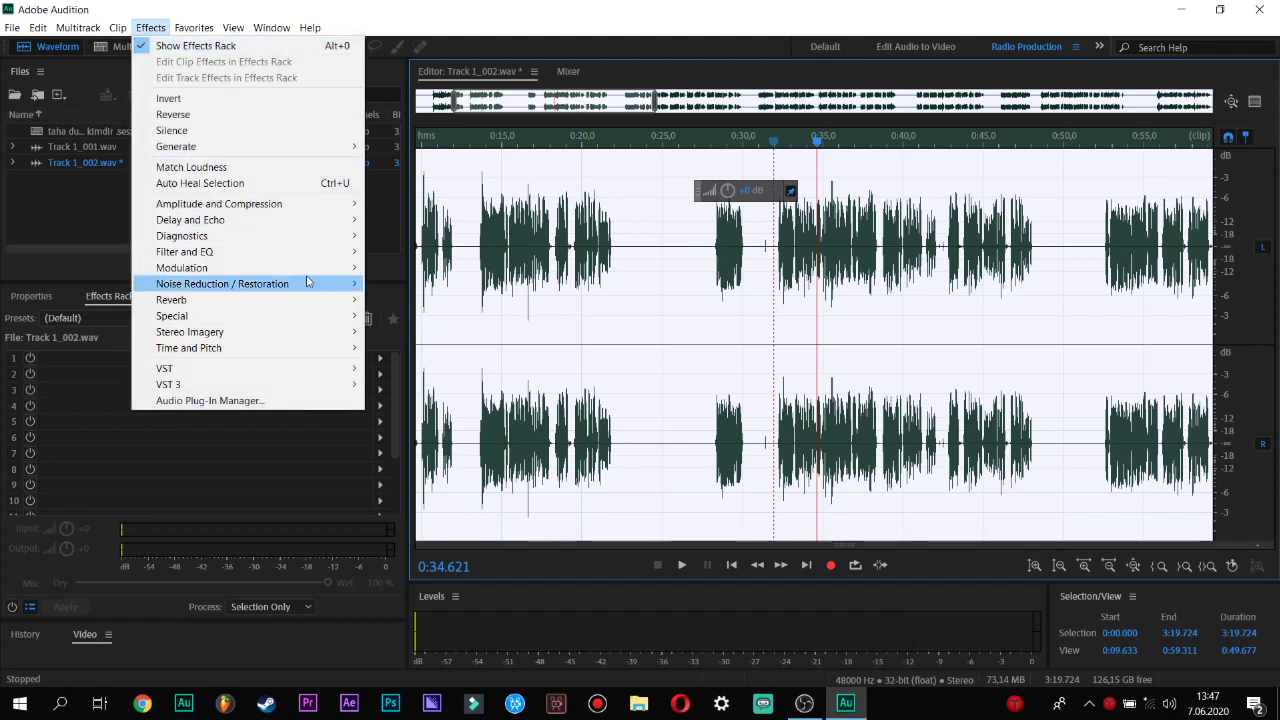
{"action": "mouse_move", "coordinate": [298, 323]}
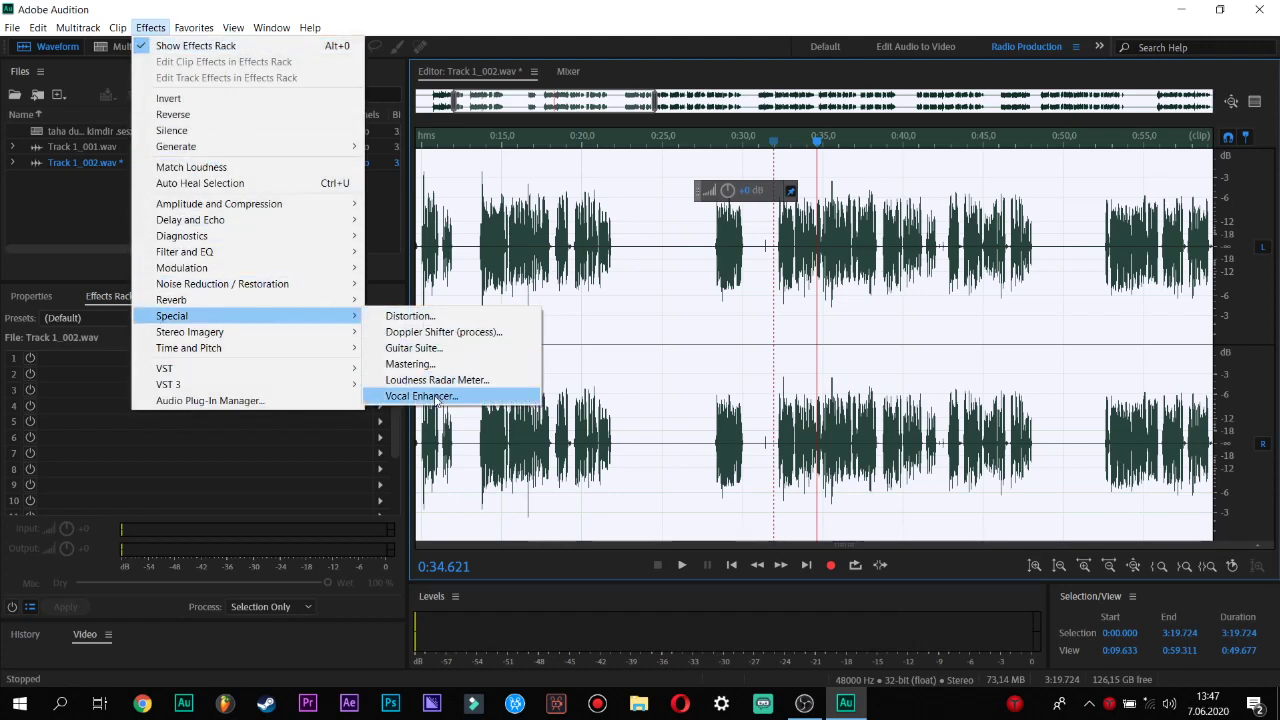
{"action": "left_click", "coordinate": [420, 396]}
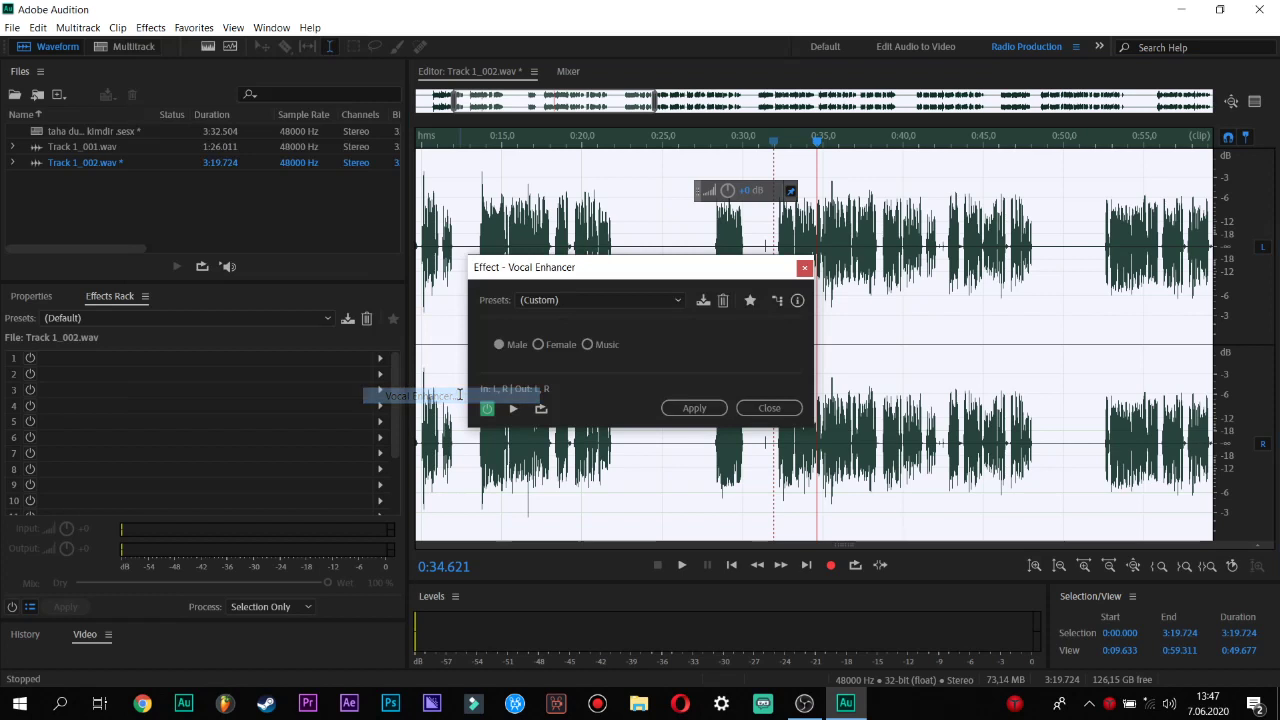
{"action": "left_click", "coordinate": [610, 302]}
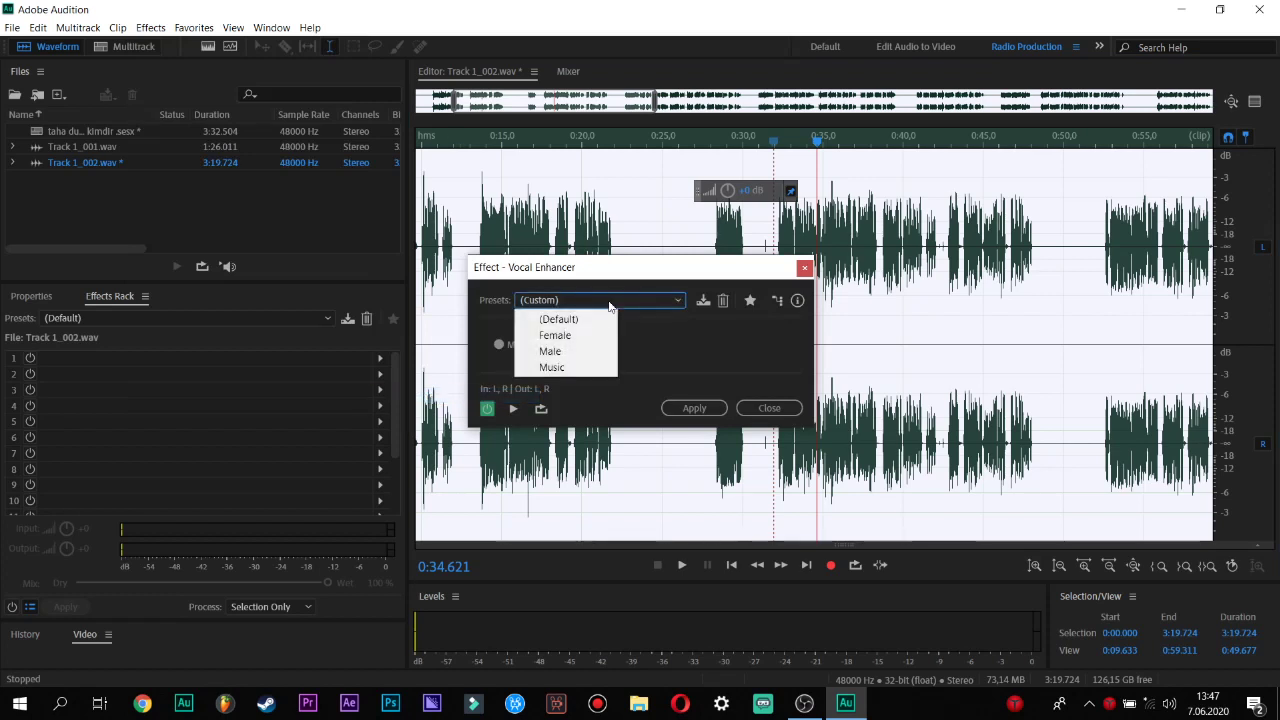
{"action": "left_click", "coordinate": [572, 367]}
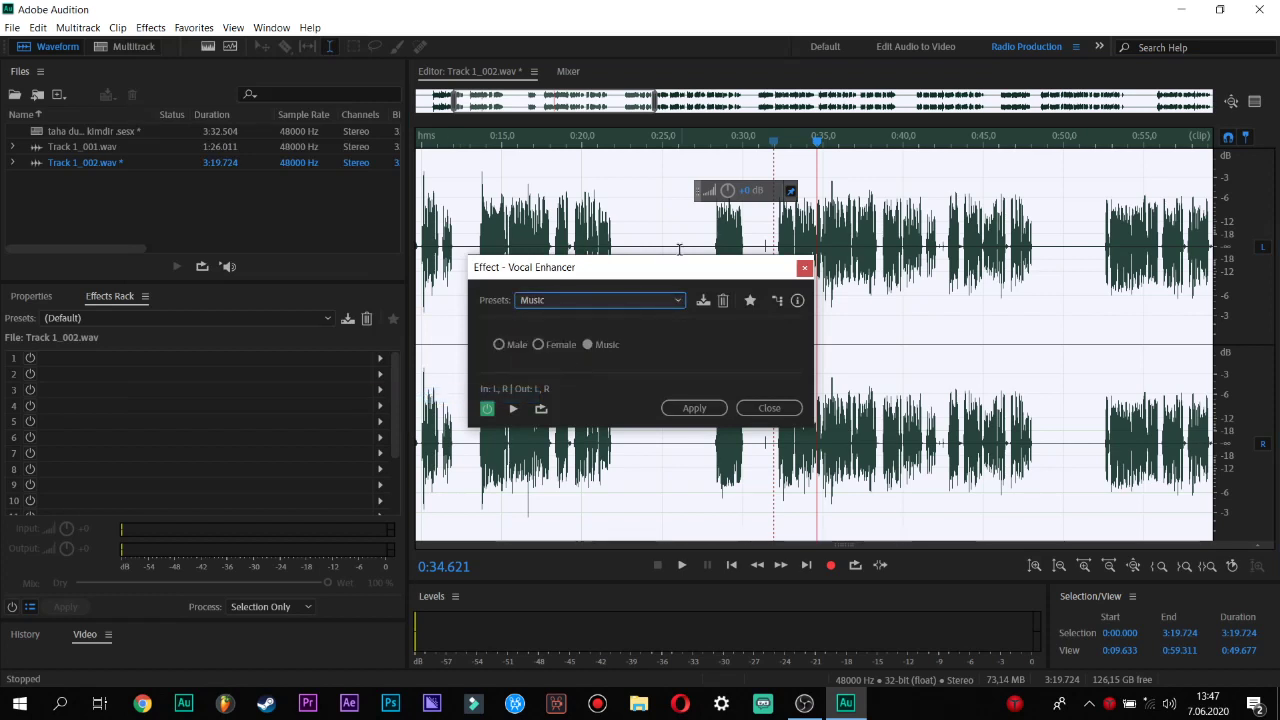
Bypass the Vocal Enhancer, listen to the voice from about 0:32 without the effect, and stop playback.
{"action": "left_click", "coordinate": [487, 408]}
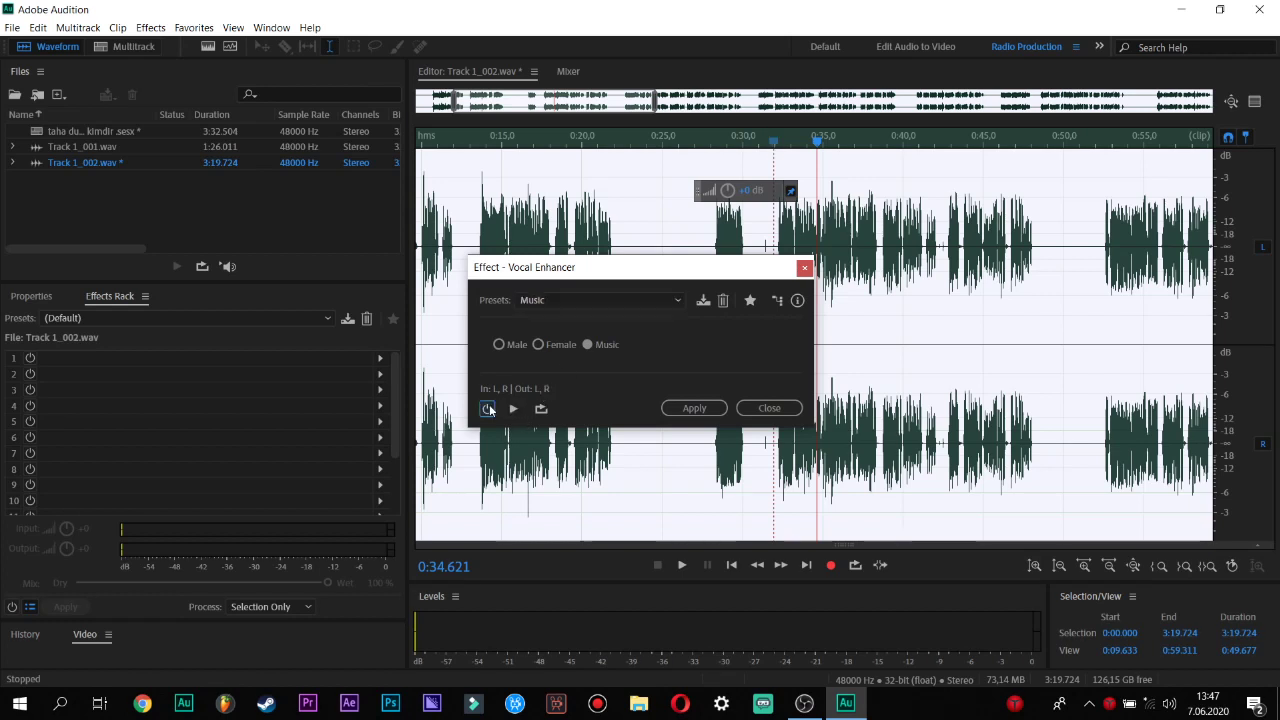
{"action": "left_click_drag", "start_coordinate": [655, 283], "coordinate": [396, 316]}
{"action": "left_click", "coordinate": [775, 141]}
{"action": "key", "text": "space"}
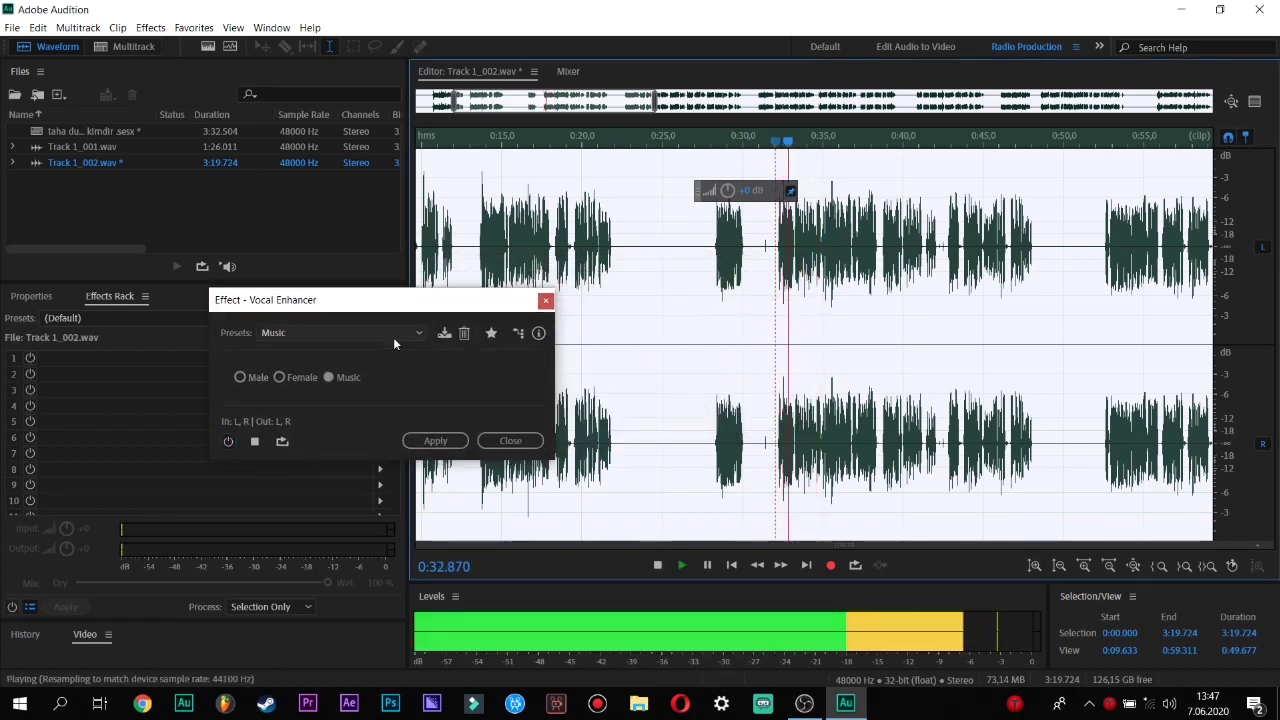
{"action": "key", "text": "space"}
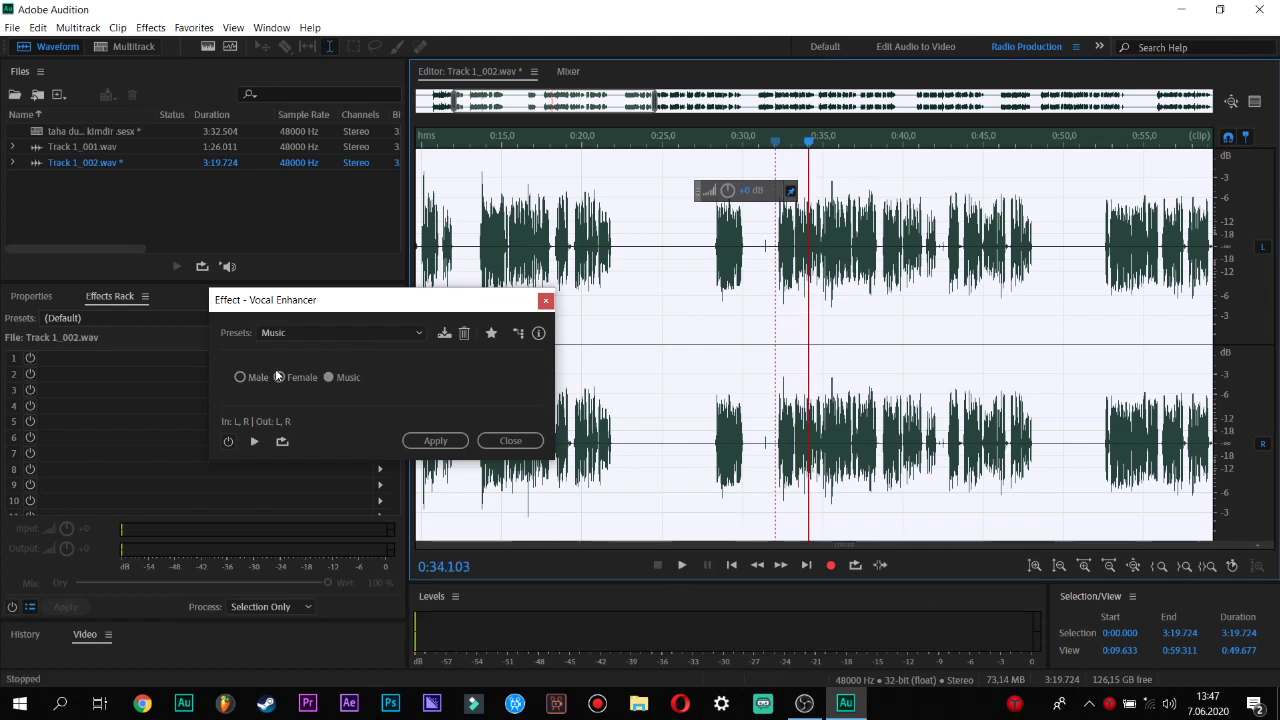
Turn the Vocal Enhancer back on, preview the voice from about 0:32, and apply the effect.
{"action": "left_click", "coordinate": [227, 443]}
{"action": "left_click", "coordinate": [771, 146]}
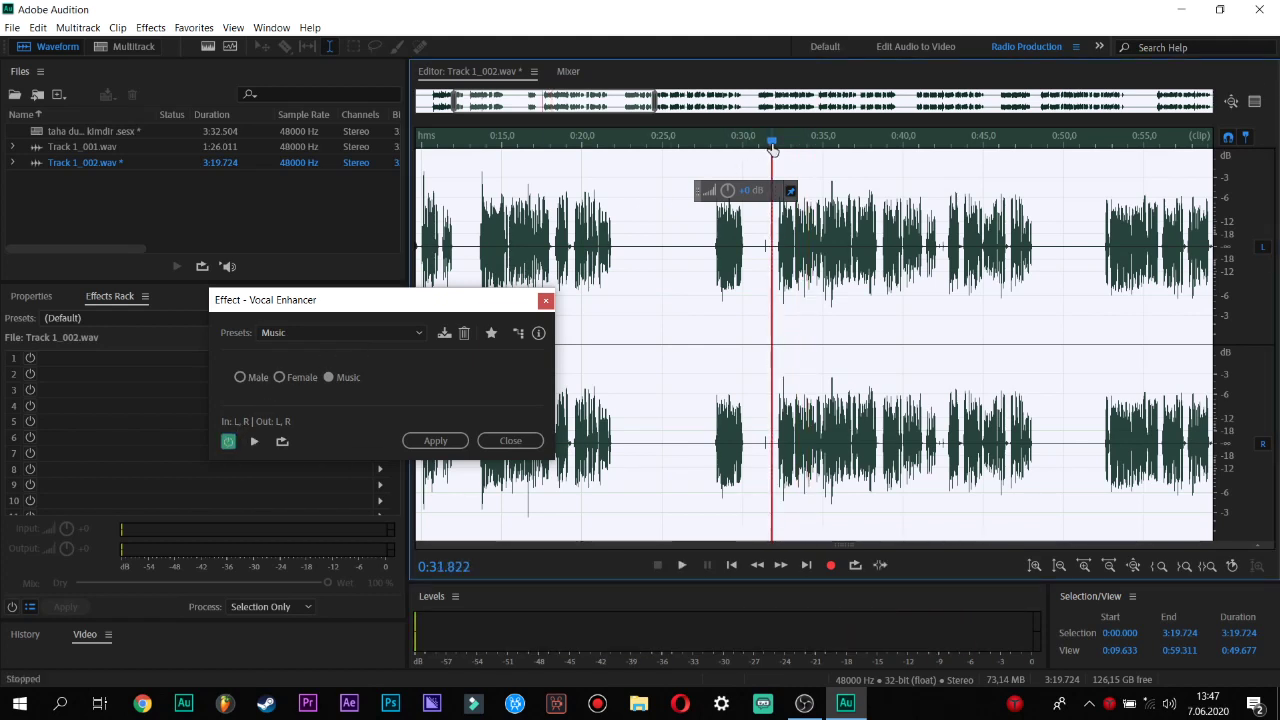
{"action": "key", "text": "space"}
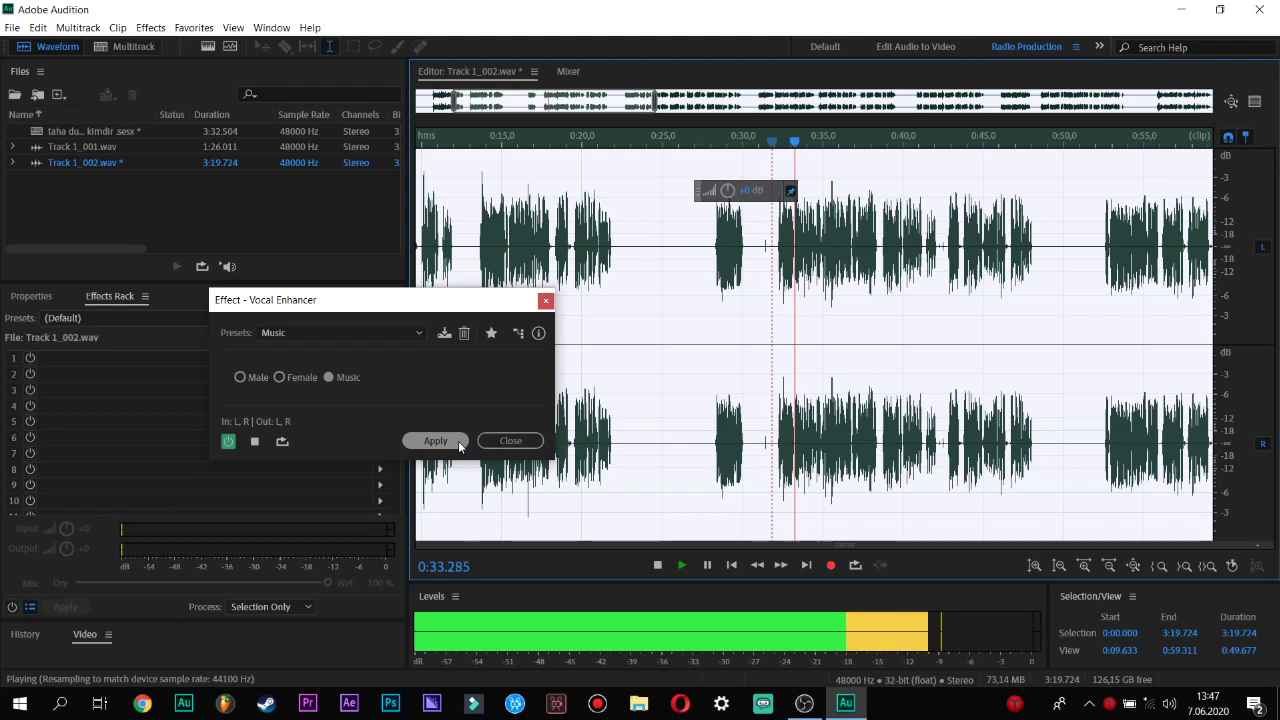
{"action": "left_click", "coordinate": [458, 441]}
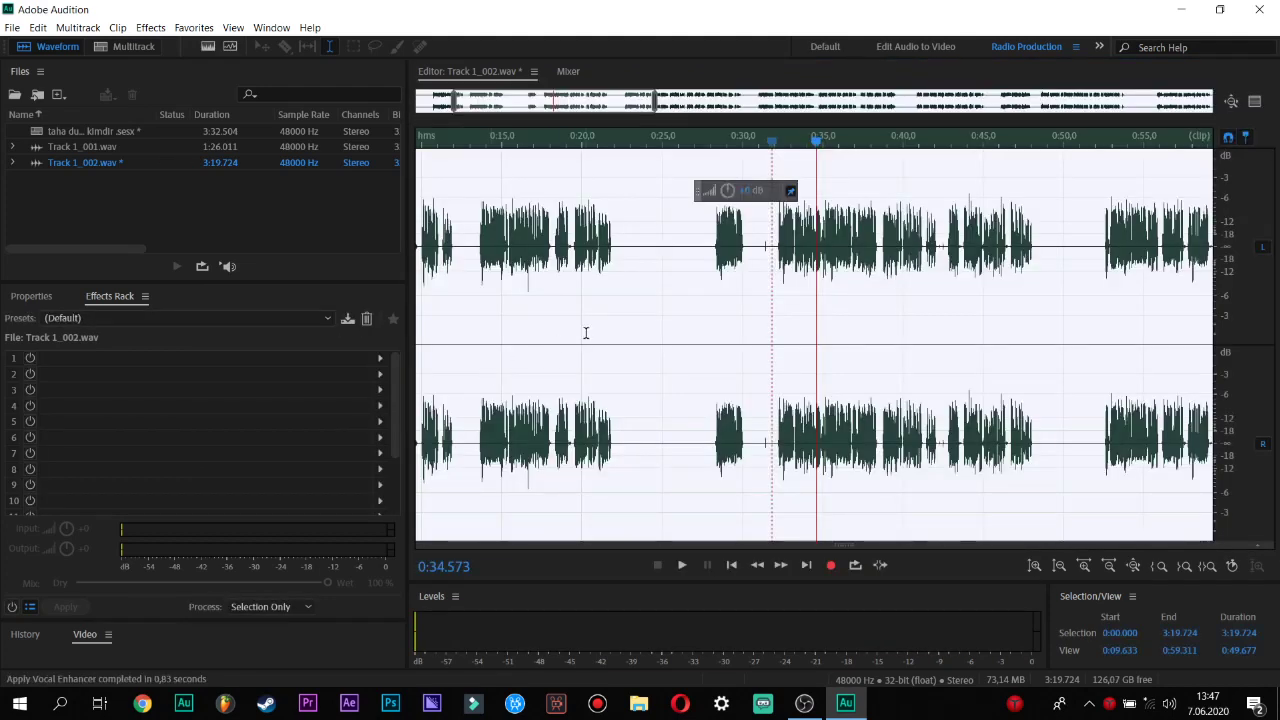
Switch back to the multitrack session, fit the whole clip in view, and move the playhead to 0:00.
{"action": "left_click", "coordinate": [534, 71]}
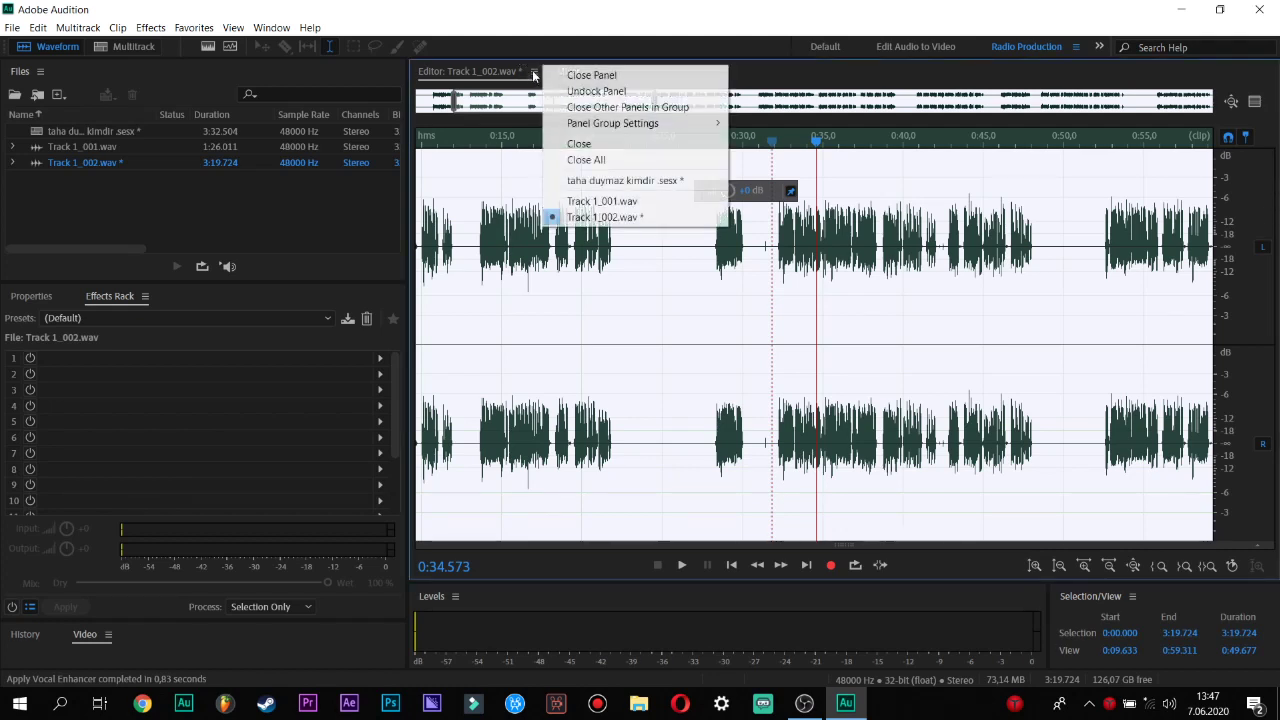
{"action": "left_click", "coordinate": [600, 180]}
{"action": "key", "text": "backslash"}
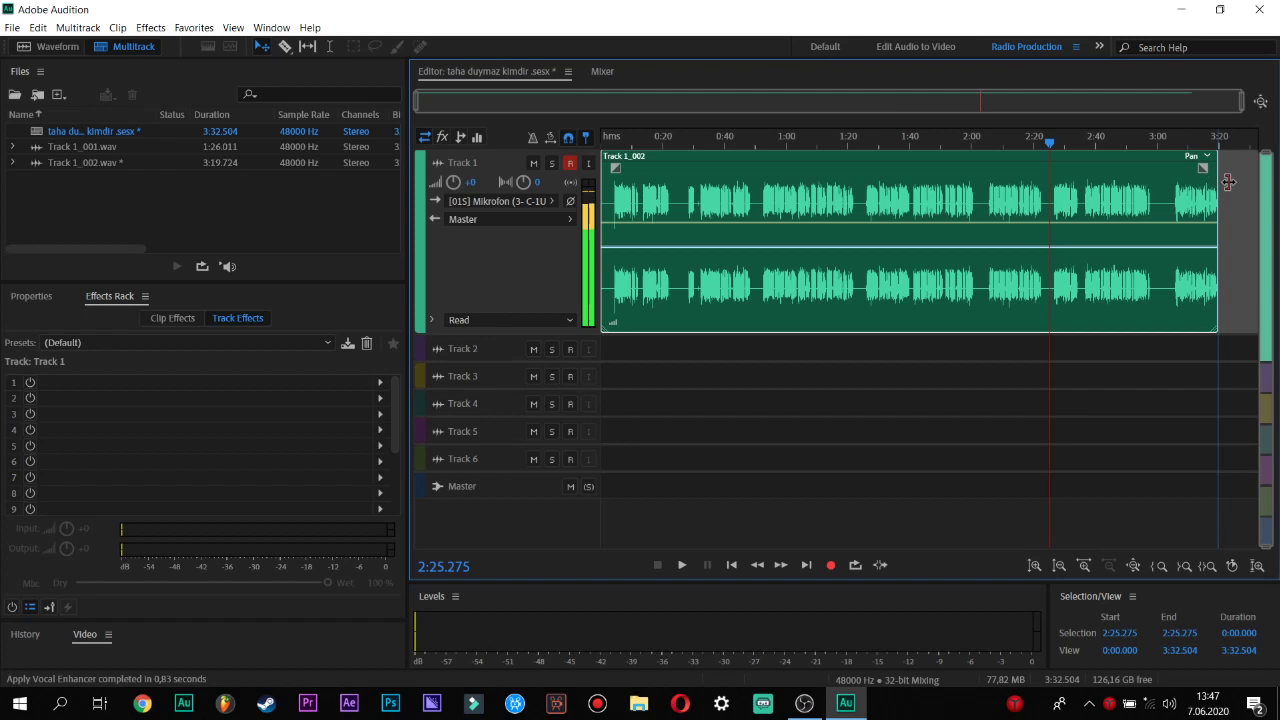
{"action": "left_click_drag", "start_coordinate": [657, 136], "coordinate": [602, 136]}
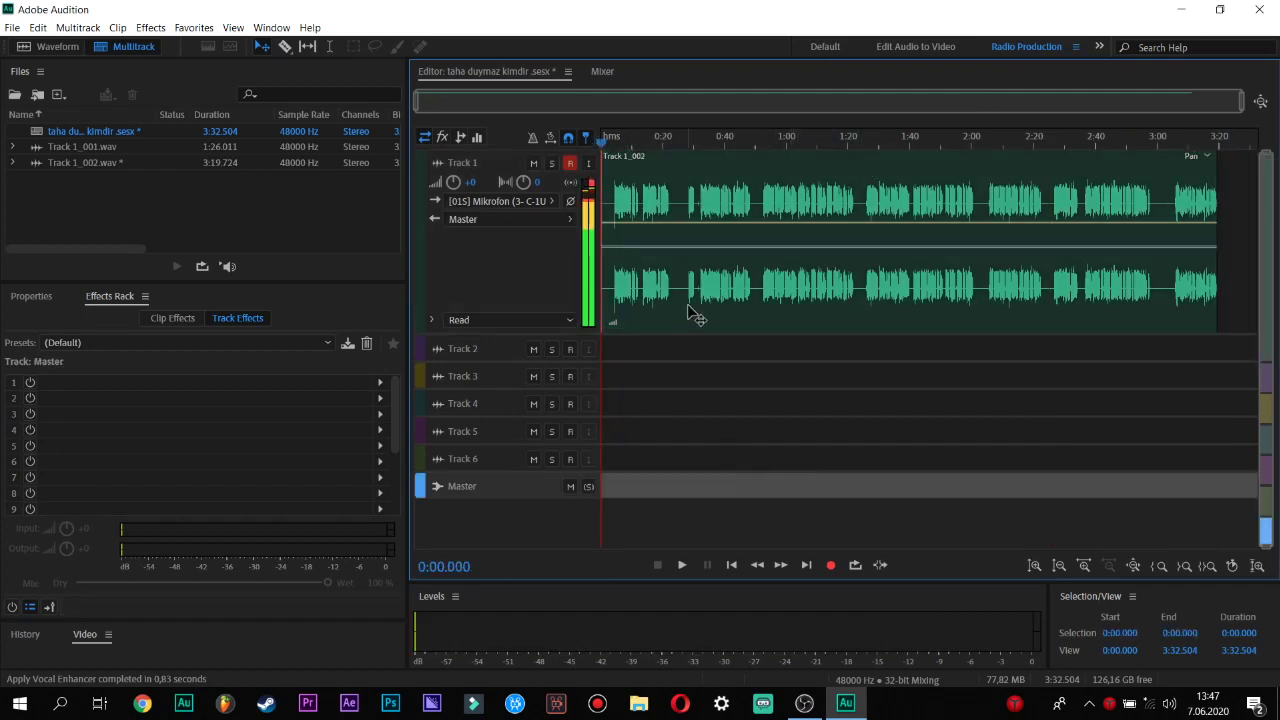
{"action": "left_click", "coordinate": [75, 342]}
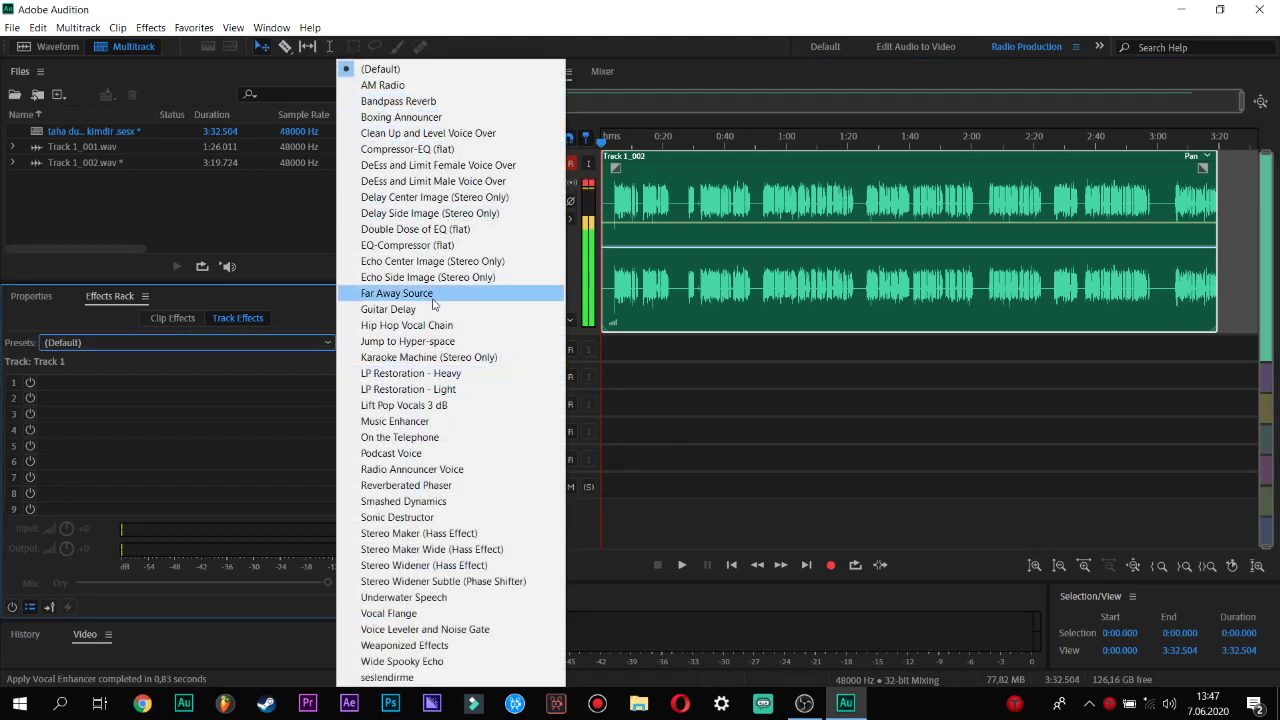
{"action": "left_click", "coordinate": [240, 350]}
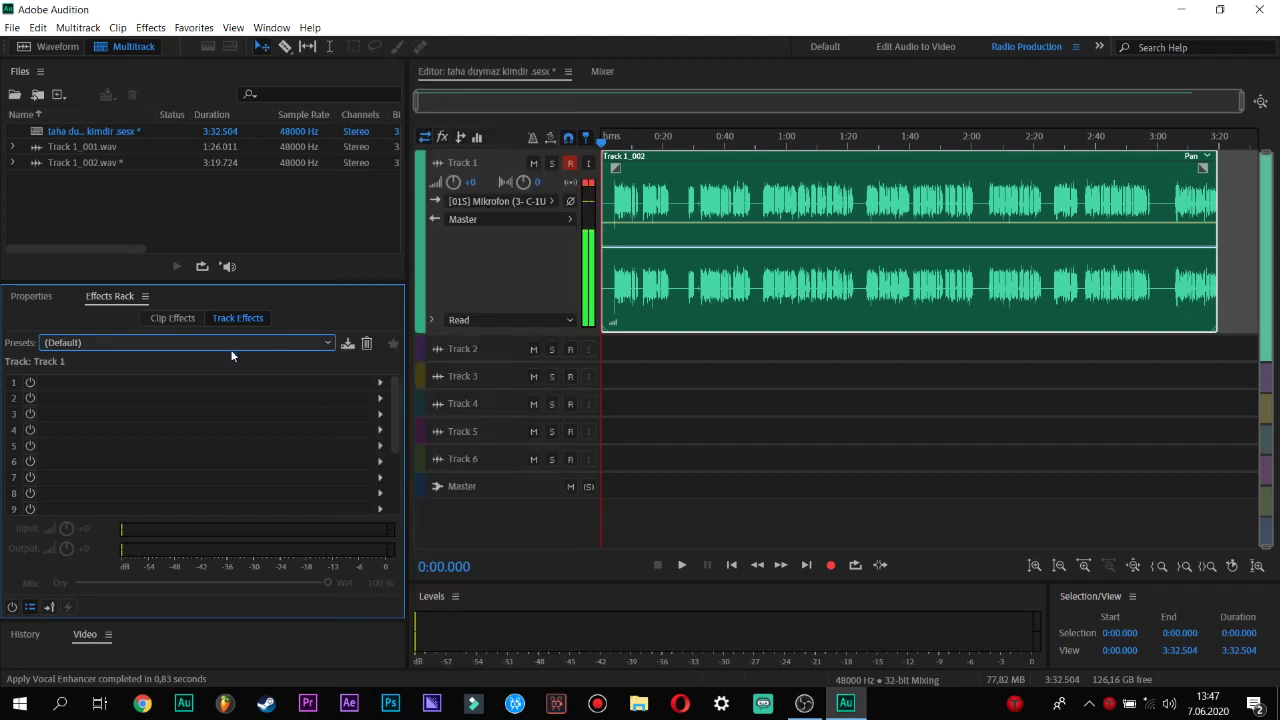
{"action": "left_click", "coordinate": [380, 382]}
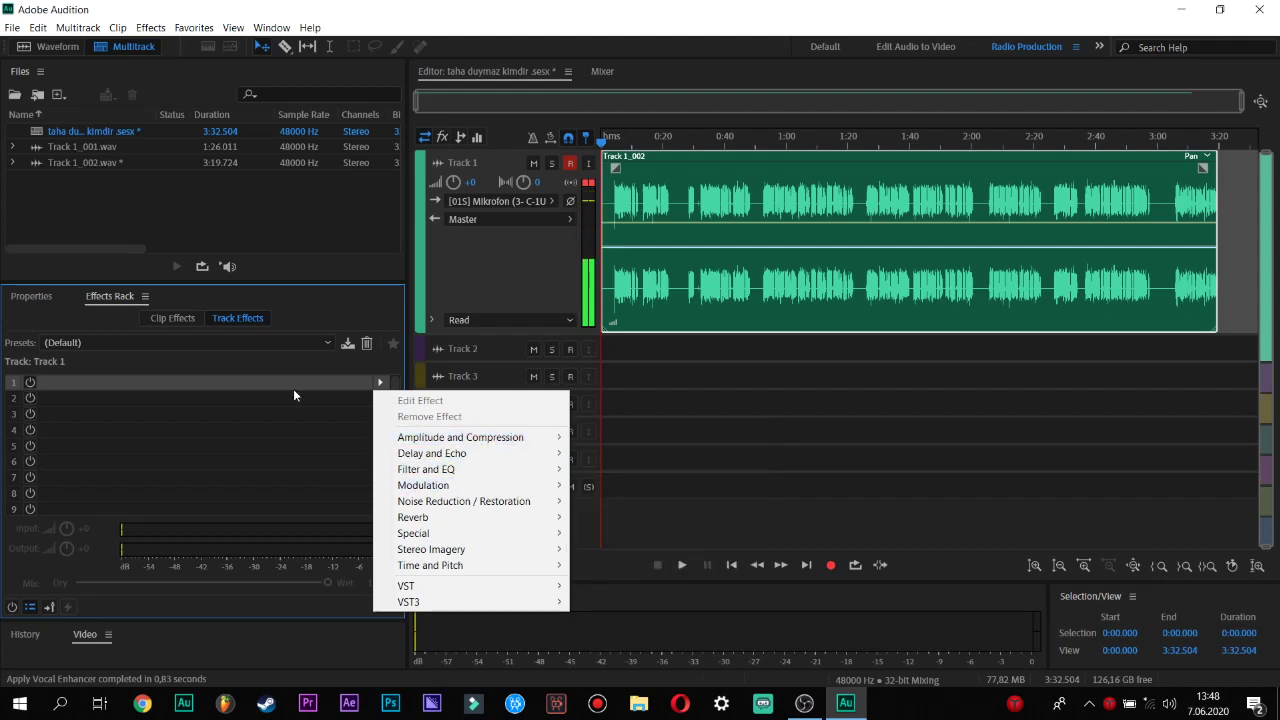
{"action": "left_click", "coordinate": [252, 385]}
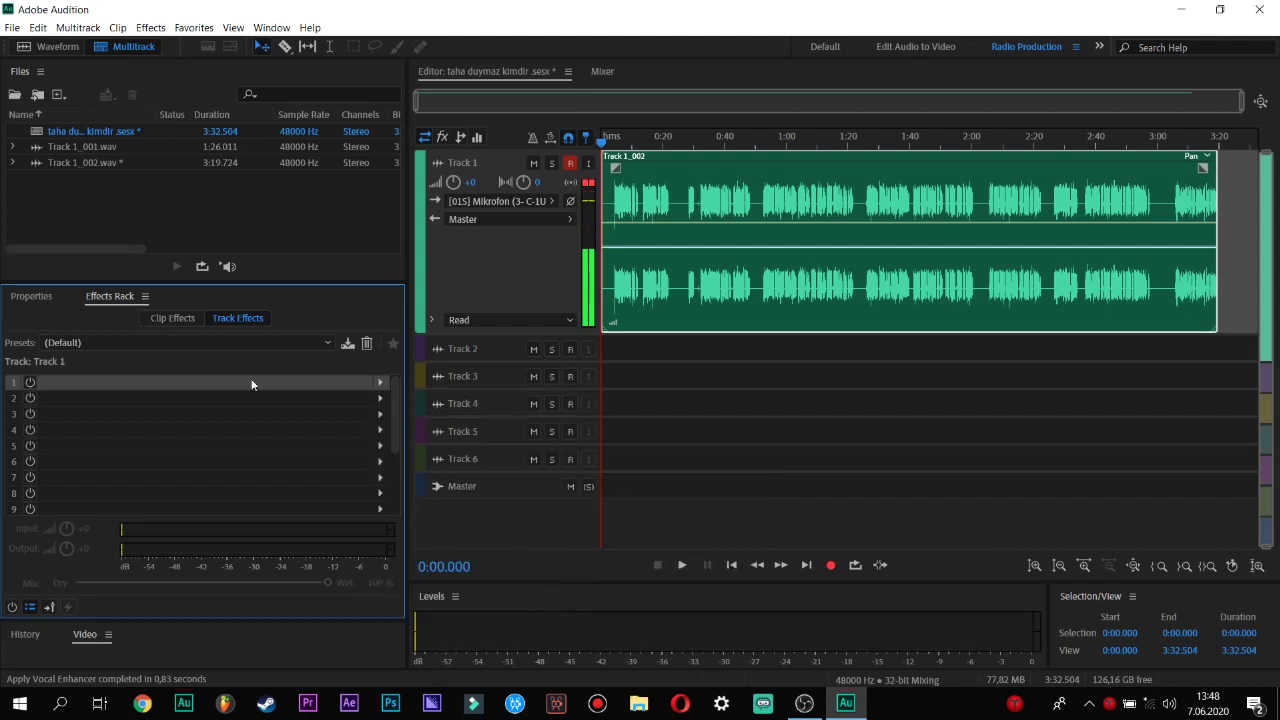
{"action": "left_click", "coordinate": [347, 342]}
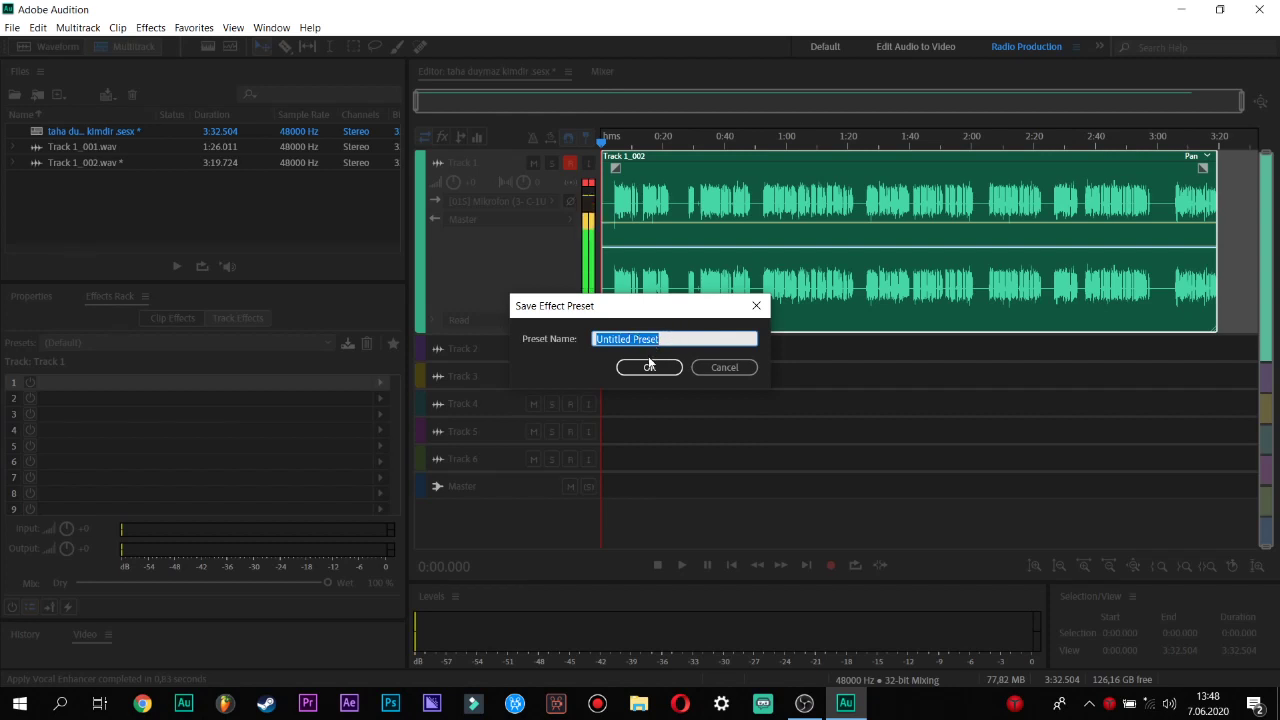
{"action": "left_click", "coordinate": [650, 367]}
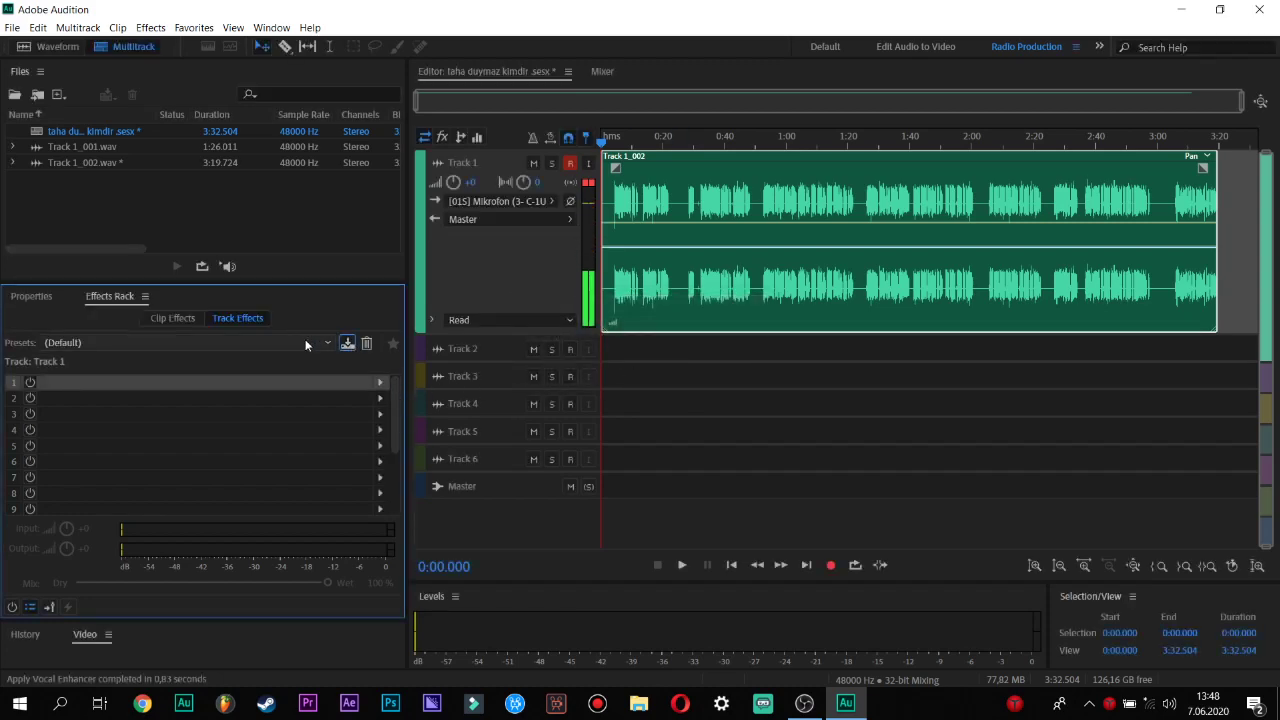
Load the saved seslendirme effects rack preset on Track 1 and listen to a few seconds near the start.
{"action": "left_click", "coordinate": [306, 342]}
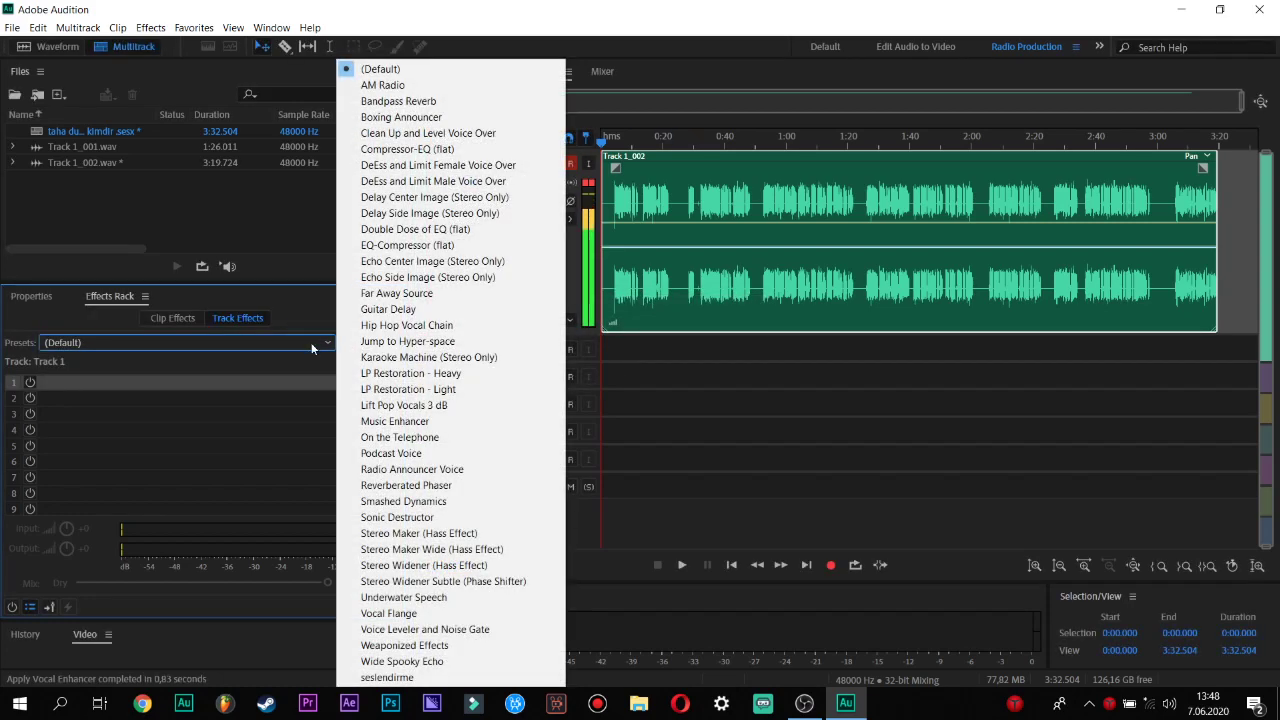
{"action": "left_click", "coordinate": [460, 680]}
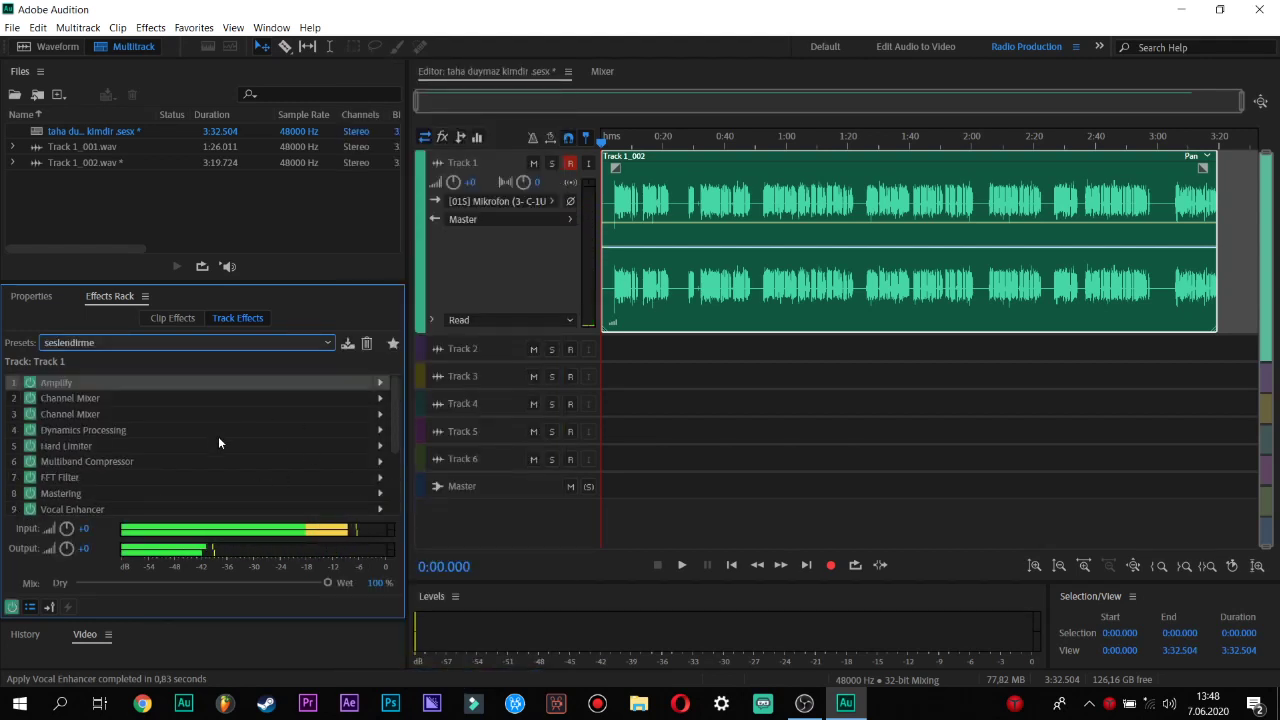
{"action": "left_click", "coordinate": [608, 140]}
{"action": "key", "text": "space"}
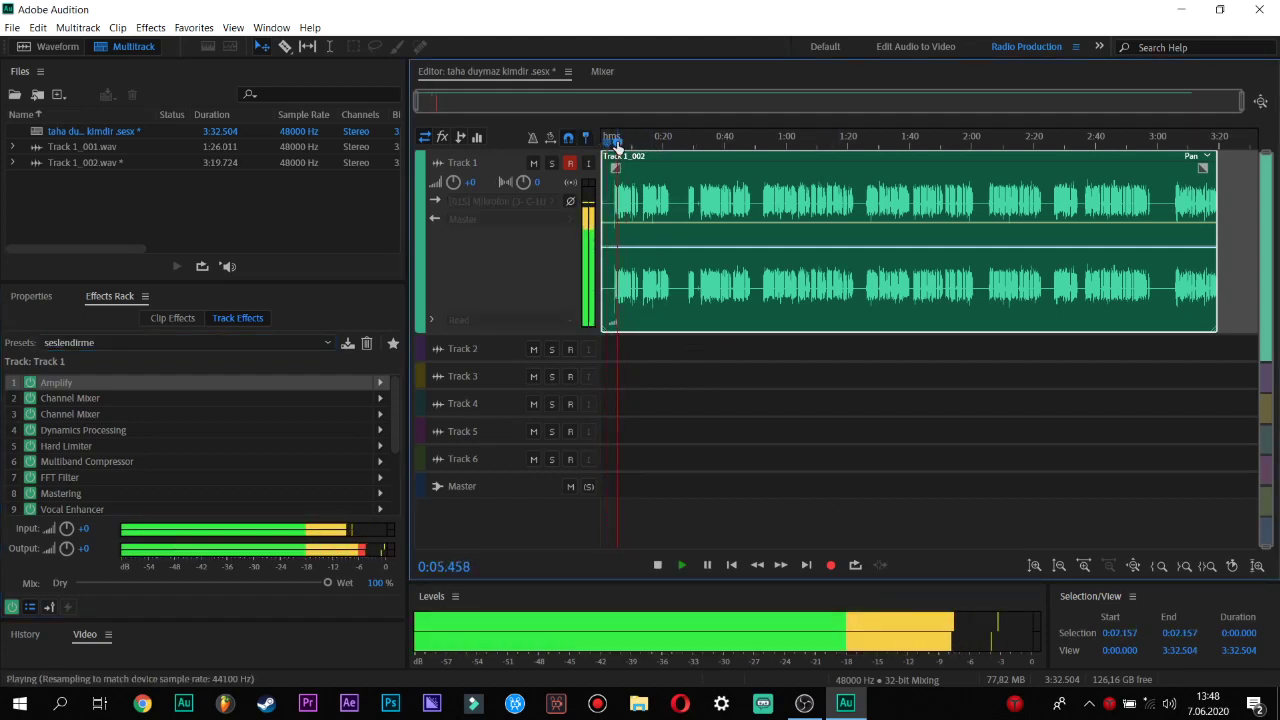
{"action": "key", "text": "space"}
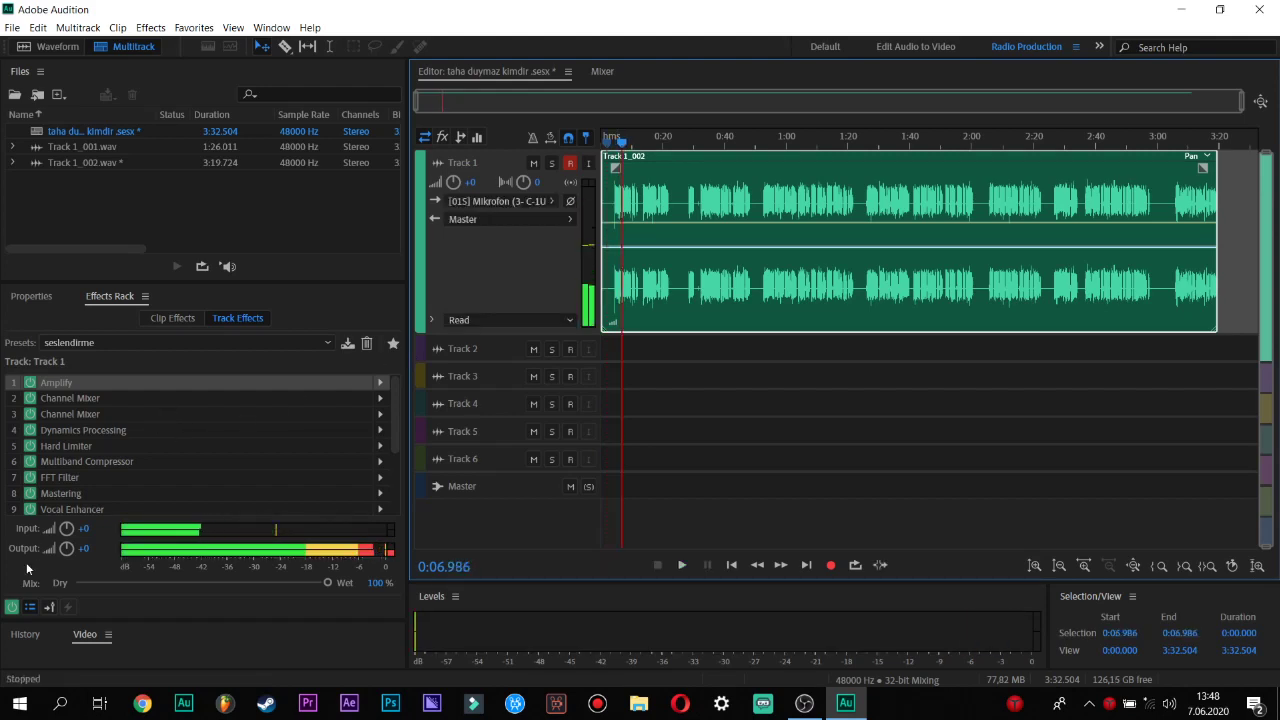
Return Track 1's effects rack to the (Default) preset and listen to the following seconds without the rack effects.
{"action": "left_click", "coordinate": [192, 340]}
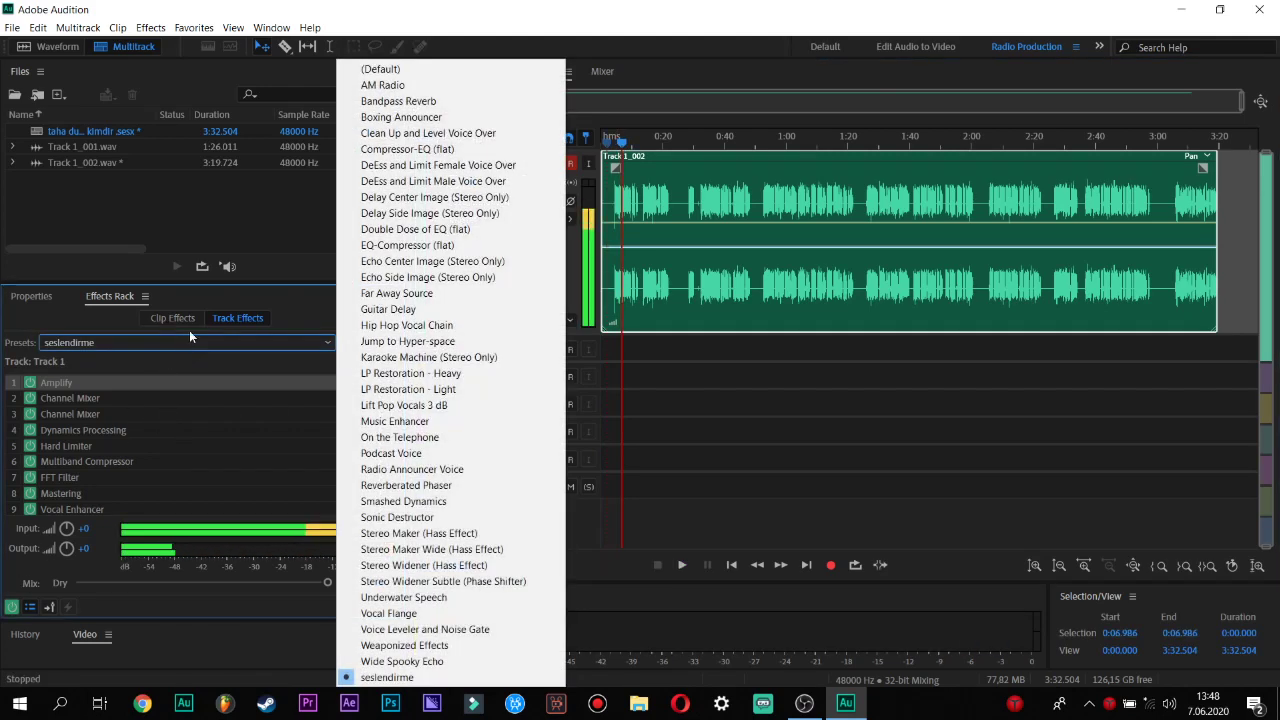
{"action": "left_click", "coordinate": [400, 69]}
{"action": "key", "text": "space"}
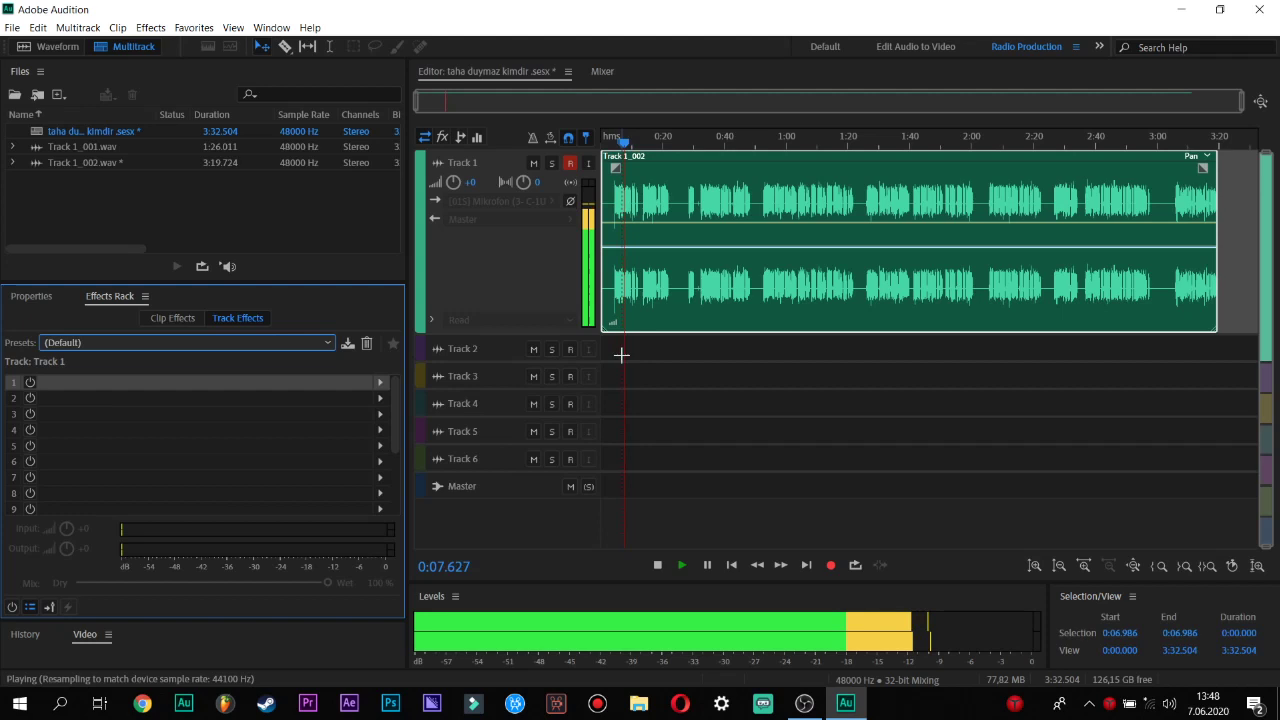
{"action": "key", "text": "space"}
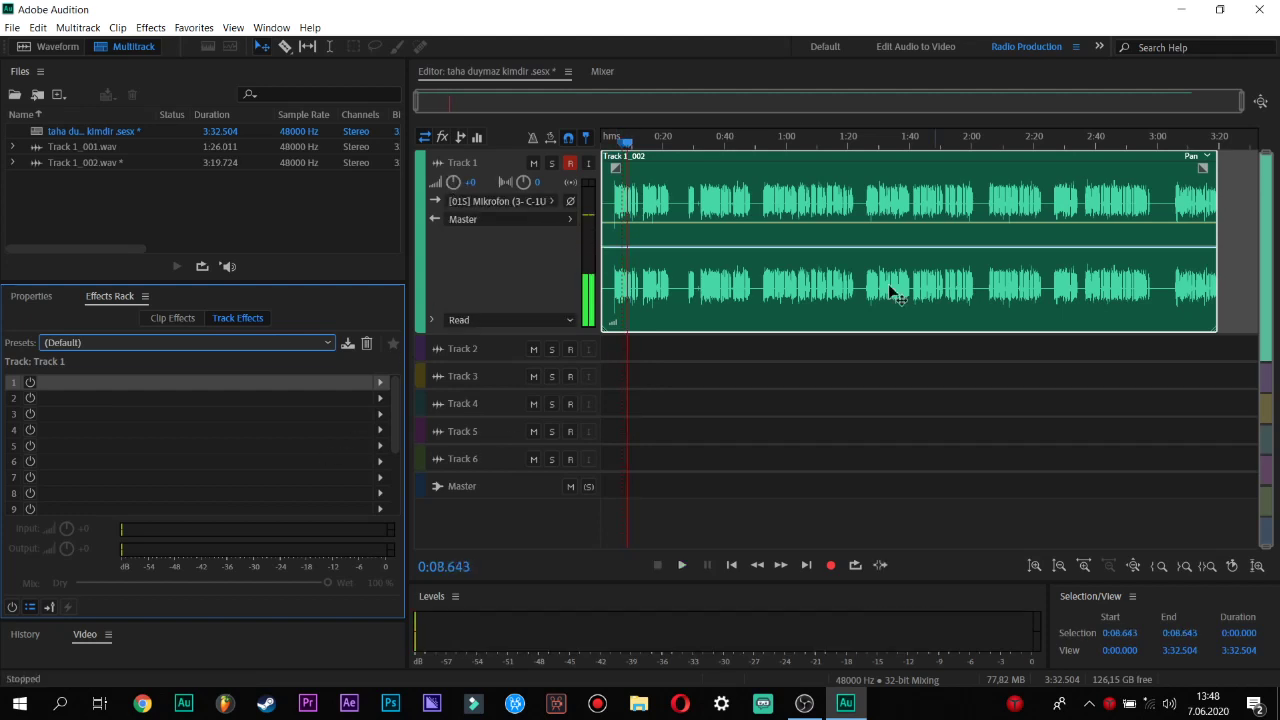
Raise the Master track's volume to +2.1 dB, playing the session from about 0:08 to judge the level.
{"action": "left_click", "coordinate": [1263, 216]}
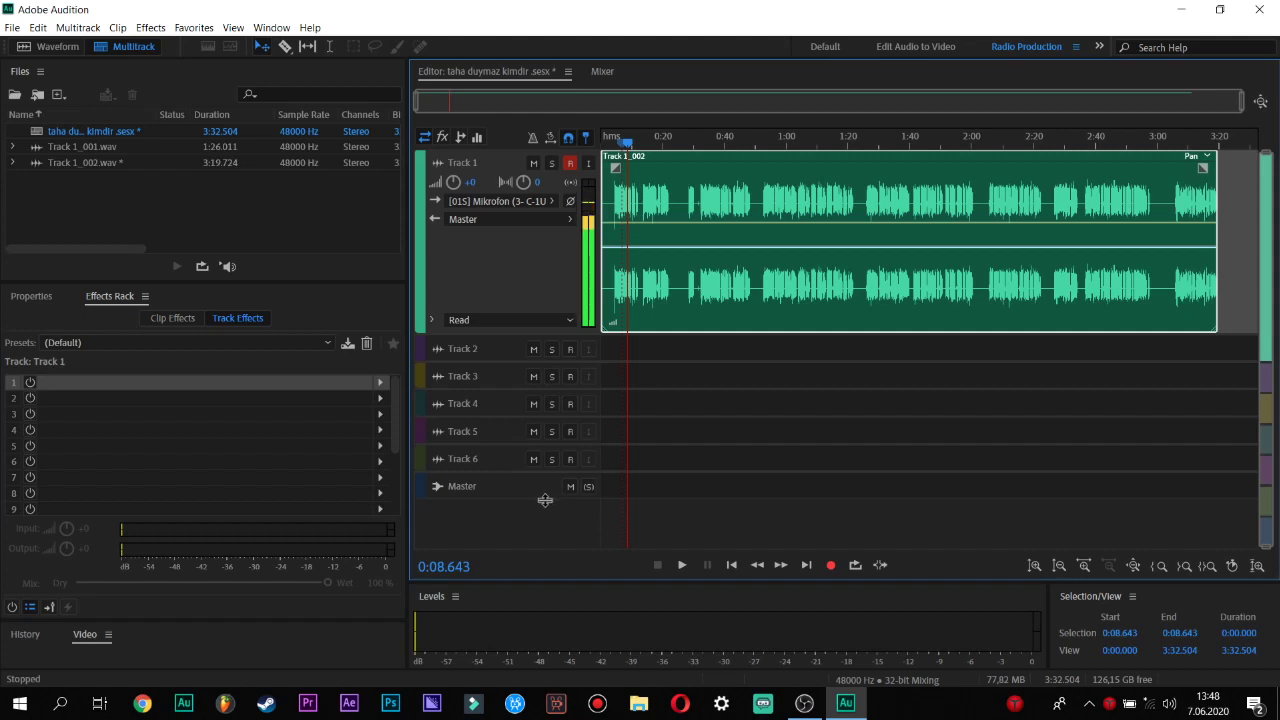
{"action": "scroll", "coordinate": [572, 490], "scroll_direction": "up", "scroll_amount": 2, "text": "alt"}
{"action": "scroll", "coordinate": [1181, 345], "scroll_direction": "down", "scroll_amount": 1}
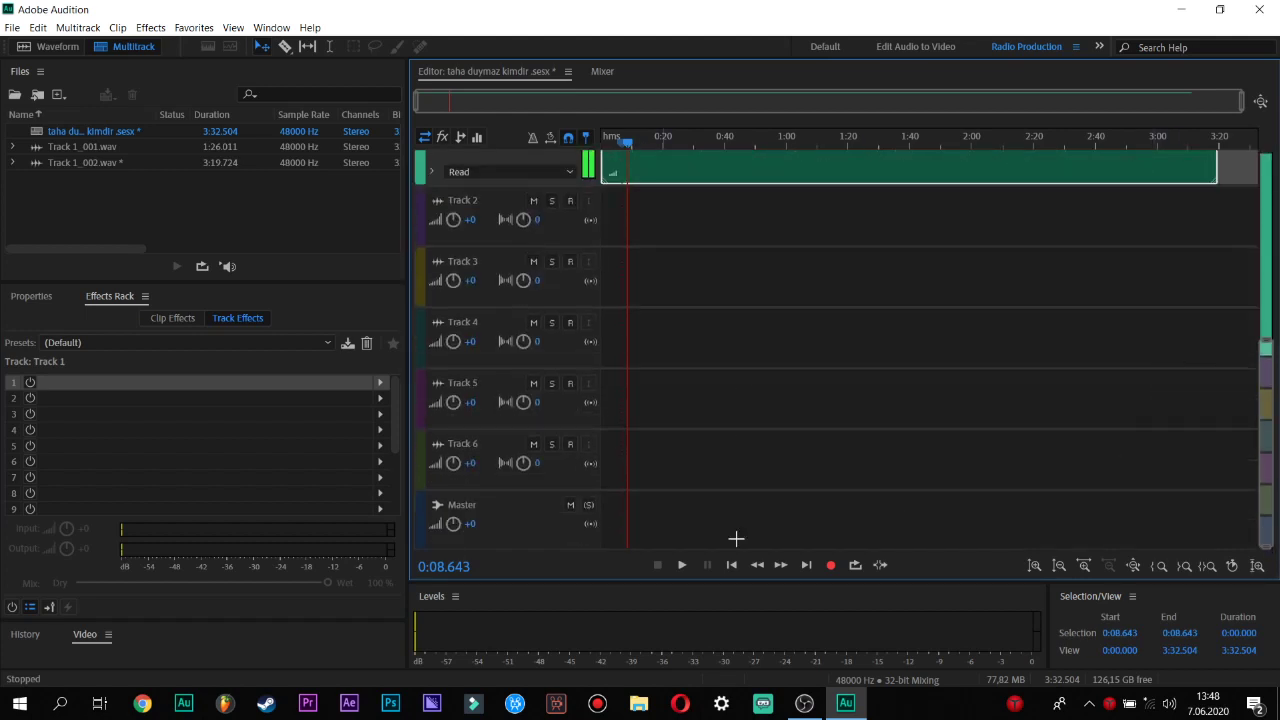
{"action": "left_click", "coordinate": [460, 527]}
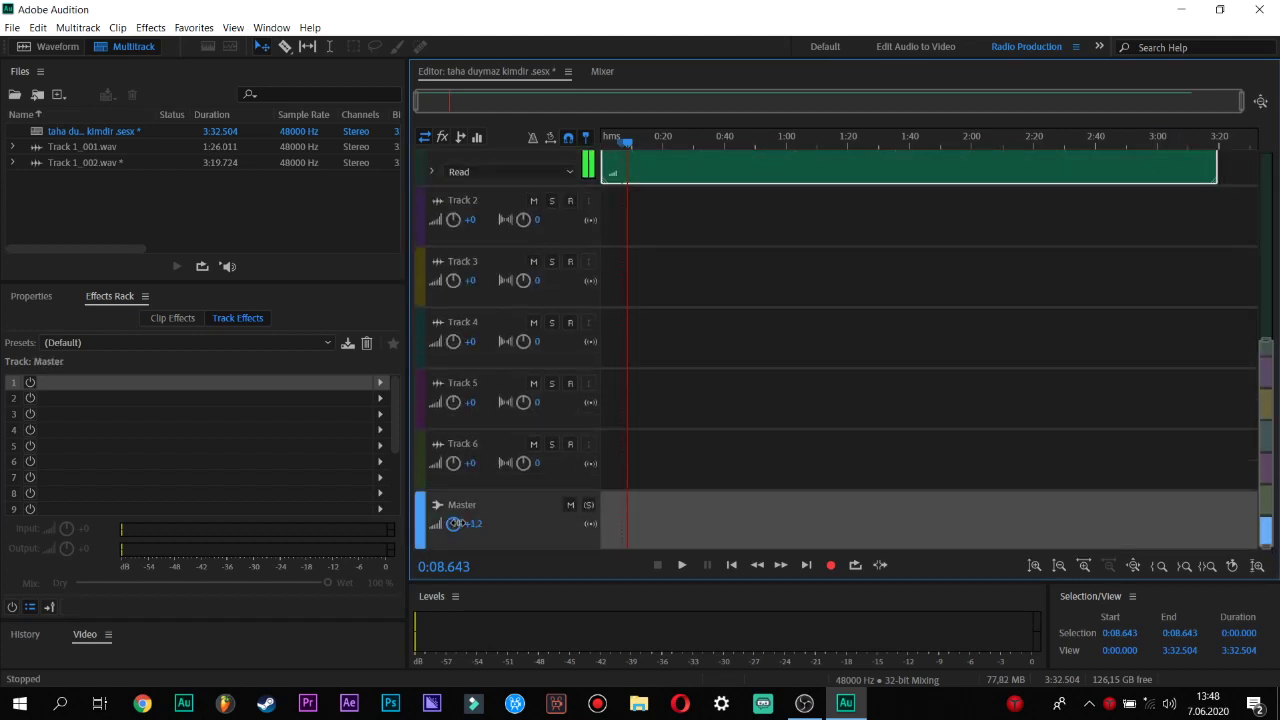
{"action": "left_click_drag", "start_coordinate": [1266, 400], "coordinate": [1266, 230]}
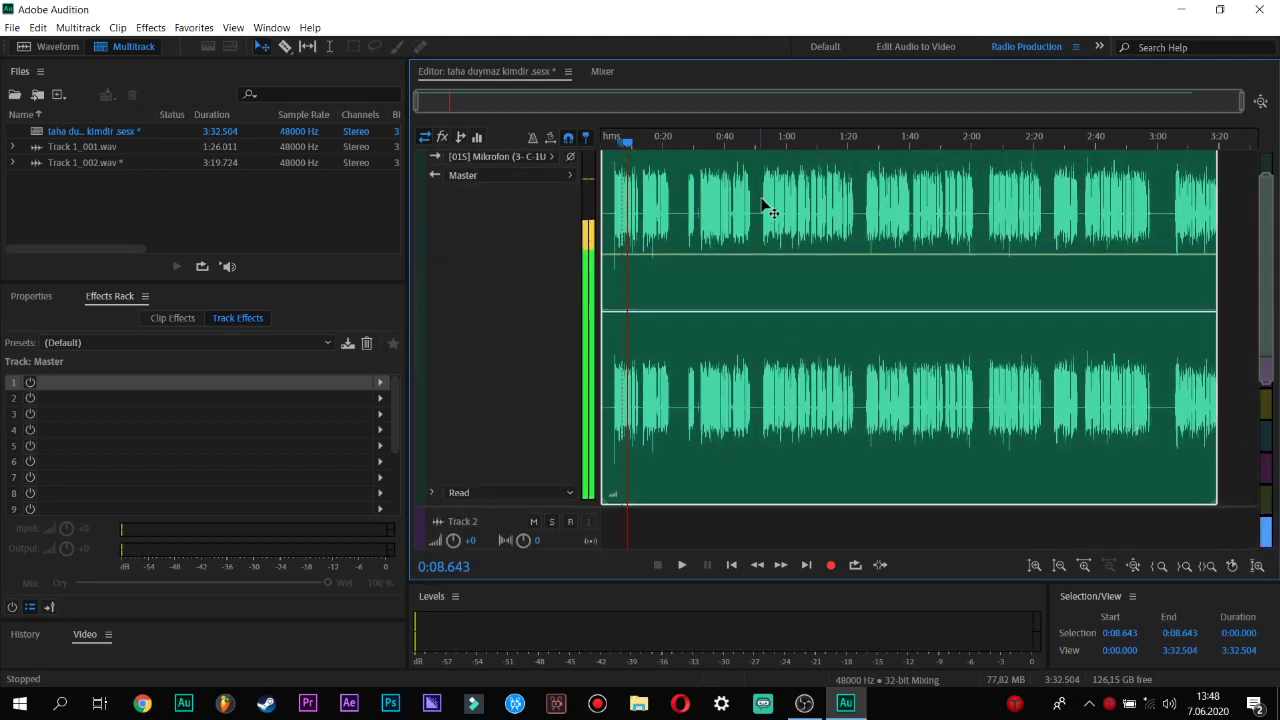
{"action": "key", "text": "space"}
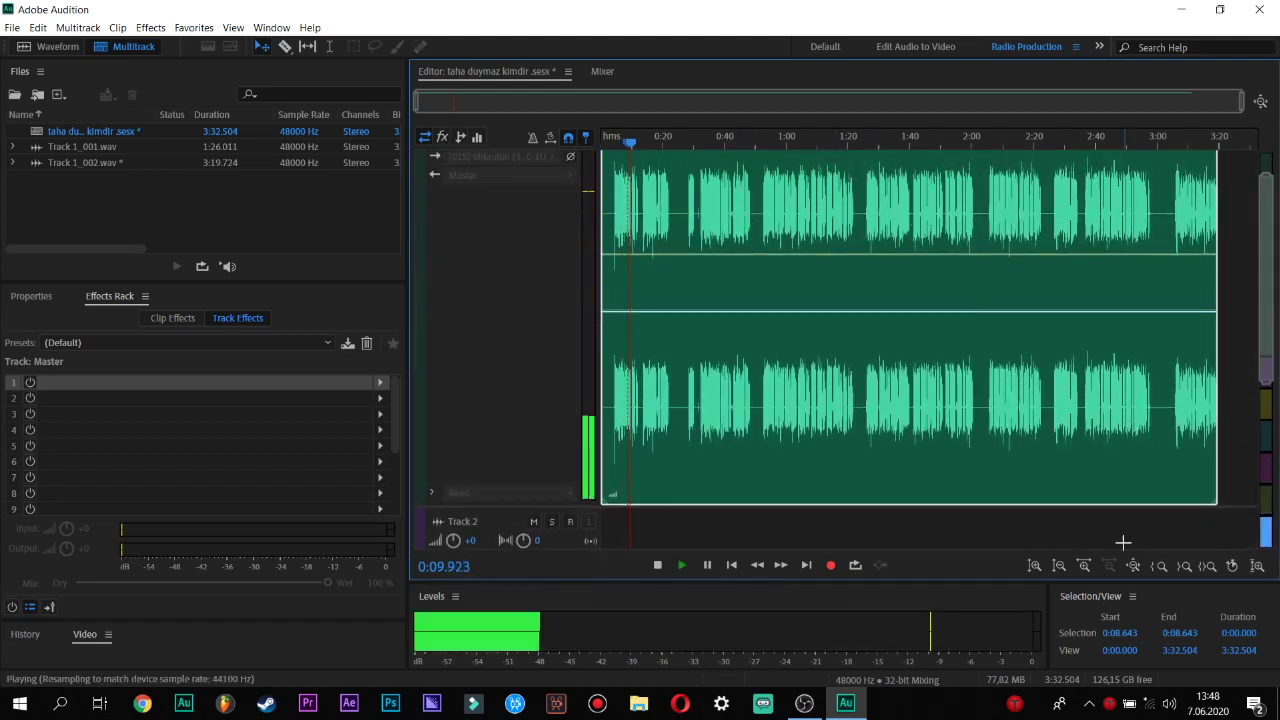
{"action": "scroll", "coordinate": [1257, 363], "scroll_direction": "down", "scroll_amount": 5}
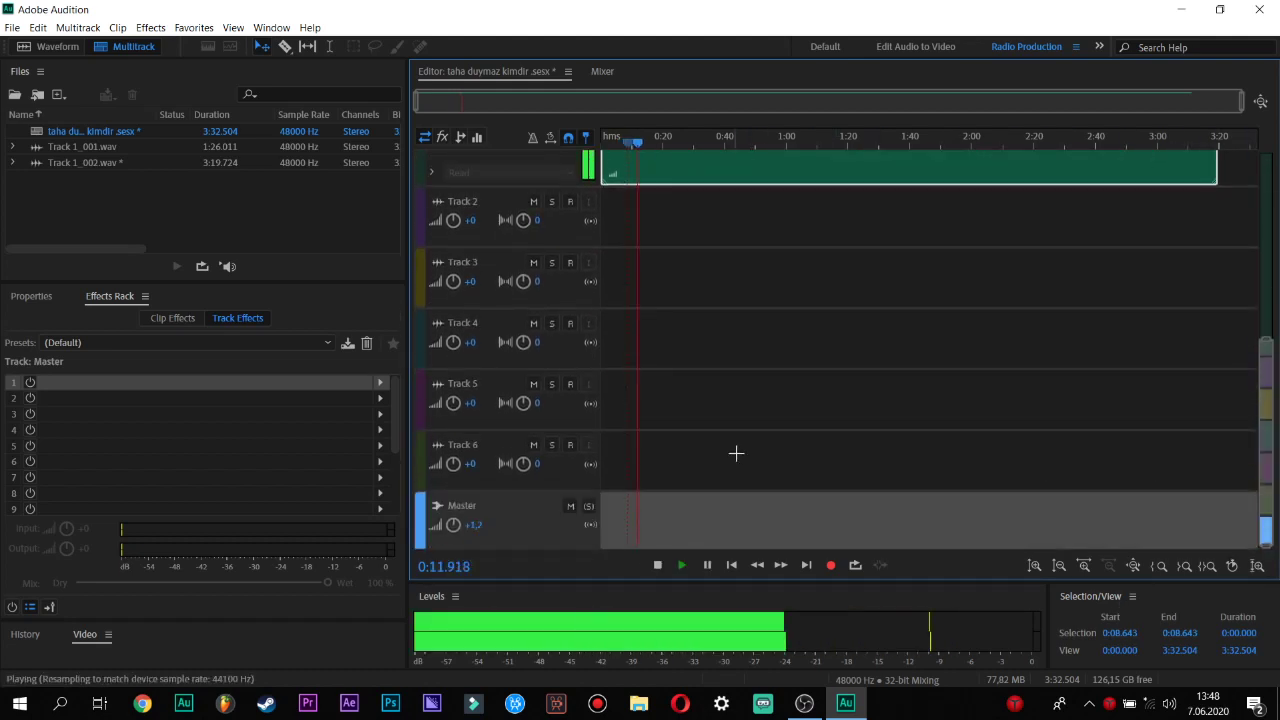
{"action": "left_click_drag", "start_coordinate": [455, 522], "coordinate": [463, 530]}
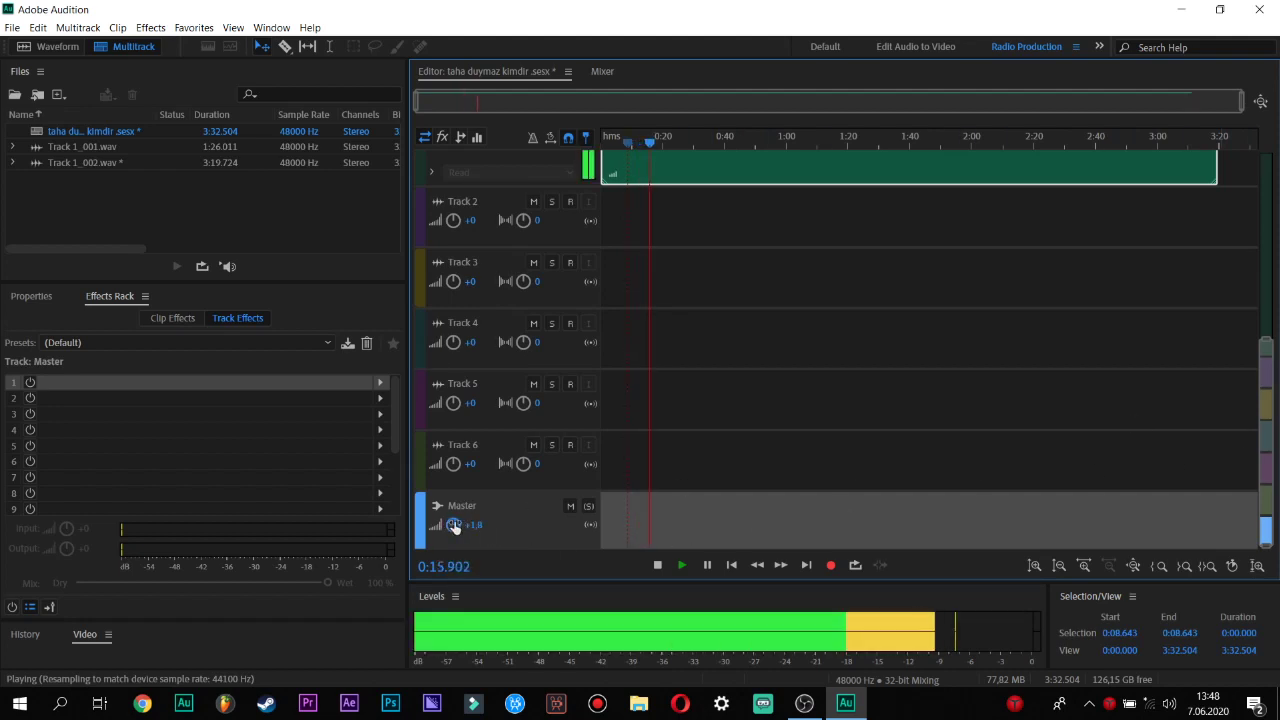
{"action": "left_click_drag", "start_coordinate": [453, 527], "coordinate": [455, 529]}
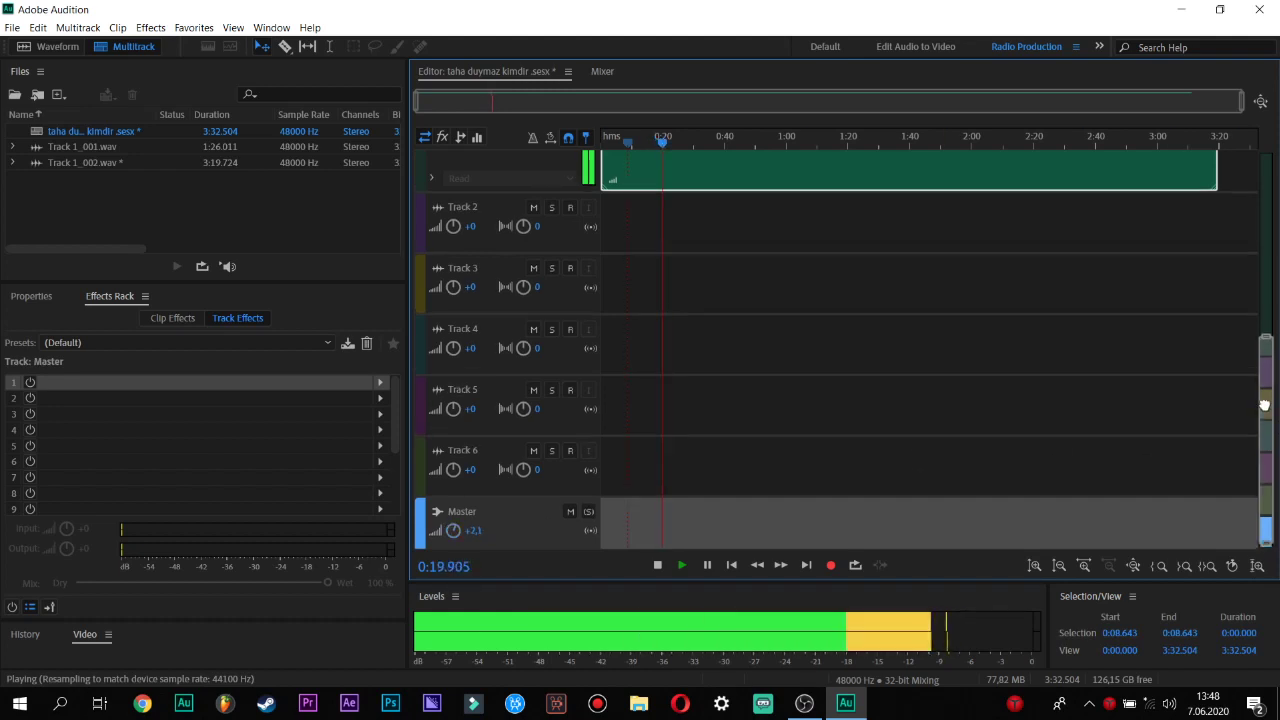
Stop the session playback at about 0:22 and look over the tracks, returning to Track 1's processed clip.
{"action": "scroll", "coordinate": [1252, 220], "scroll_direction": "up", "scroll_amount": 5}
{"action": "key", "text": "space"}
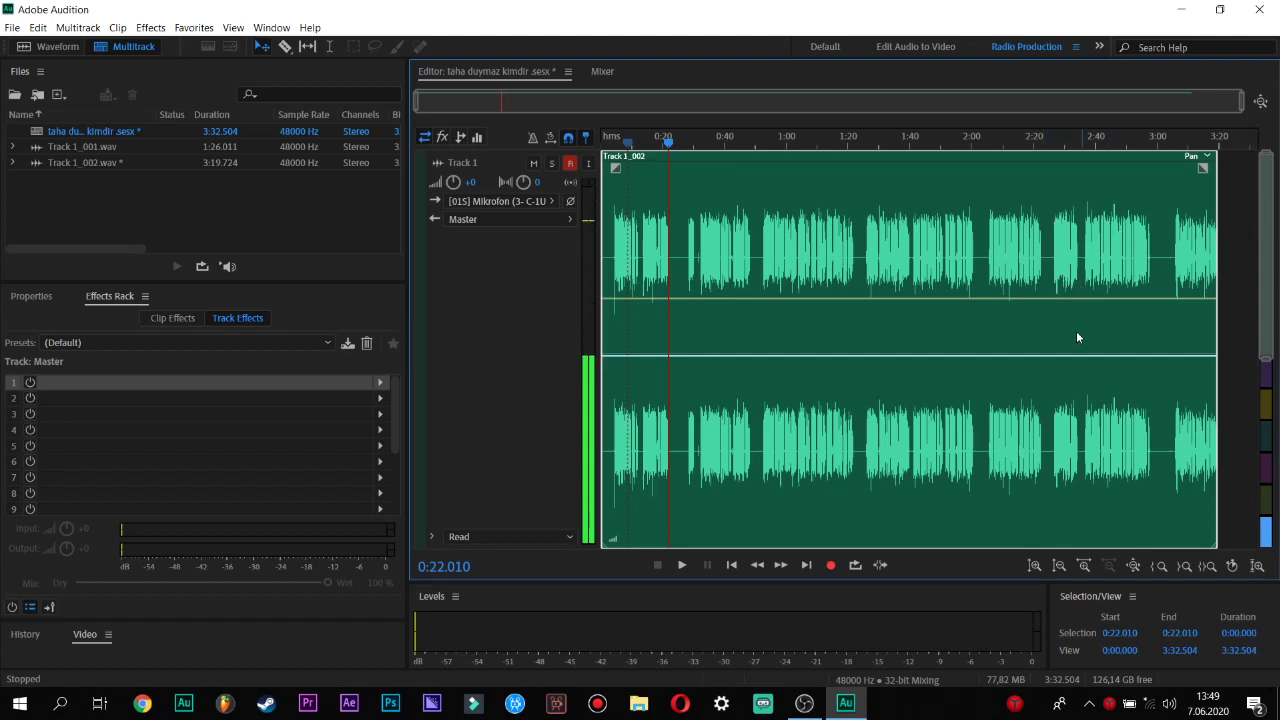
{"action": "scroll", "coordinate": [1230, 400], "scroll_direction": "down", "scroll_amount": 3}
{"action": "left_click", "coordinate": [1144, 438]}
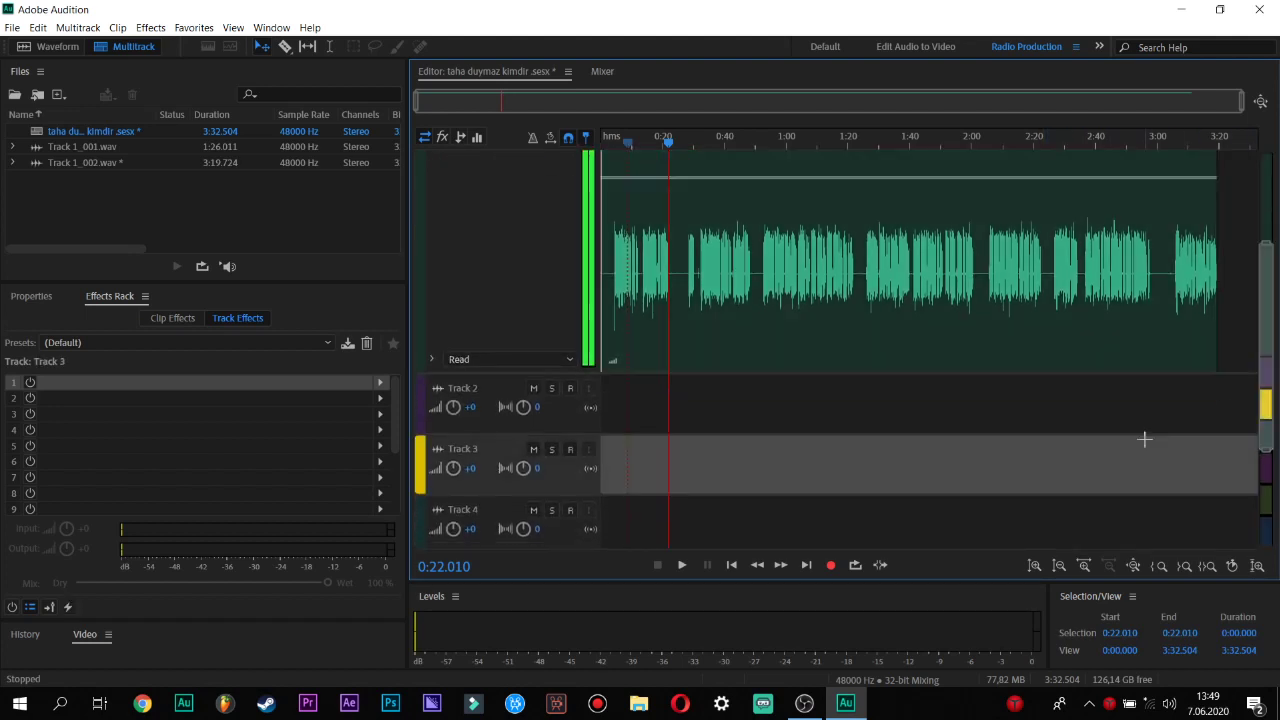
{"action": "scroll", "coordinate": [1094, 420], "scroll_direction": "up", "scroll_amount": 3}
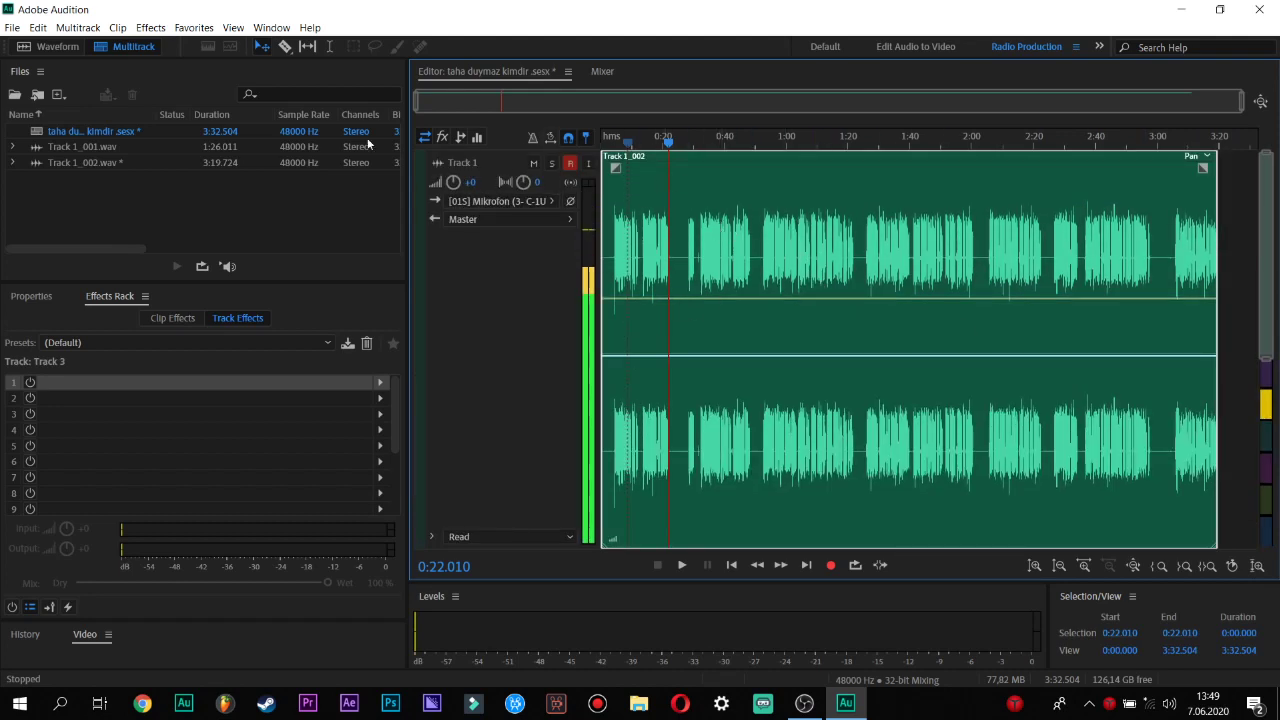
Export a multitrack mixdown of the entire session to the Desktop in MP3 Audio format at 192 Kbps CBR.
{"action": "left_click", "coordinate": [12, 27]}
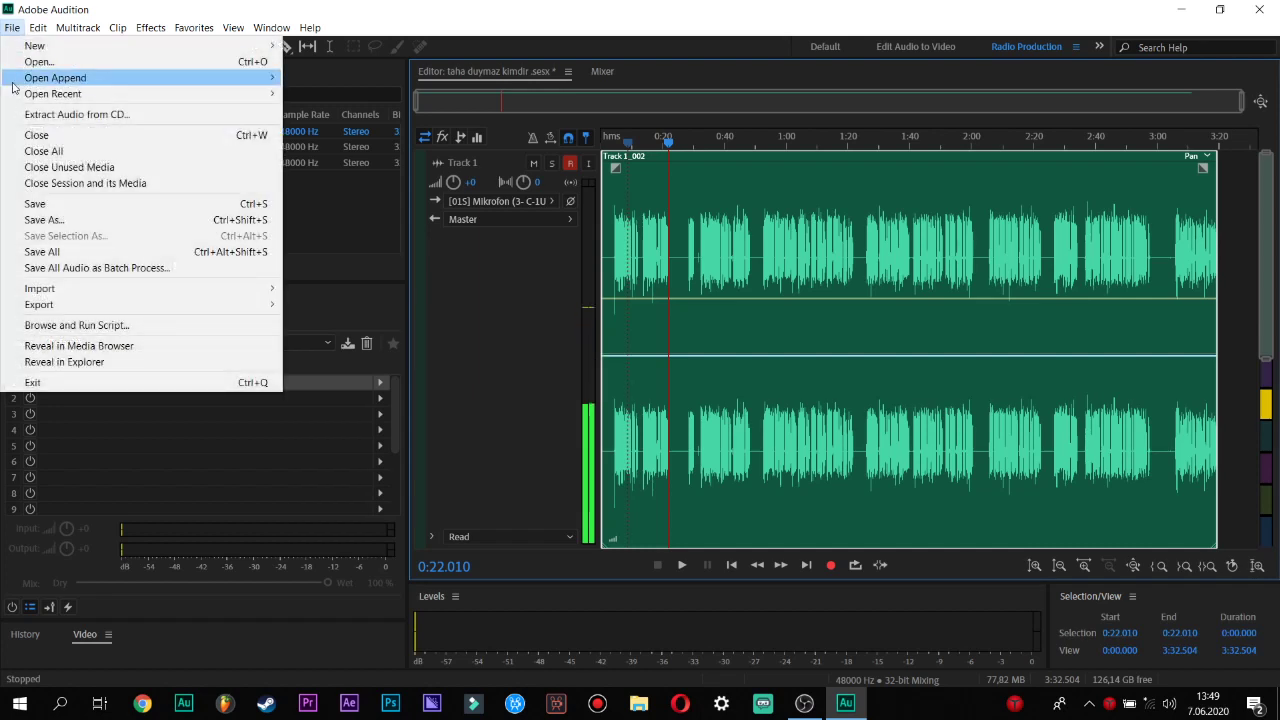
{"action": "mouse_move", "coordinate": [81, 311]}
{"action": "mouse_move", "coordinate": [380, 377]}
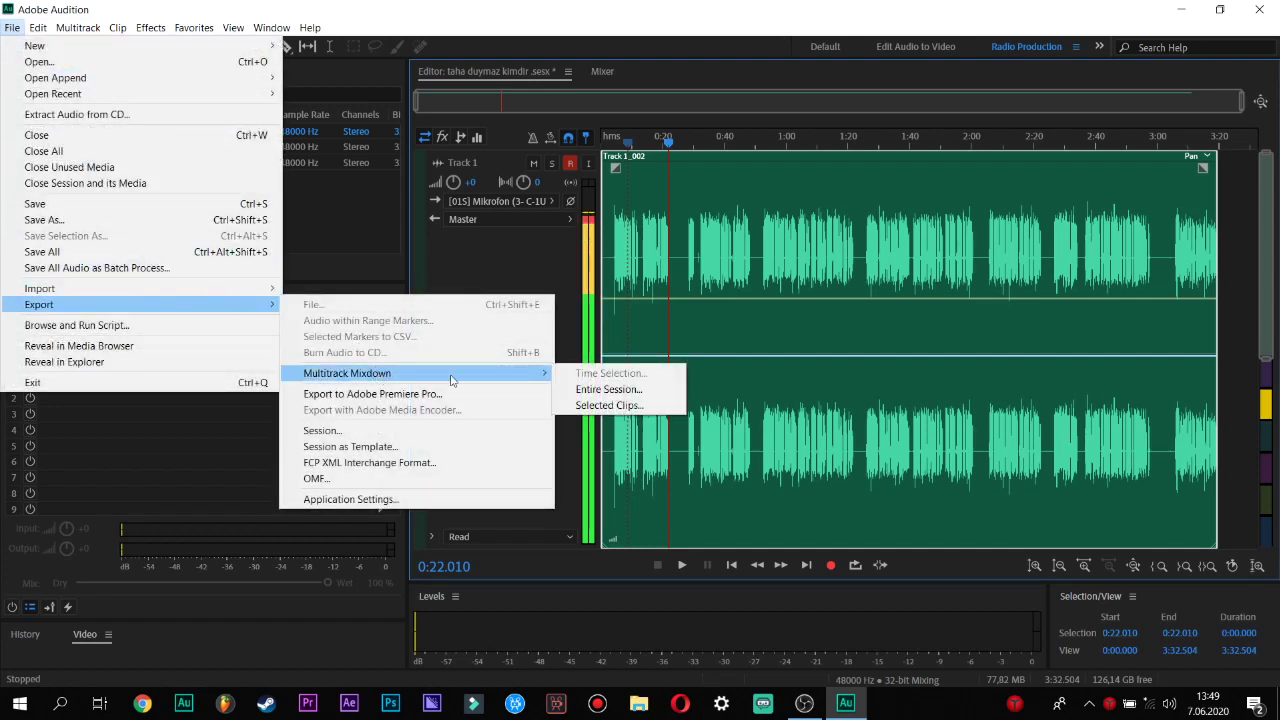
{"action": "left_click", "coordinate": [604, 391]}
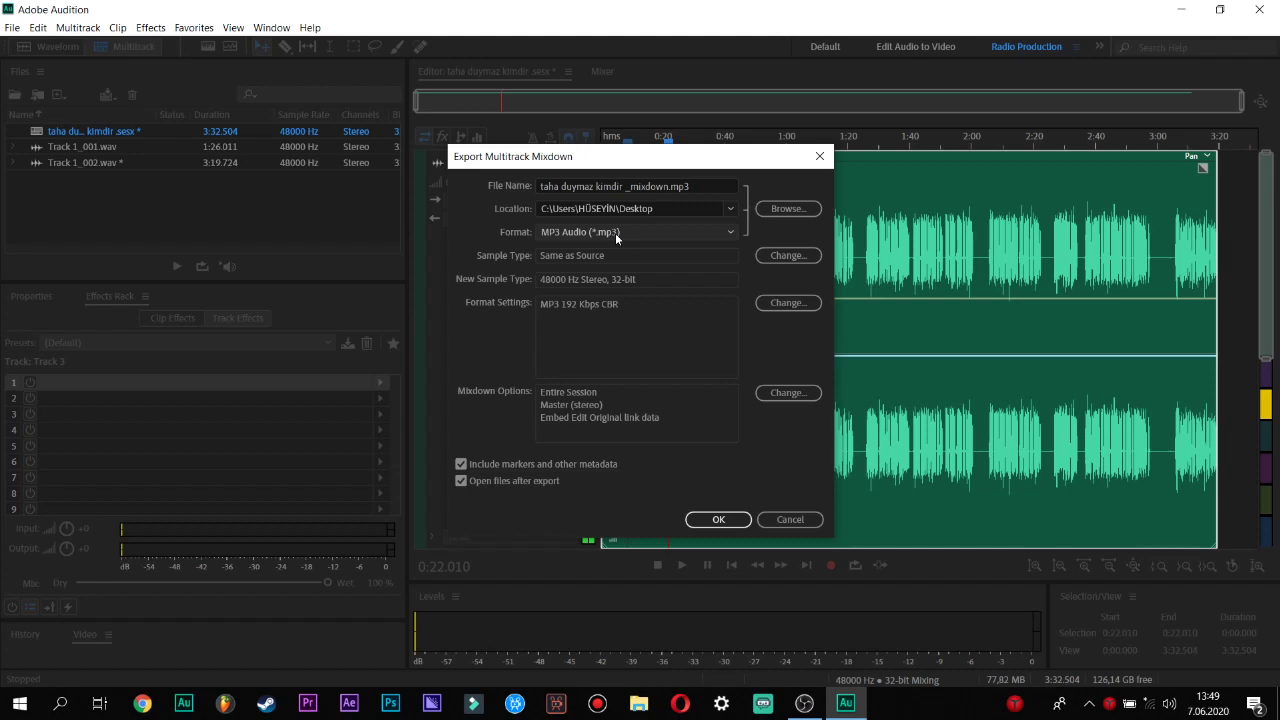
{"action": "left_click", "coordinate": [676, 232]}
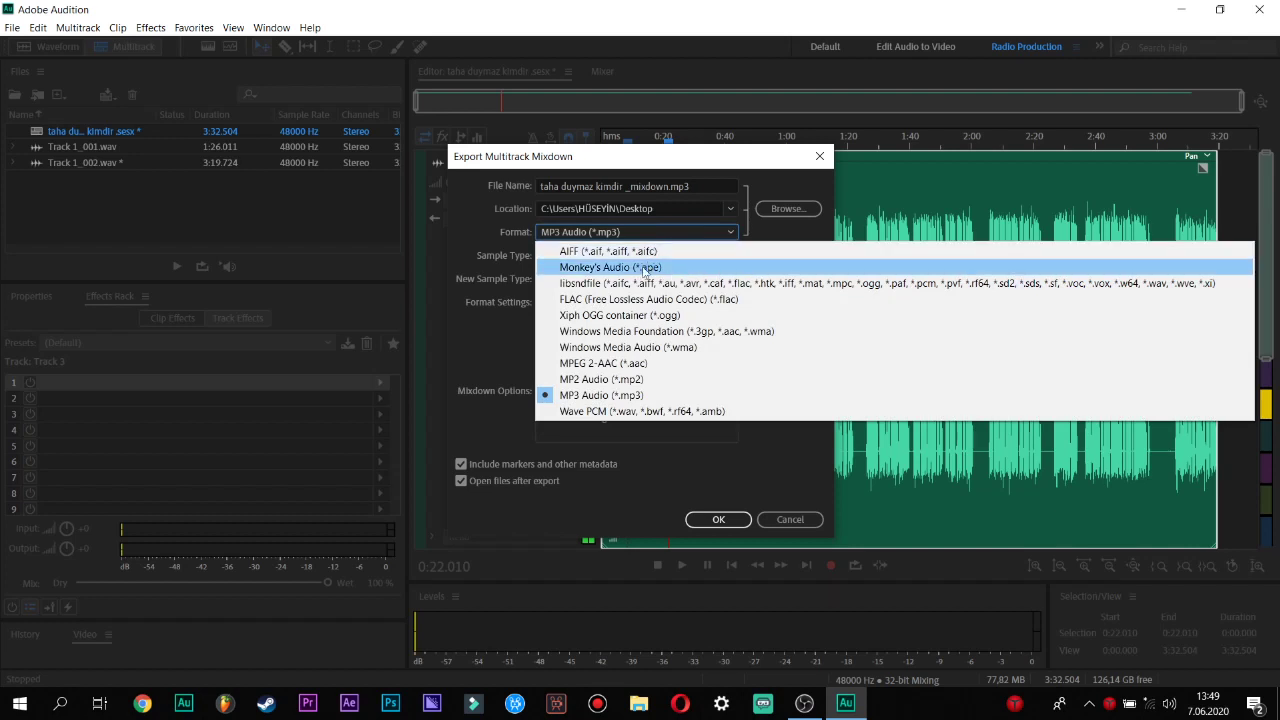
{"action": "left_click", "coordinate": [610, 396]}
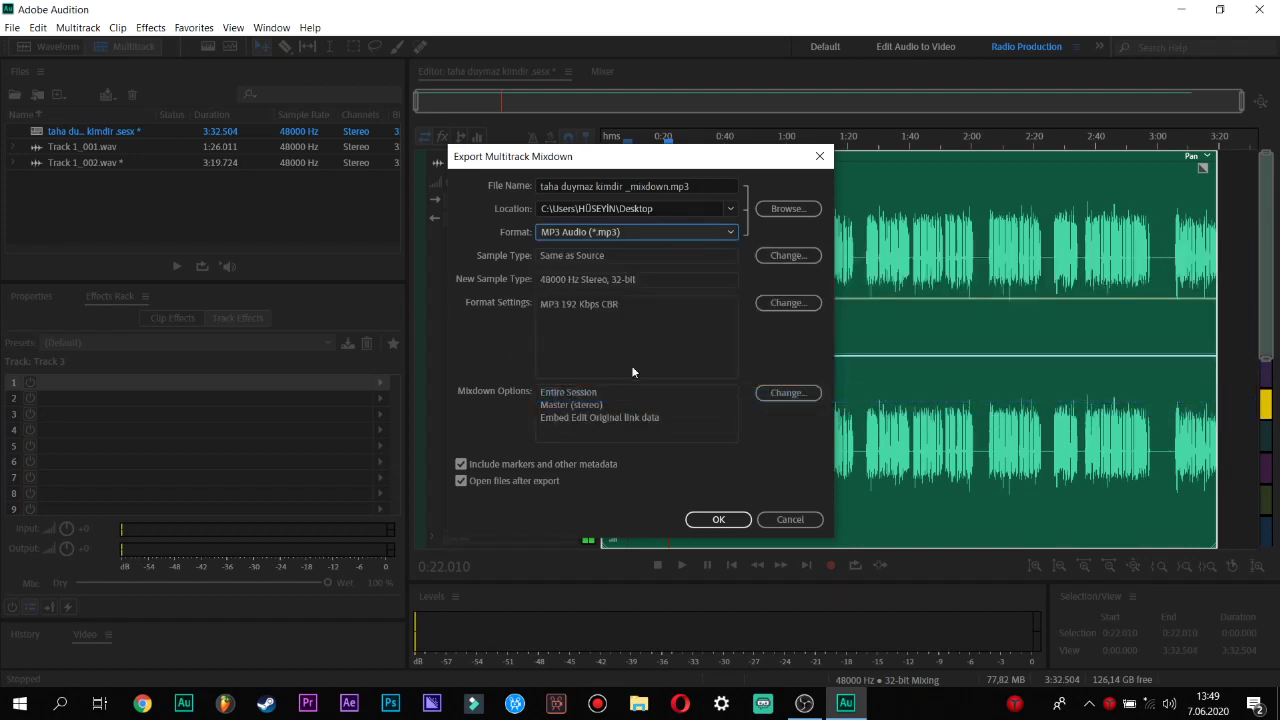
{"action": "left_click", "coordinate": [719, 519]}
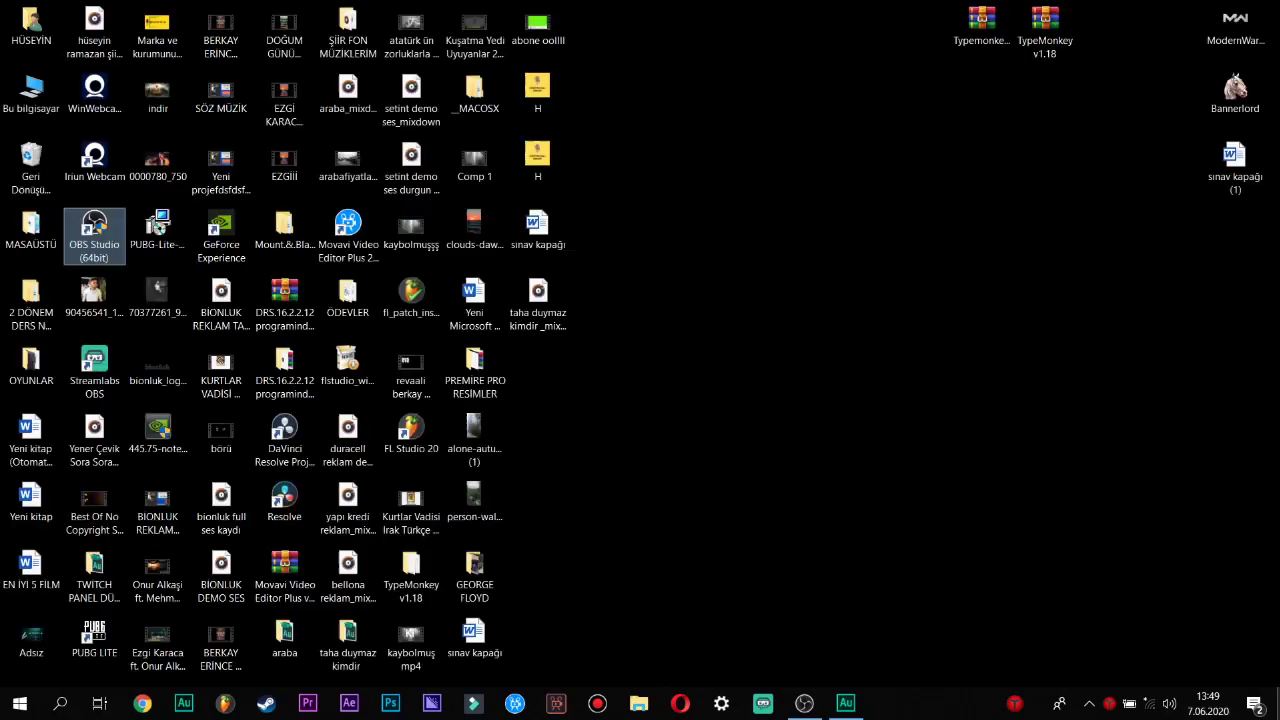
Open the exported mixdown file from the Windows desktop in the default music player.
{"action": "left_click", "coordinate": [538, 298]}
{"action": "double_click", "coordinate": [538, 298]}
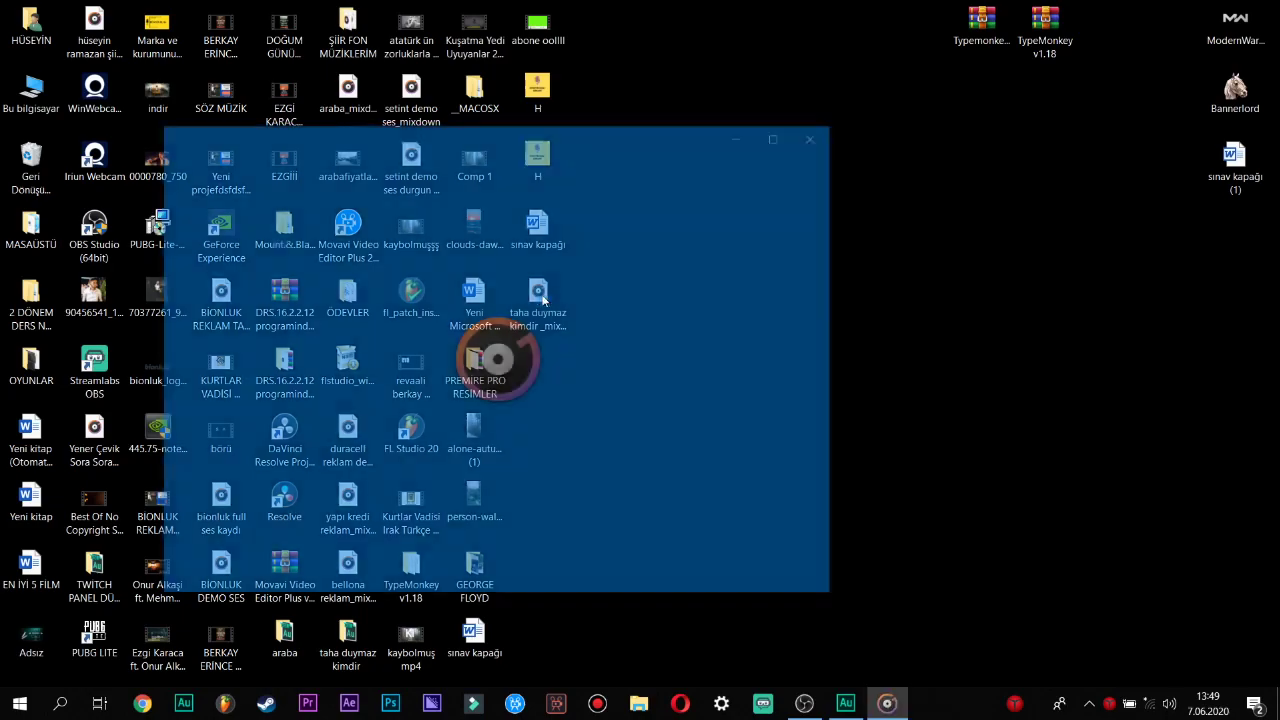